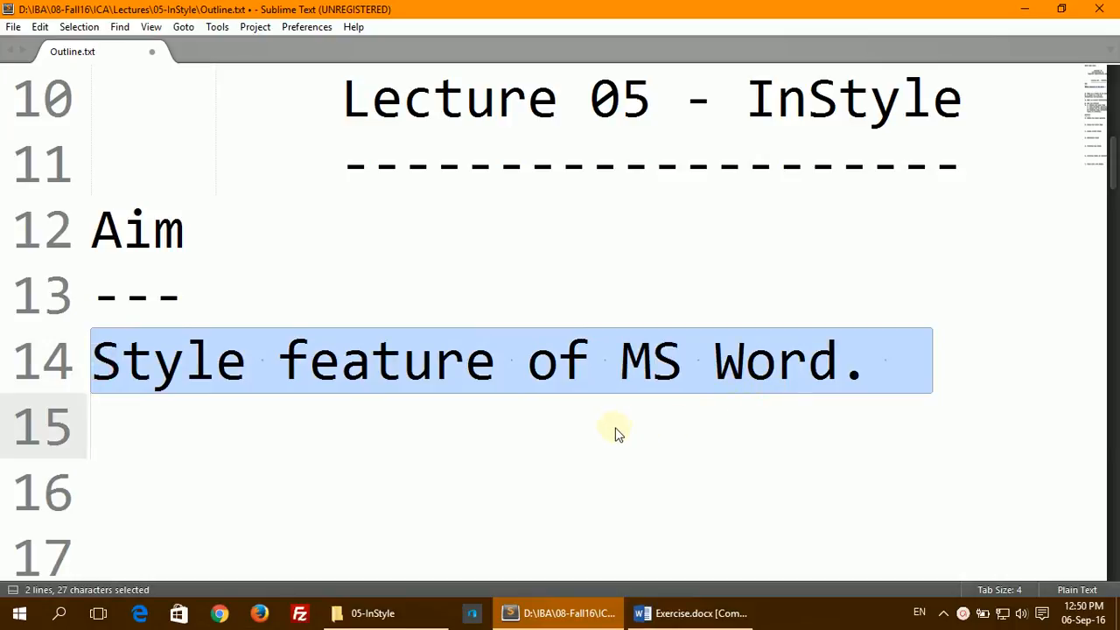
# - Read through the lecture outline, highlighting the questions on what a style is, why to use styles, and what direct formatting is
pyautogui.scroll(-1, 615, 433)
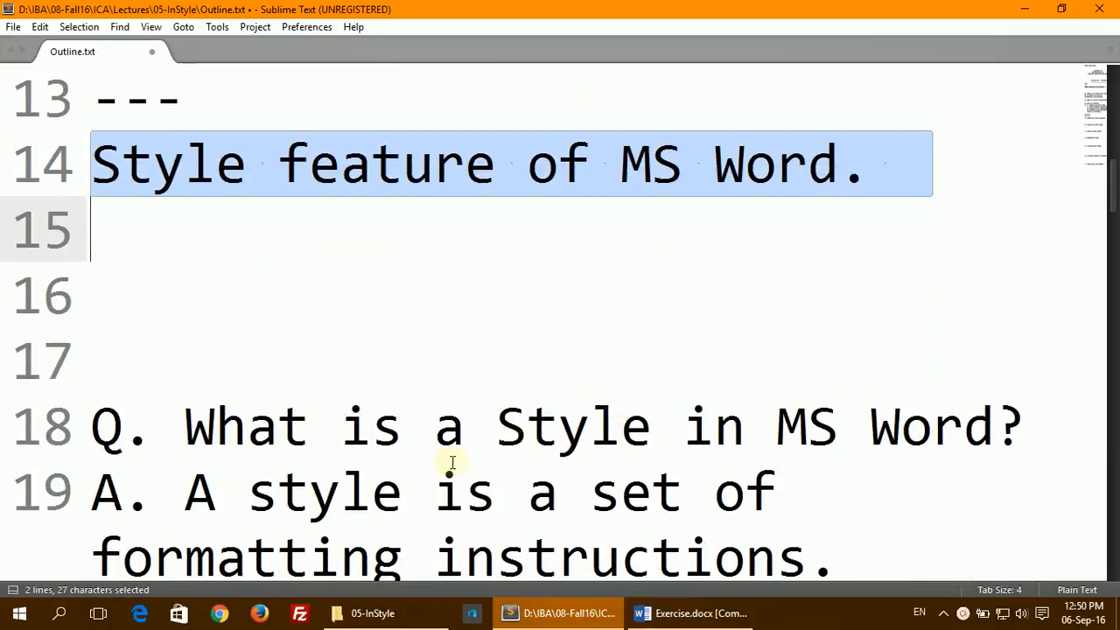
pyautogui.moveTo(197, 416); pyautogui.dragTo(995, 426)
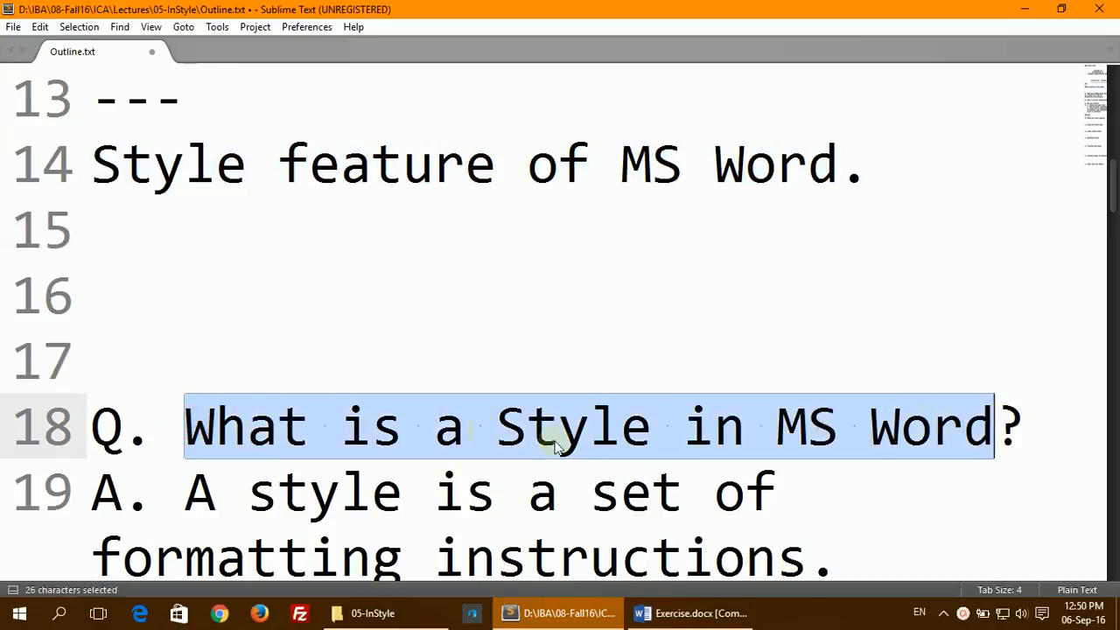
pyautogui.hotkey('ctrl', '-')
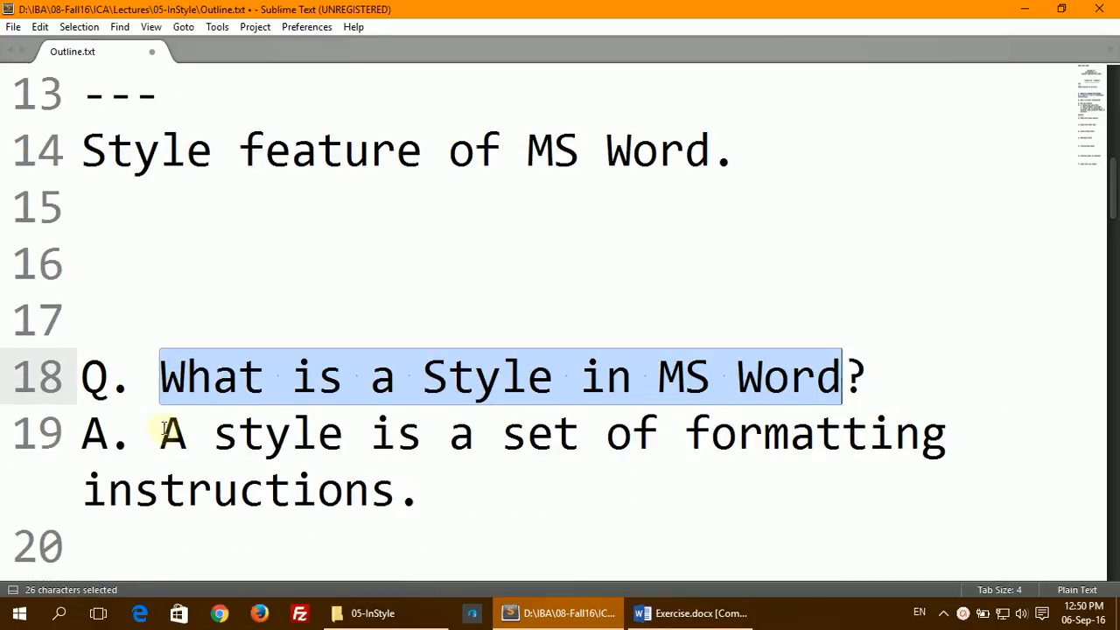
pyautogui.moveTo(161, 429); pyautogui.dragTo(441, 498)
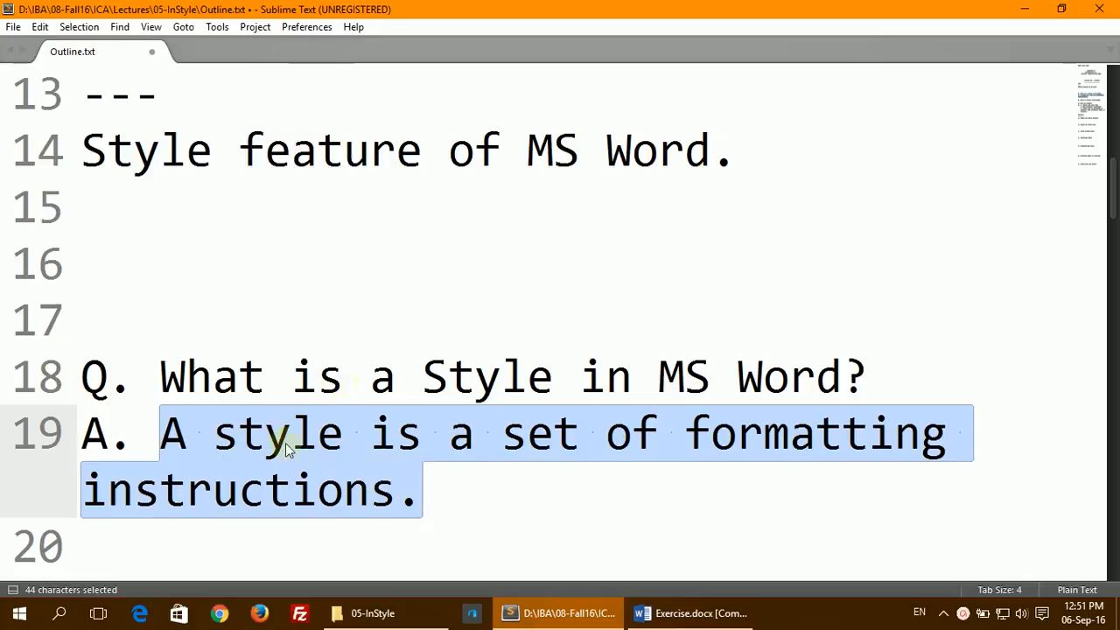
pyautogui.scroll(-3, 289, 451)
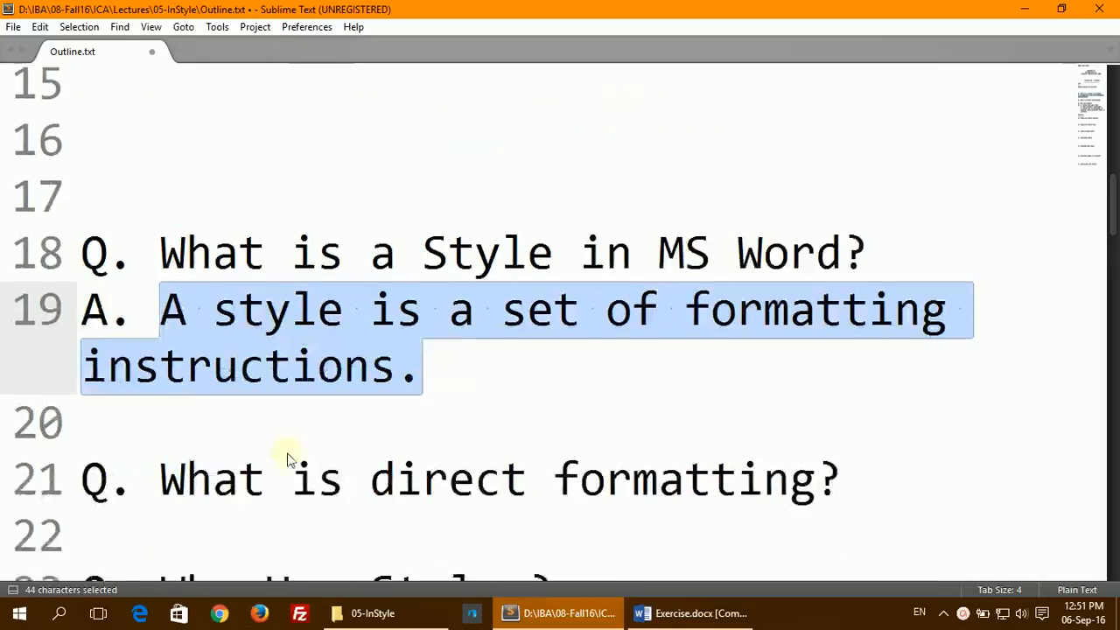
pyautogui.moveTo(161, 207); pyautogui.dragTo(536, 210)
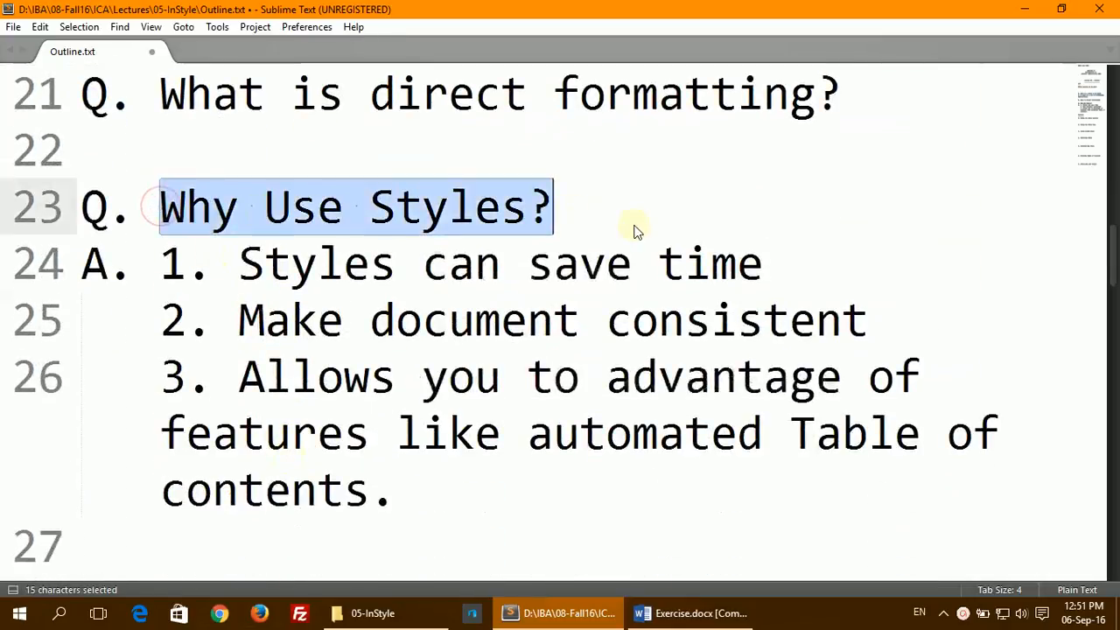
pyautogui.scroll(1, 276, 312)
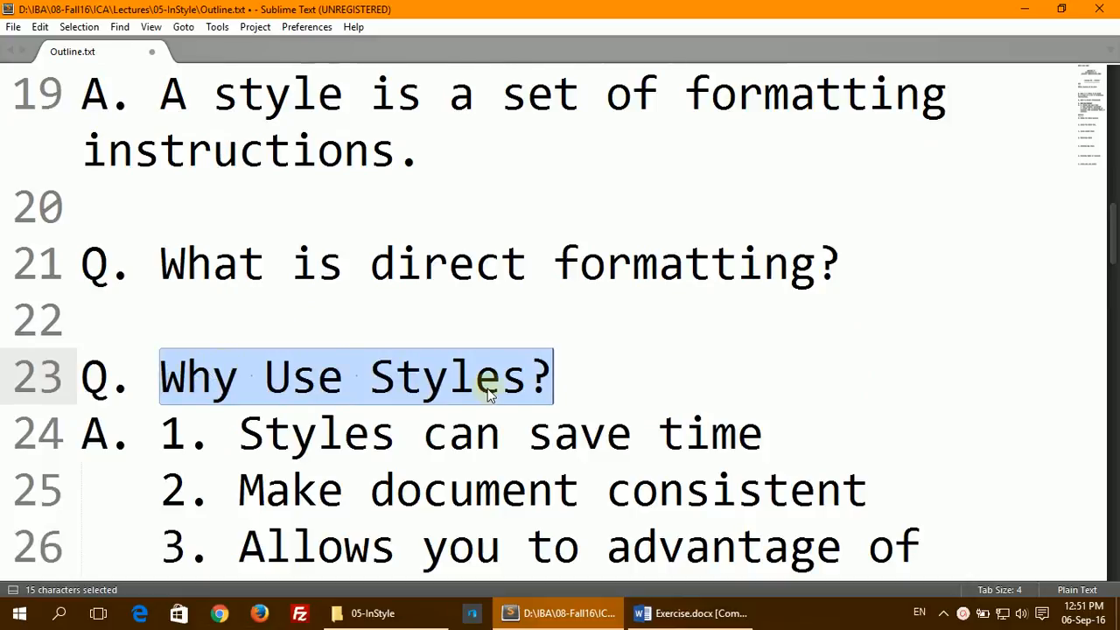
pyautogui.click(156, 258)
pyautogui.moveTo(158, 259); pyautogui.dragTo(840, 267)
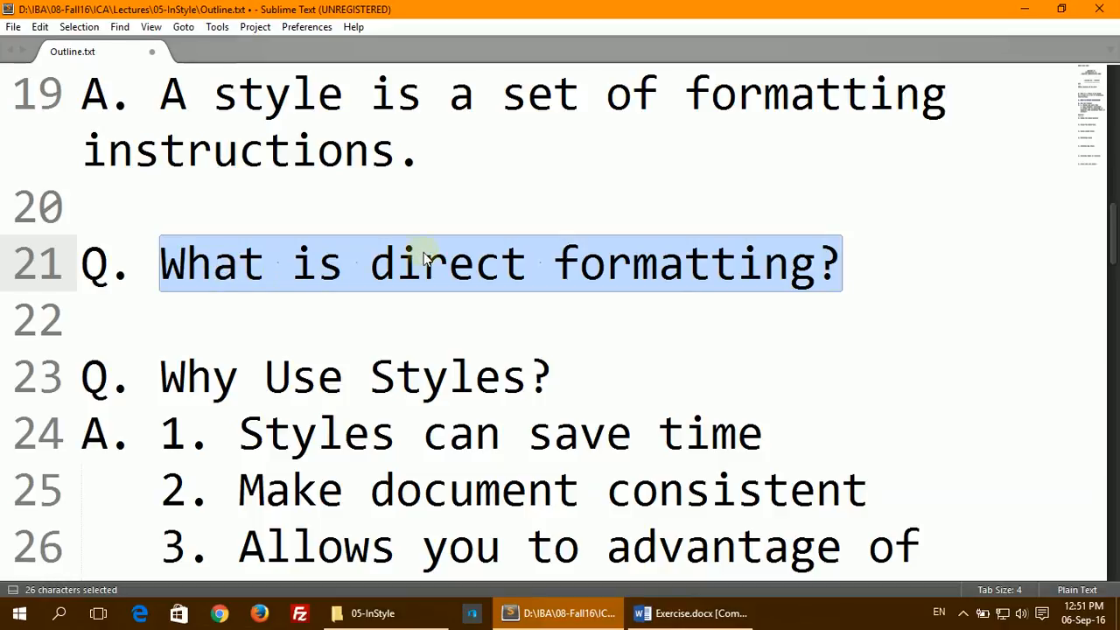
# - Switch to Exercise.docx in Word and examine the document's title, Prologue heading and body text
pyautogui.click(672, 616)
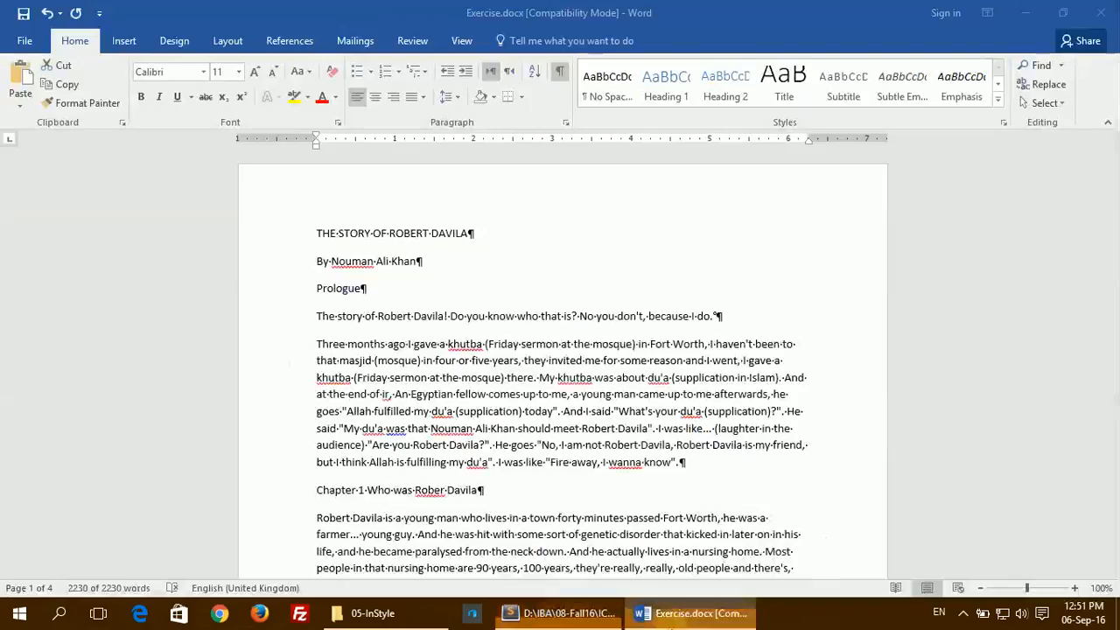
pyautogui.click(472, 273)
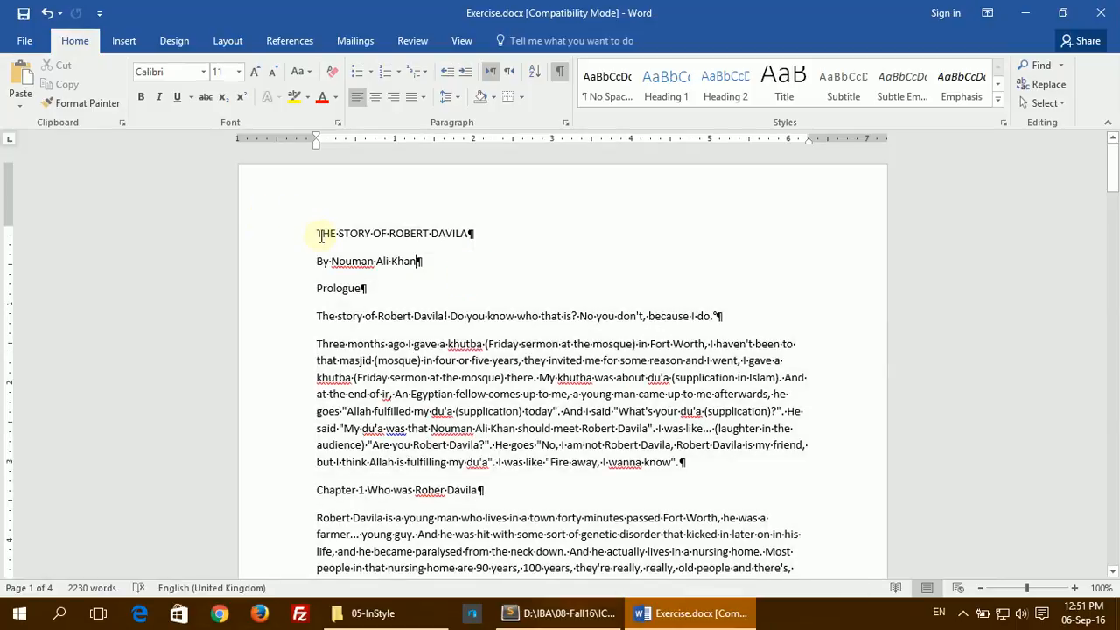
pyautogui.moveTo(315, 234); pyautogui.dragTo(543, 234)
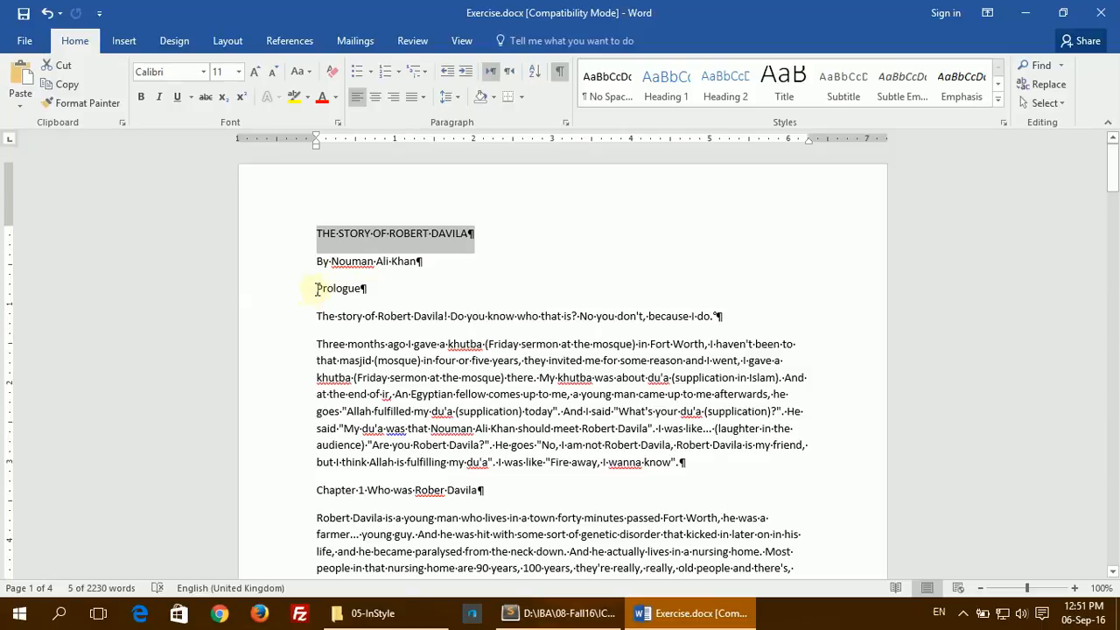
pyautogui.moveTo(316, 289); pyautogui.dragTo(437, 289)
pyautogui.moveTo(316, 342); pyautogui.dragTo(594, 533)
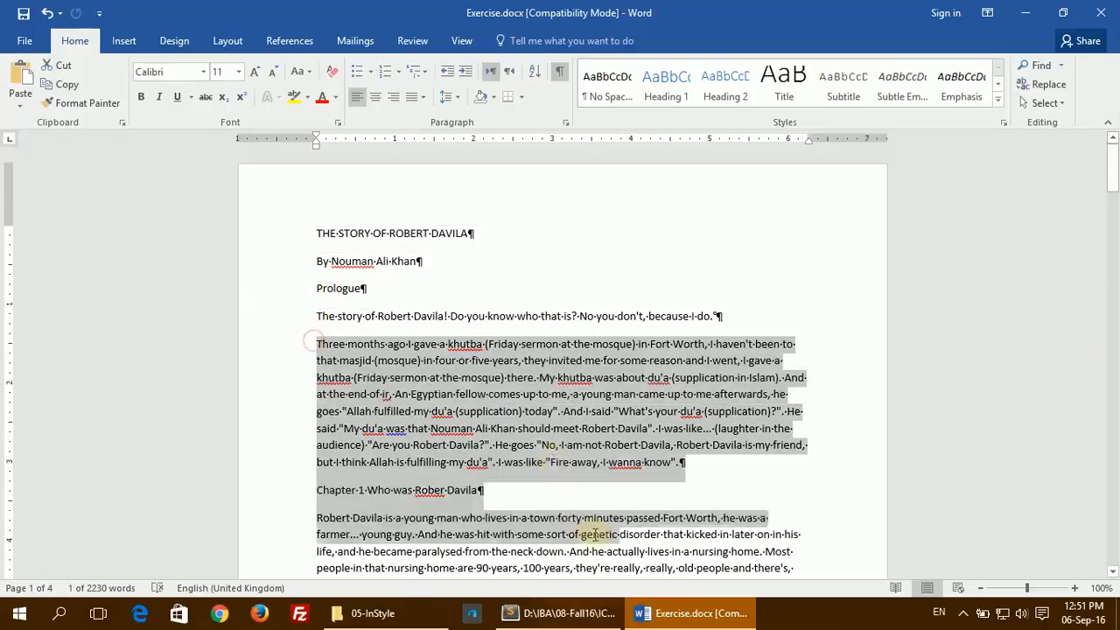
# - Format the Prologue heading directly as bold, 18 pt and uppercase
pyautogui.moveTo(316, 288); pyautogui.dragTo(367, 289)
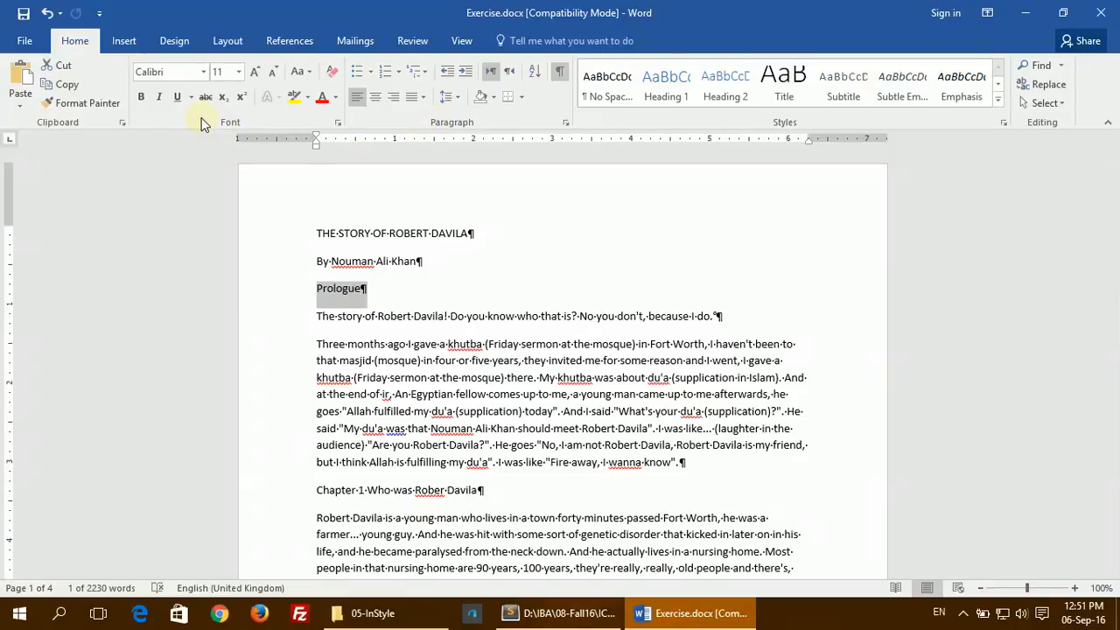
pyautogui.click(146, 101)
pyautogui.click(255, 70)
pyautogui.click(254, 71)
pyautogui.click(254, 71)
pyautogui.click(254, 70)
pyautogui.click(298, 71)
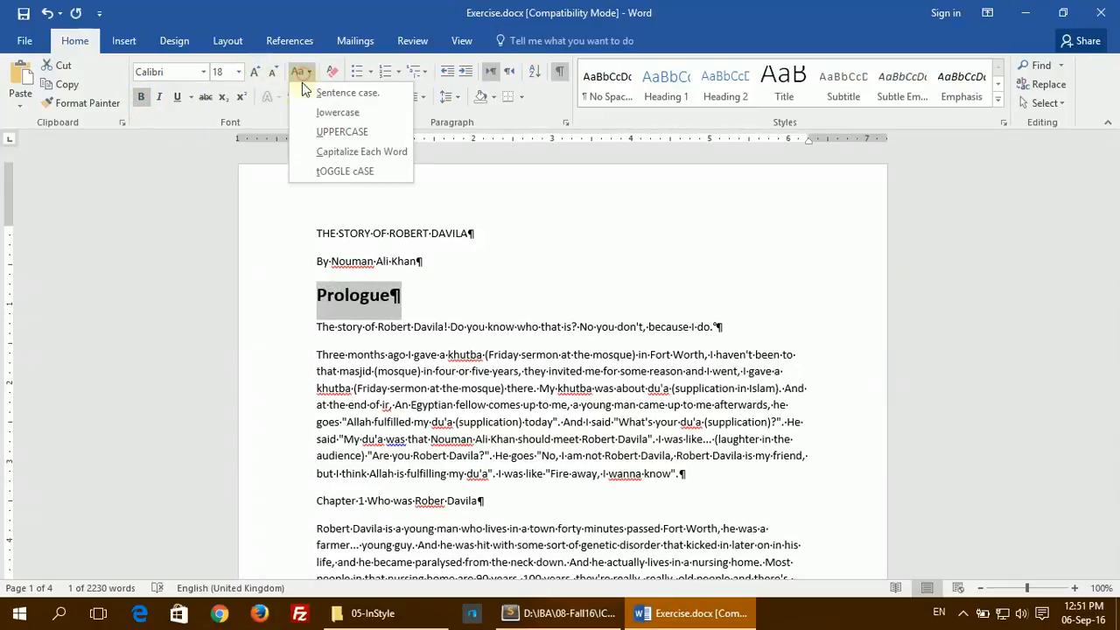
pyautogui.click(302, 130)
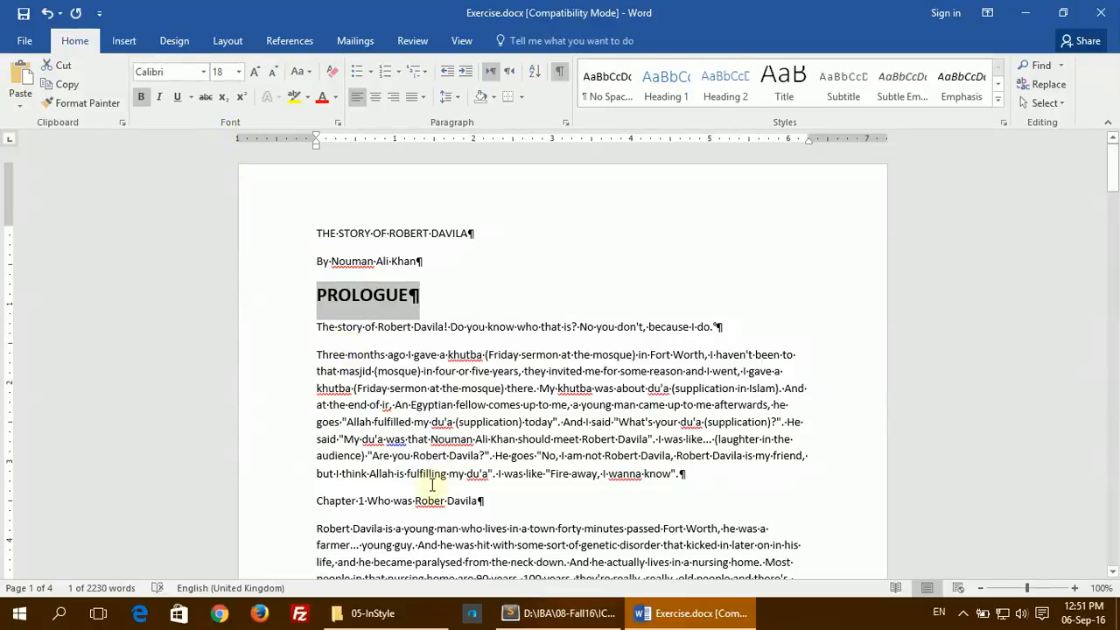
# - Format the Chapter 1 heading directly as 18 pt, bold and uppercase
pyautogui.tripleClick(493, 499)
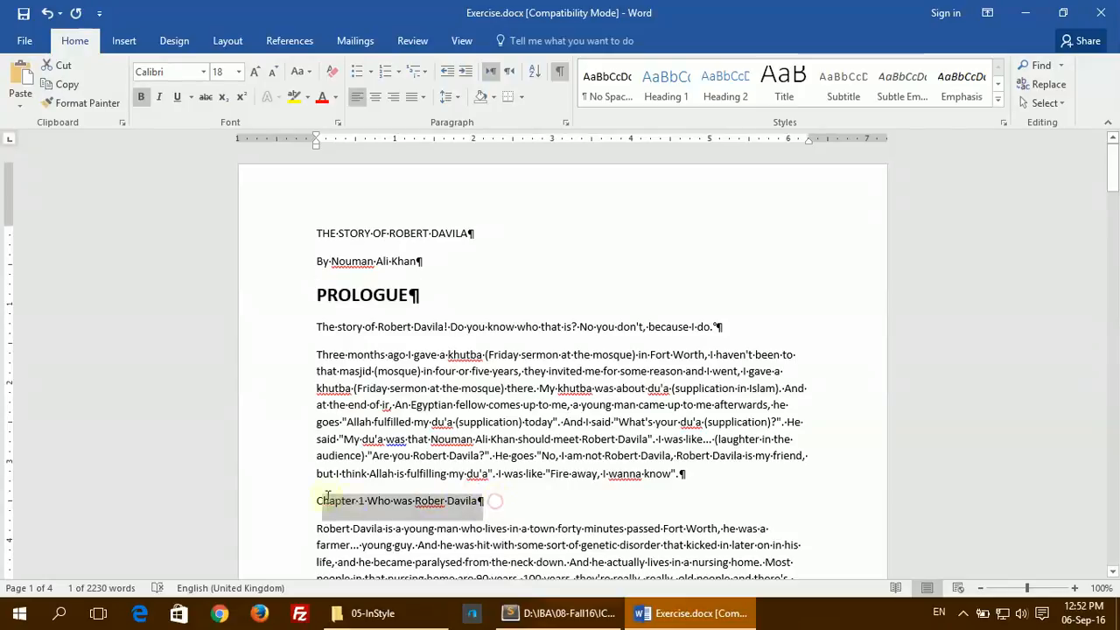
pyautogui.click(254, 73)
pyautogui.click(255, 73)
pyautogui.click(255, 73)
pyautogui.click(254, 74)
pyautogui.click(140, 96)
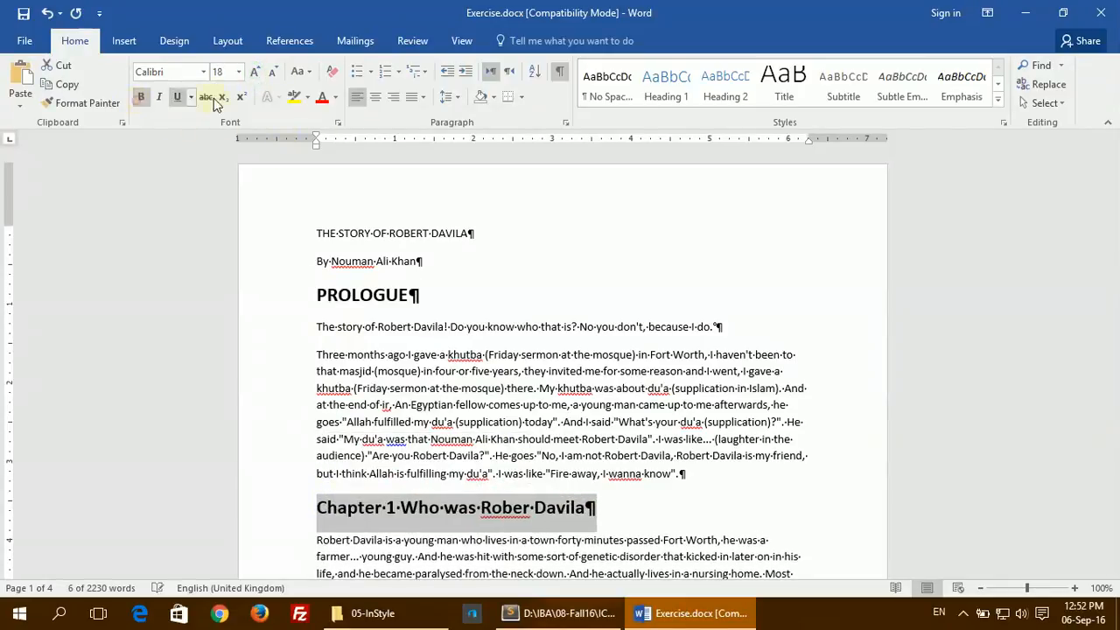
pyautogui.click(300, 73)
pyautogui.click(326, 133)
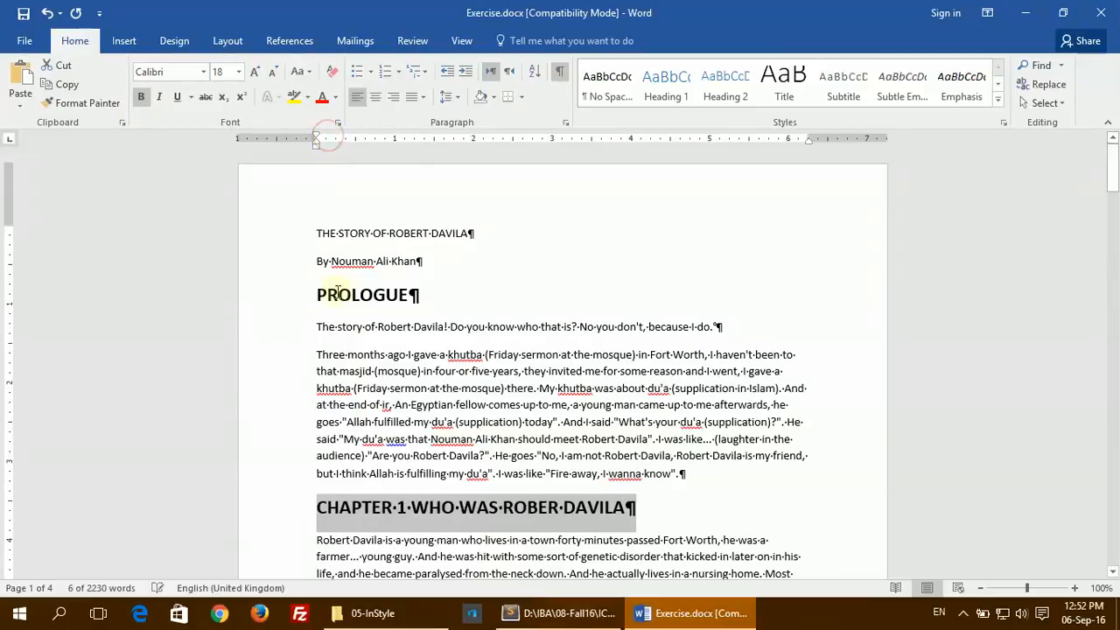
# - Format the Chapter 2 heading directly as bold, 20 pt and uppercase
pyautogui.click(366, 293)
pyautogui.scroll(-2, 354, 316)
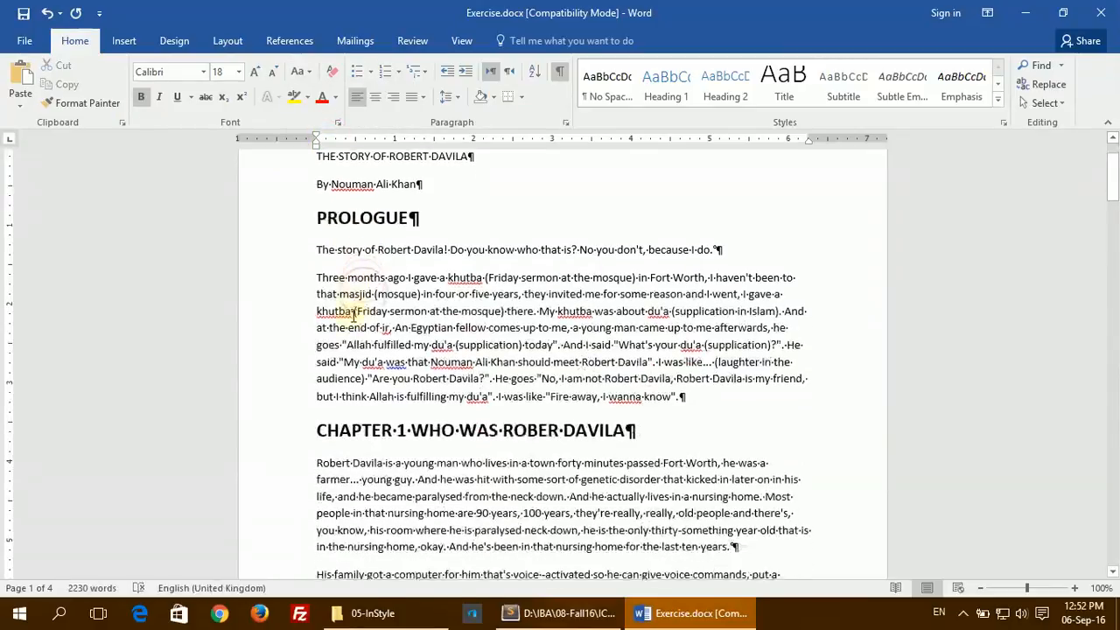
pyautogui.scroll(-9, 391, 427)
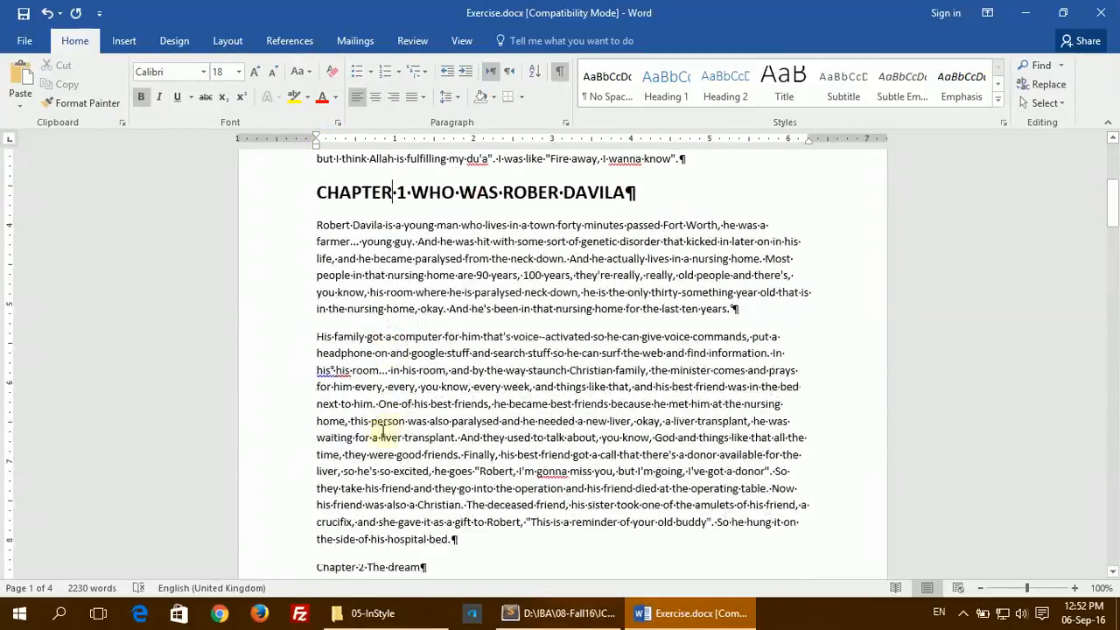
pyautogui.moveTo(312, 370); pyautogui.dragTo(508, 370)
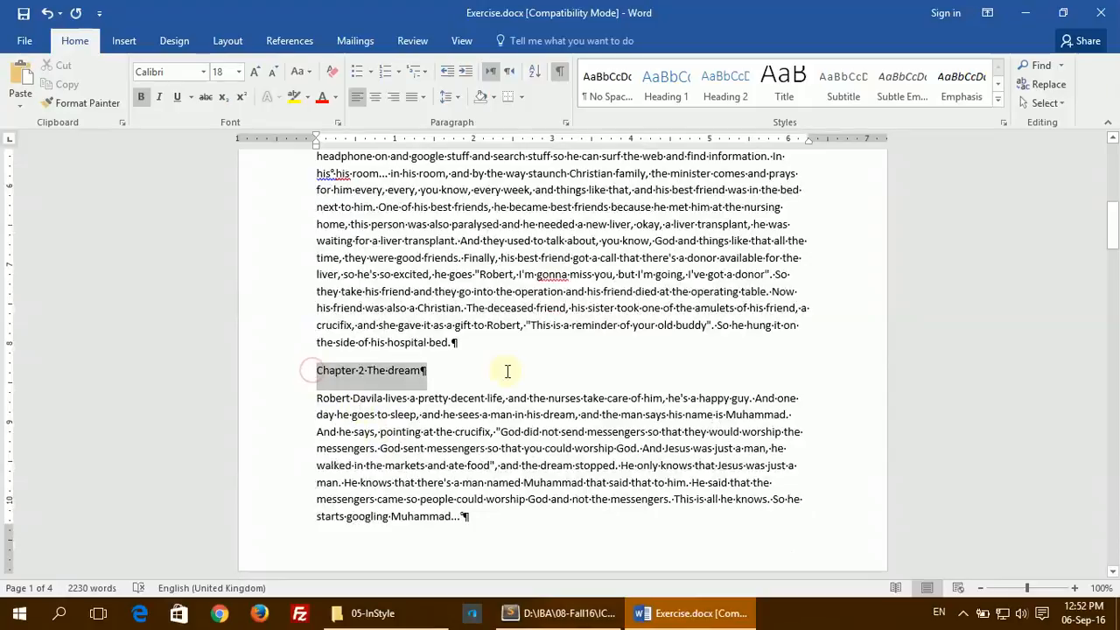
pyautogui.click(140, 96)
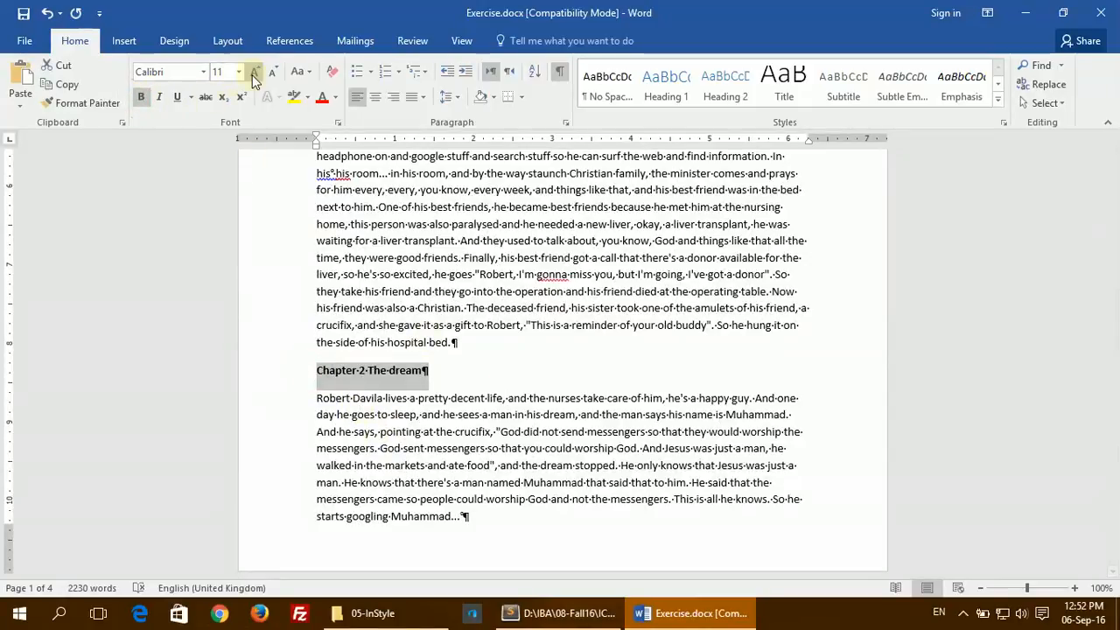
pyautogui.click(254, 74)
pyautogui.click(254, 74)
pyautogui.click(254, 74)
pyautogui.click(254, 73)
pyautogui.click(254, 73)
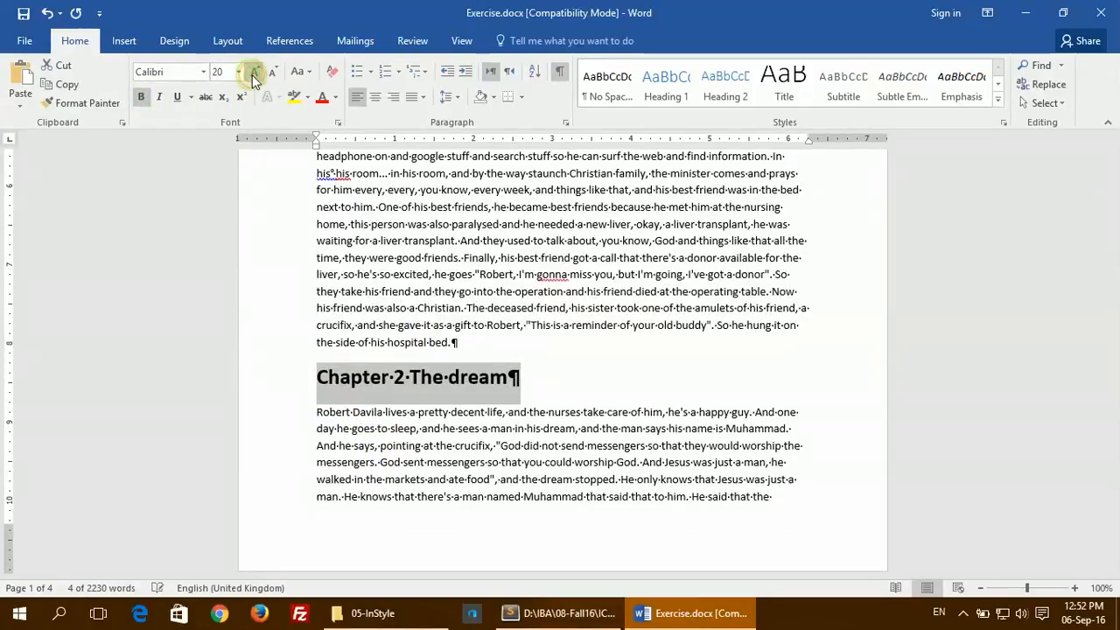
pyautogui.click(298, 72)
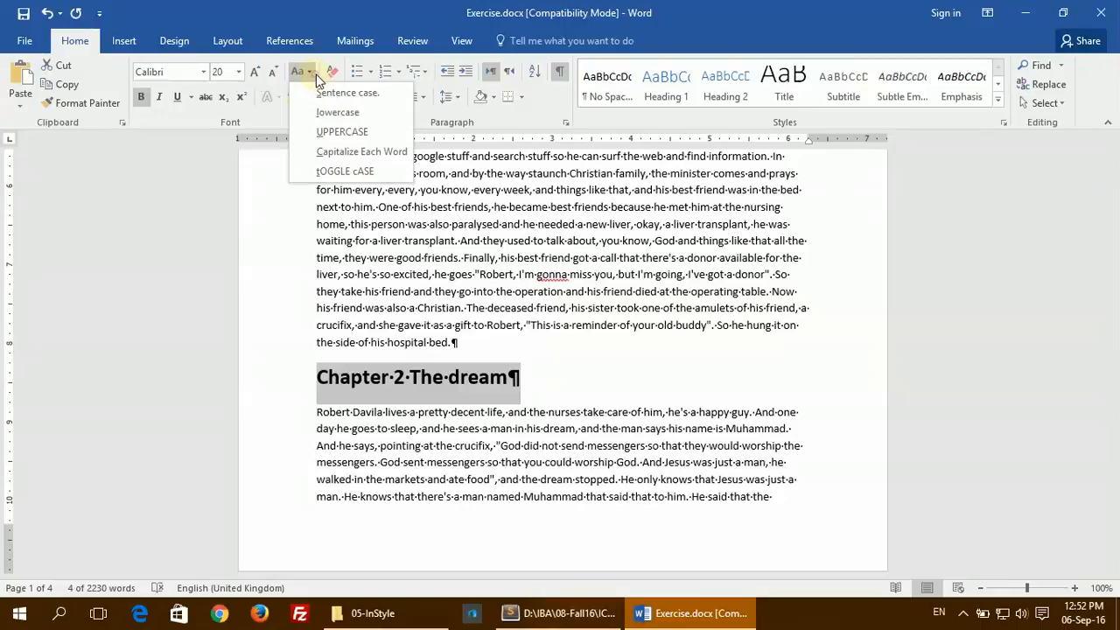
pyautogui.click(336, 134)
pyautogui.click(656, 385)
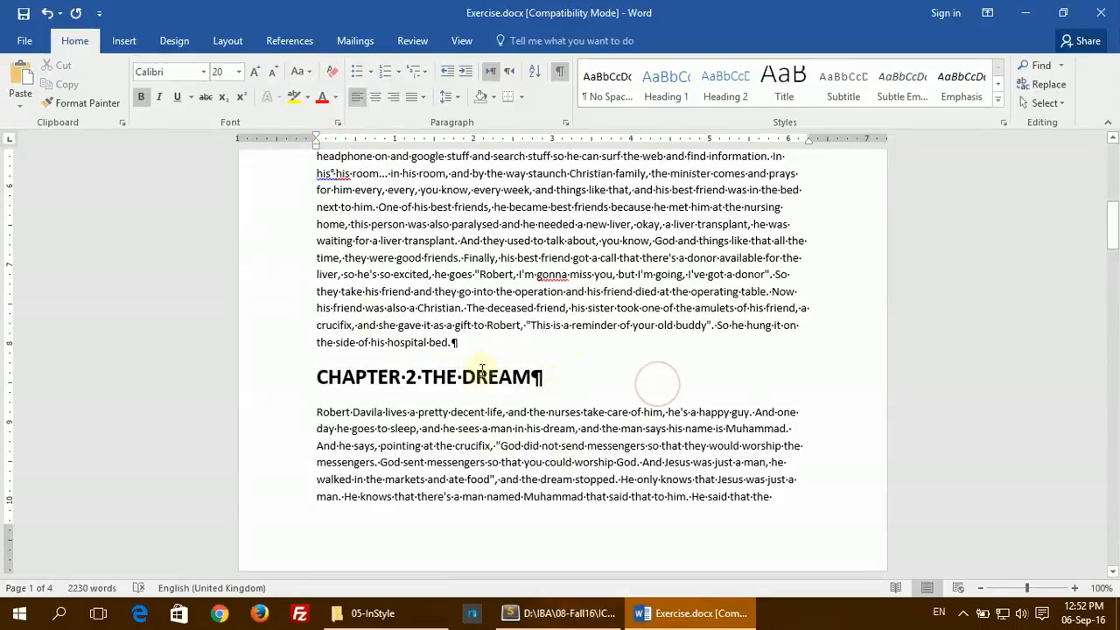
# - Review the directly formatted headings, and highlight the "Why Use Styles?" question and its three reasons in Outline.txt in Sublime Text
pyautogui.scroll(8, 394, 345)
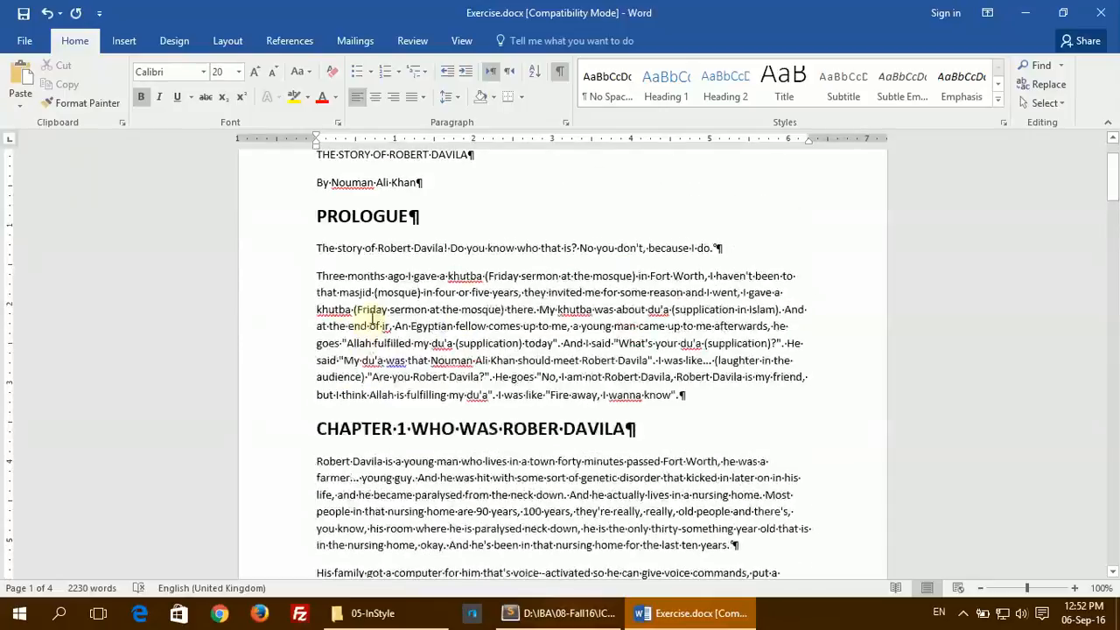
pyautogui.scroll(2, 372, 317)
pyautogui.scroll(-2, 155, 462)
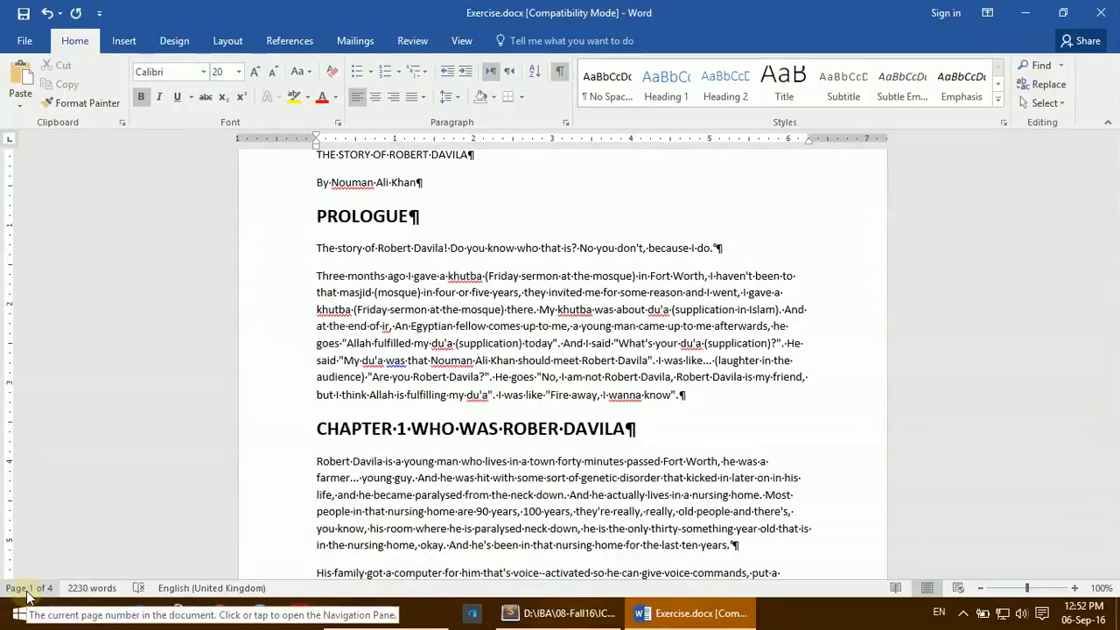
pyautogui.click(560, 612)
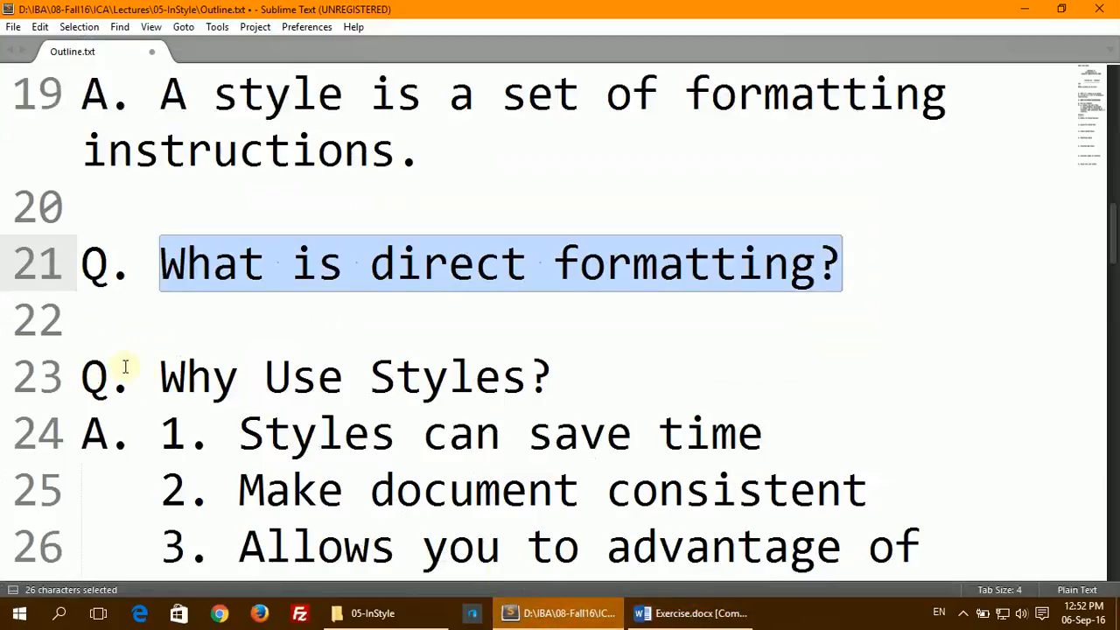
pyautogui.moveTo(160, 377); pyautogui.dragTo(607, 382)
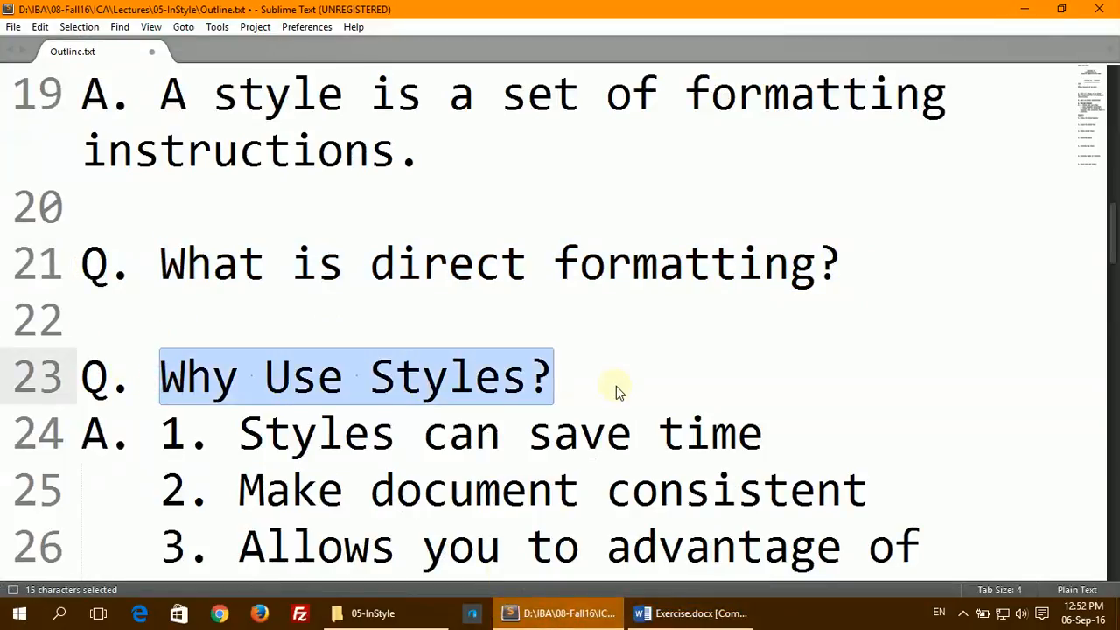
pyautogui.moveTo(234, 432); pyautogui.dragTo(856, 452)
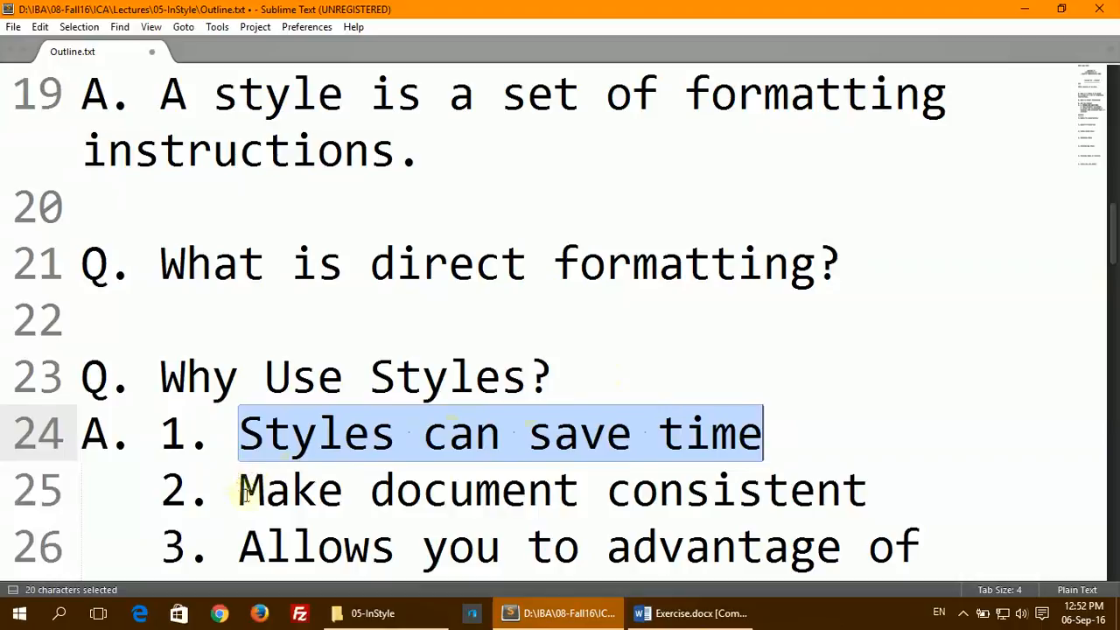
pyautogui.moveTo(236, 488); pyautogui.dragTo(948, 491)
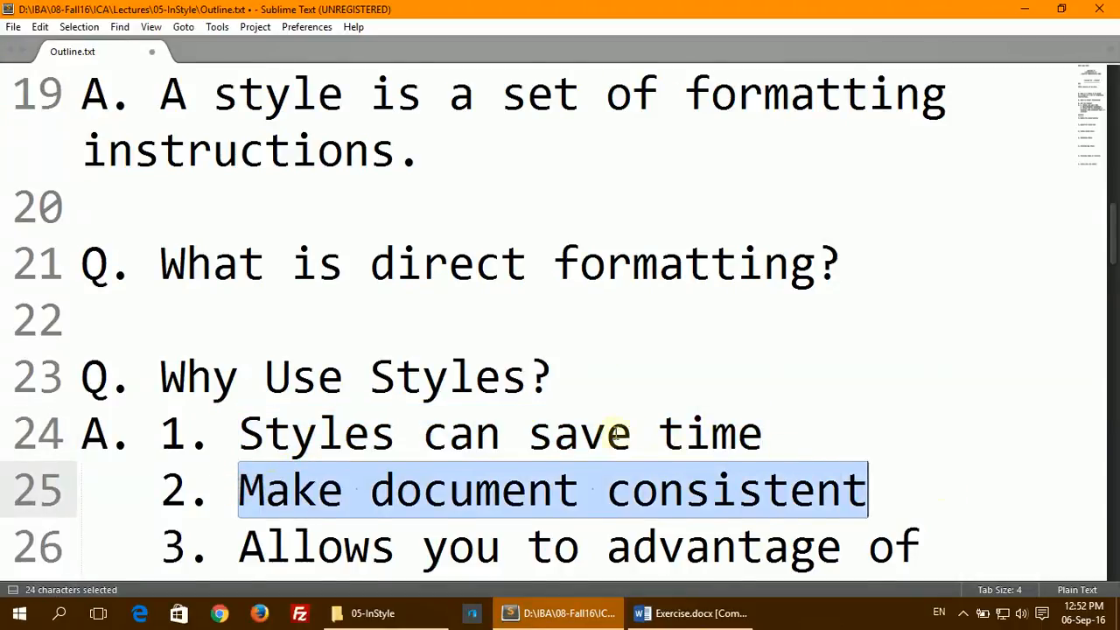
pyautogui.scroll(-1, 612, 435)
pyautogui.moveTo(243, 378); pyautogui.dragTo(951, 382)
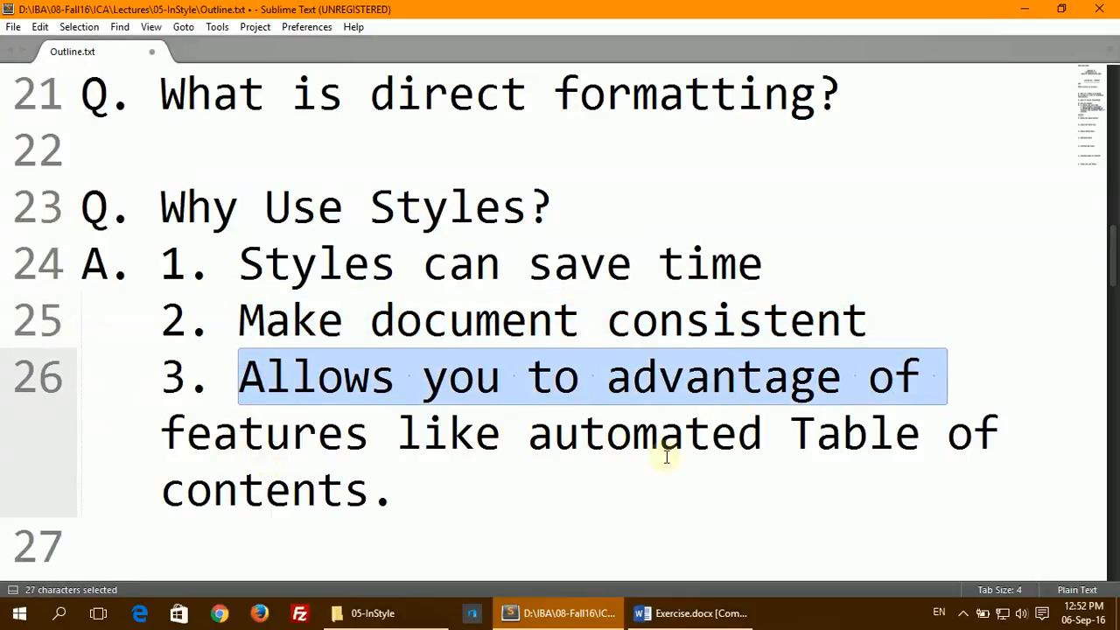
pyautogui.moveTo(528, 433); pyautogui.dragTo(368, 500)
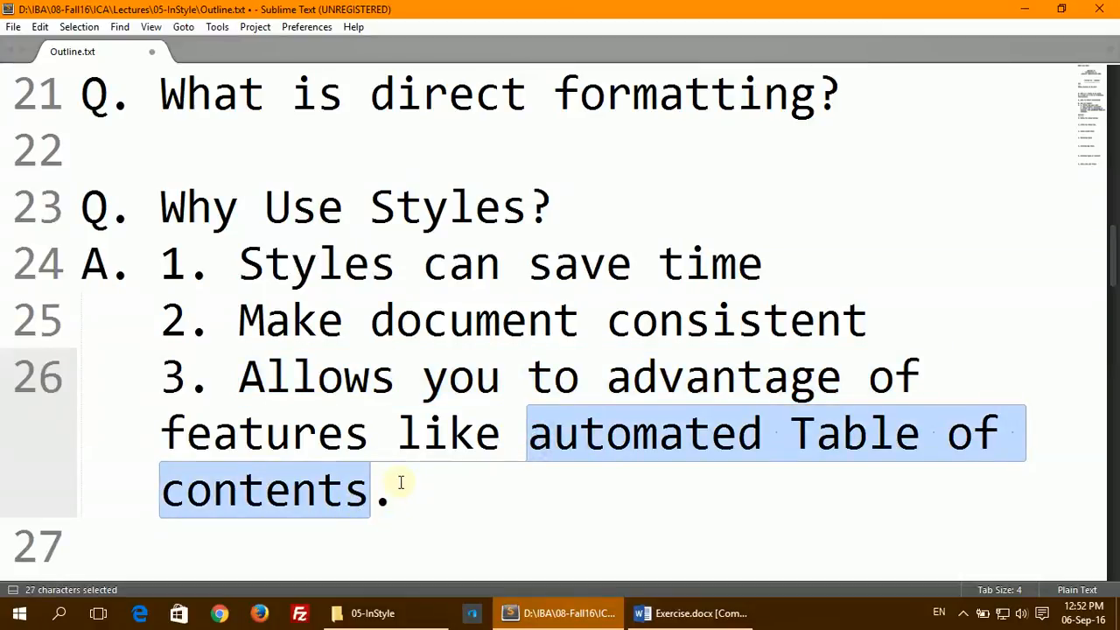
pyautogui.click(963, 613)
pyautogui.click(962, 582)
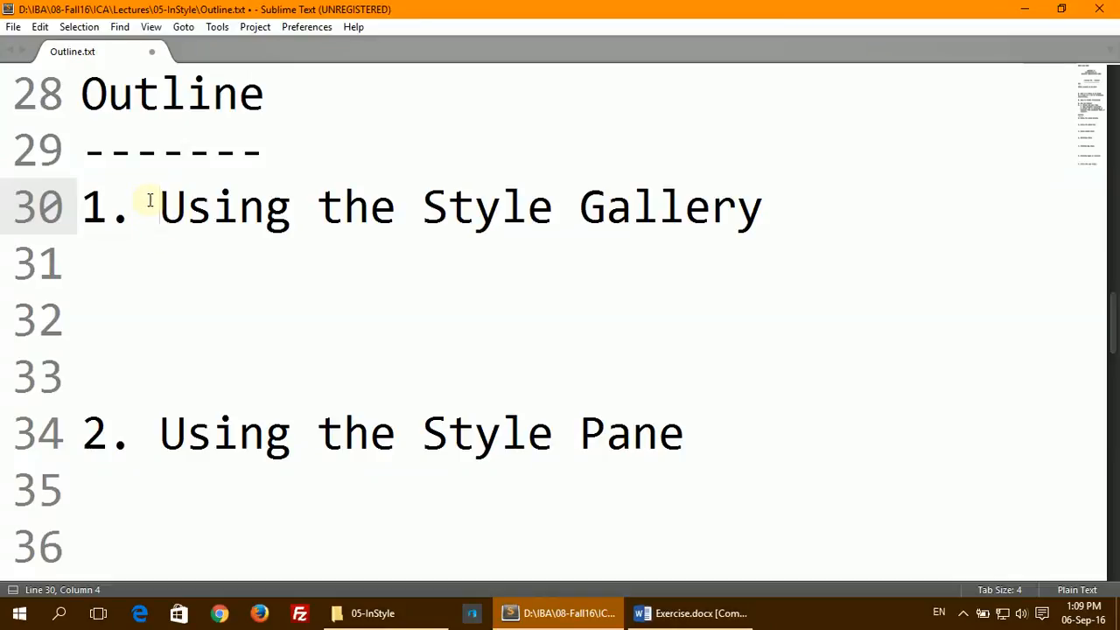
# - Highlight the first outline topic, "Using the Style Gallery"
pyautogui.moveTo(155, 205); pyautogui.dragTo(854, 208)
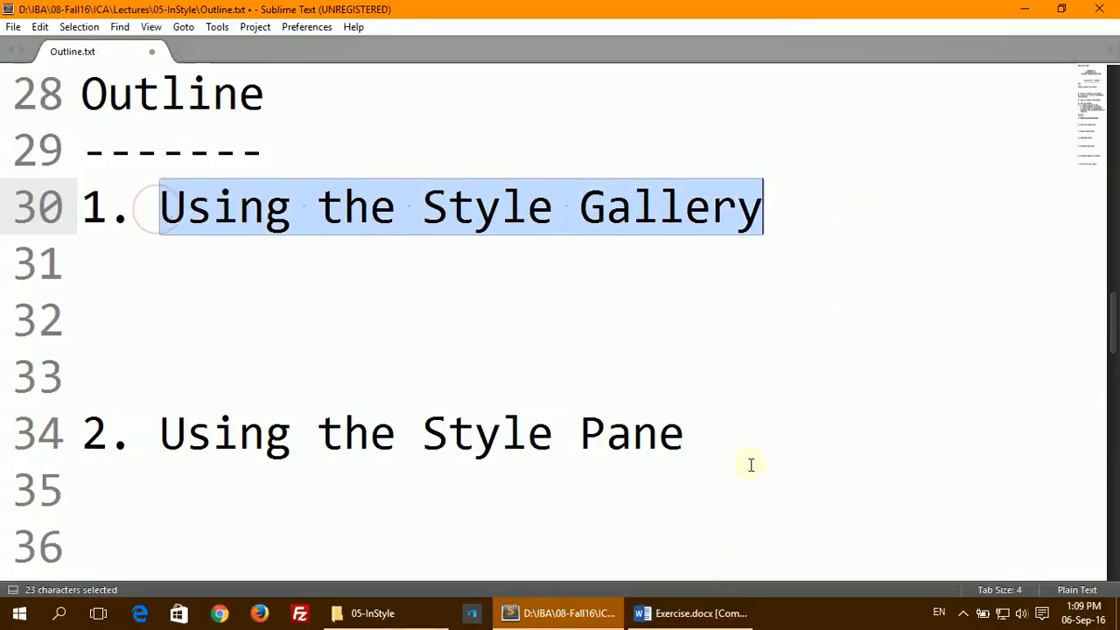
# - Switch to Exercise.docx in Word, clear the text selection and examine the styles available in the full Style Gallery
pyautogui.click(737, 617)
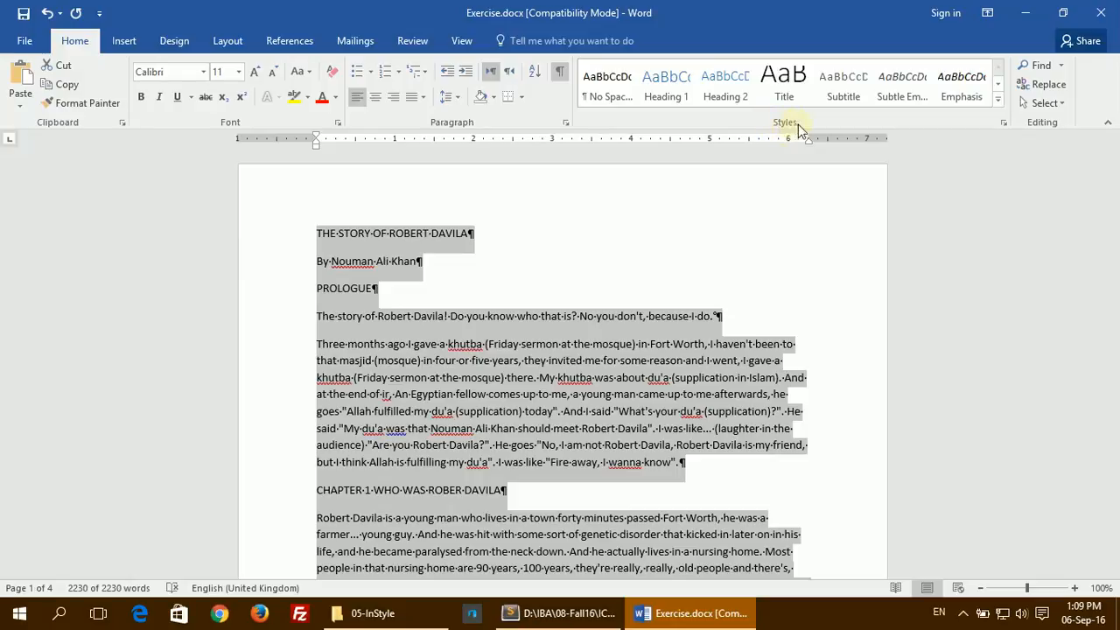
pyautogui.click(458, 292)
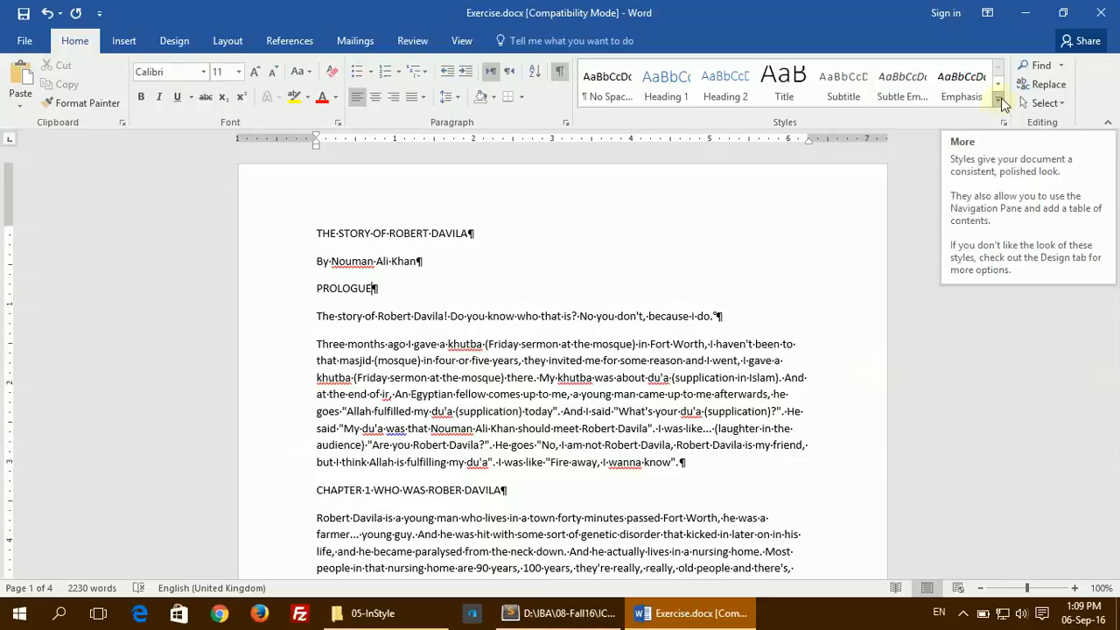
pyautogui.click(1002, 104)
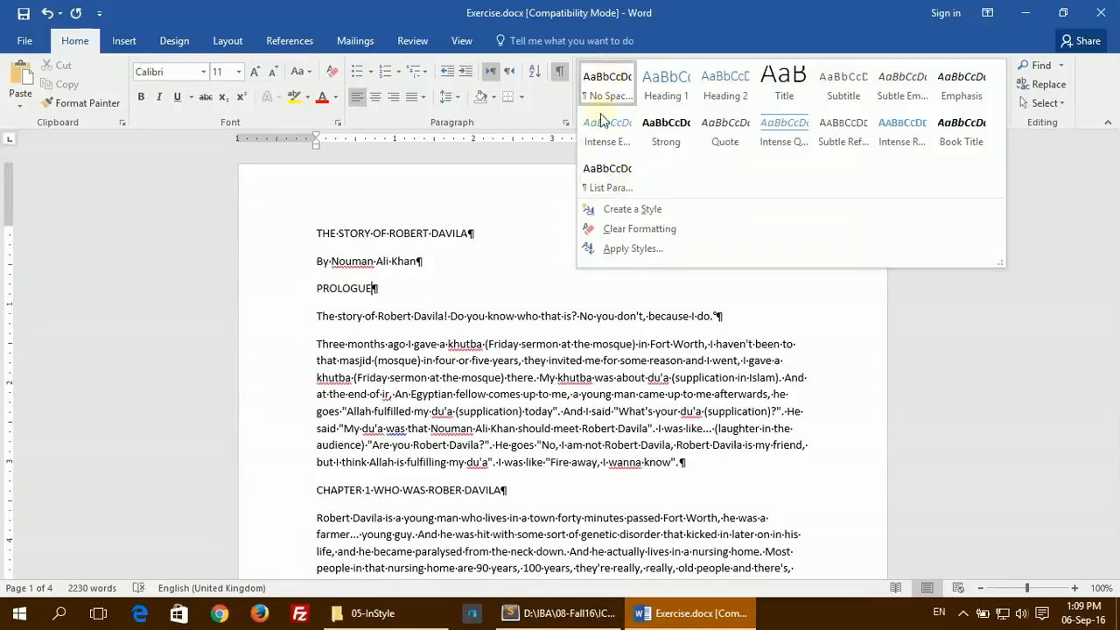
pyautogui.click(515, 394)
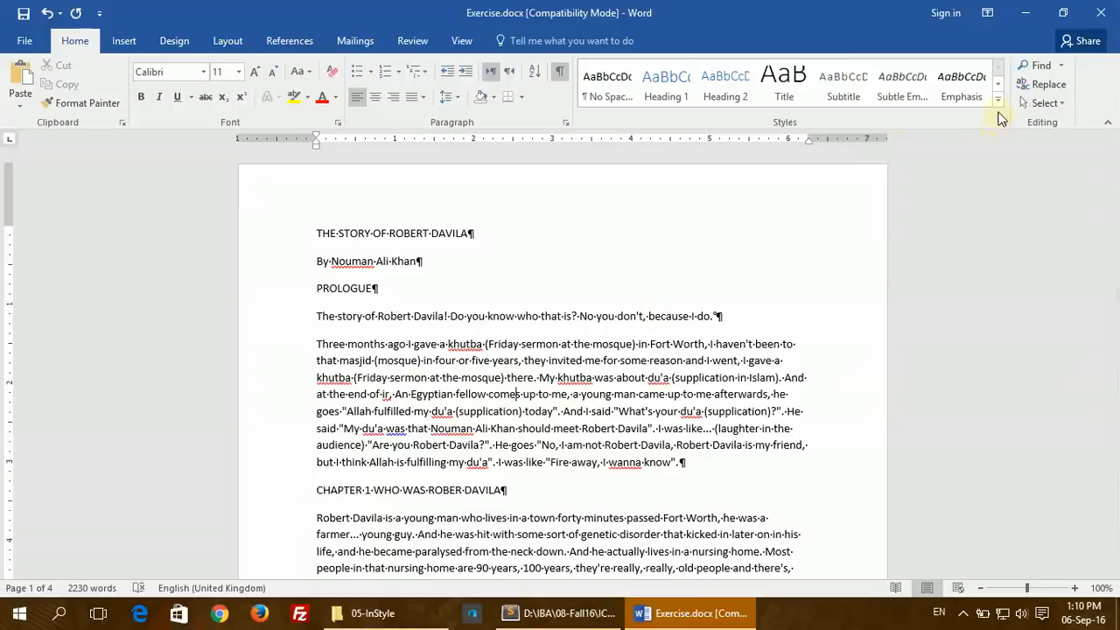
# - Apply the No Spacing style to the long prologue paragraph and Heading 1 to the PROLOGUE heading
pyautogui.click(606, 86)
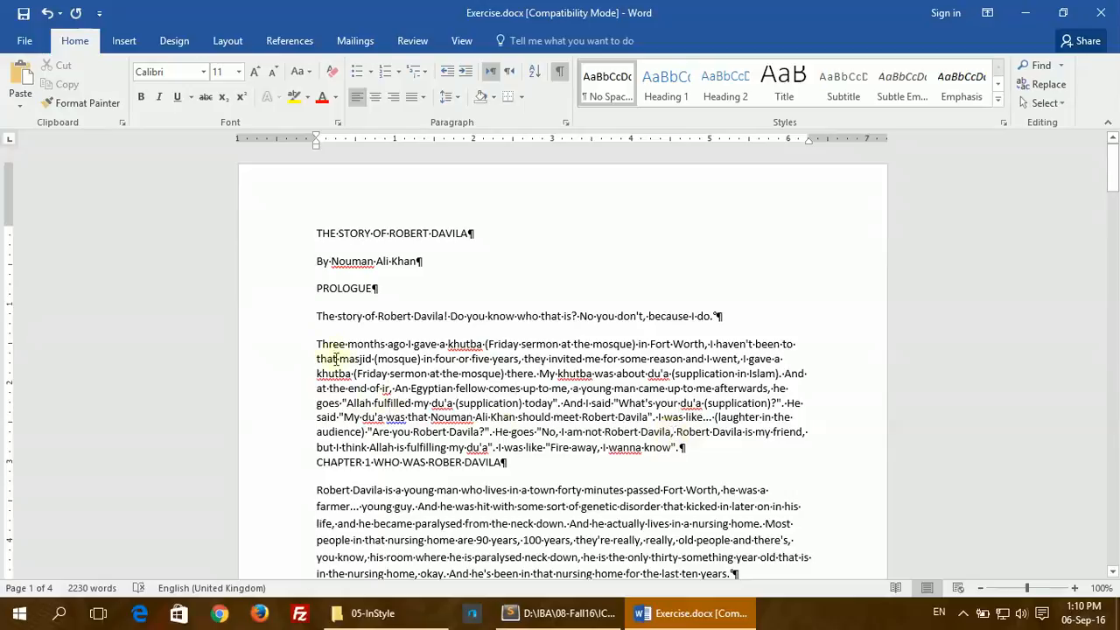
pyautogui.click(315, 289)
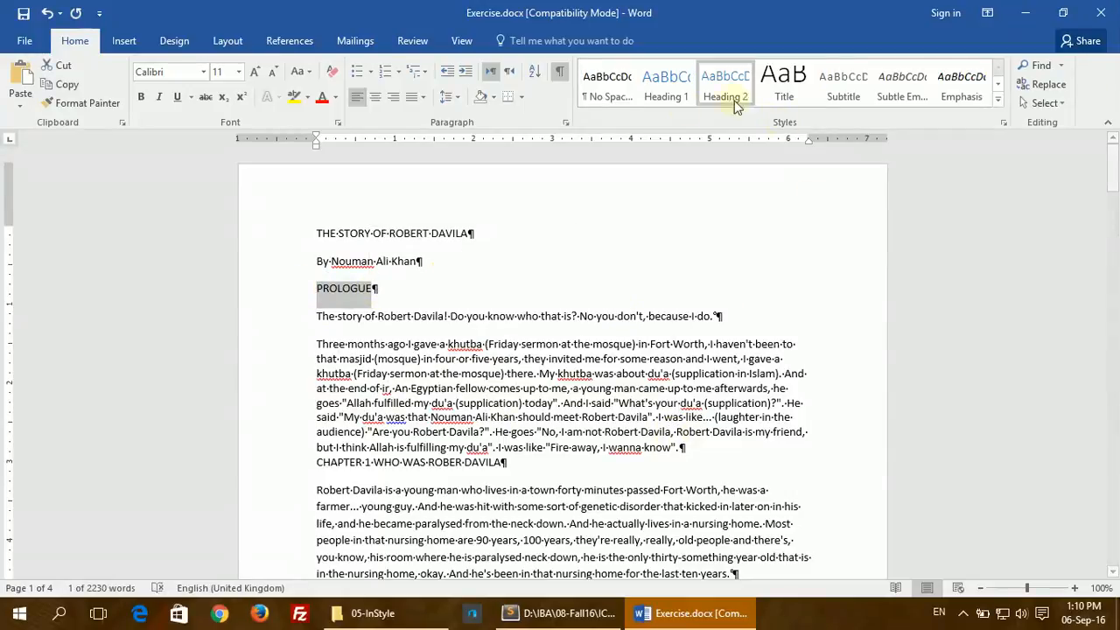
pyautogui.click(662, 99)
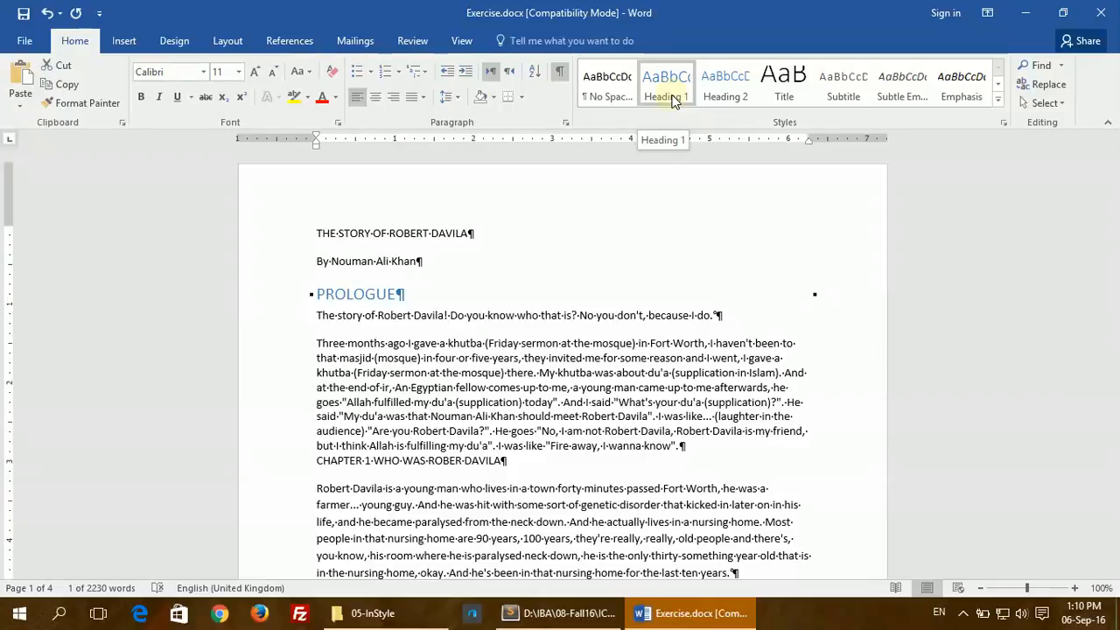
pyautogui.click(673, 98)
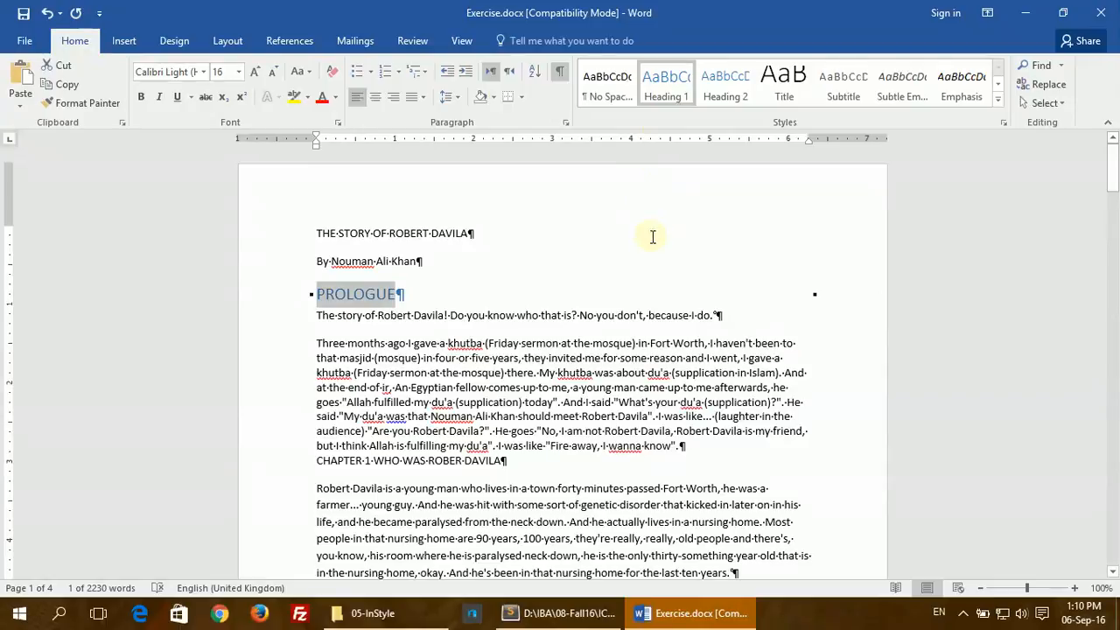
# - Apply the Title style to the whole title line at the start of the document
pyautogui.click(310, 234)
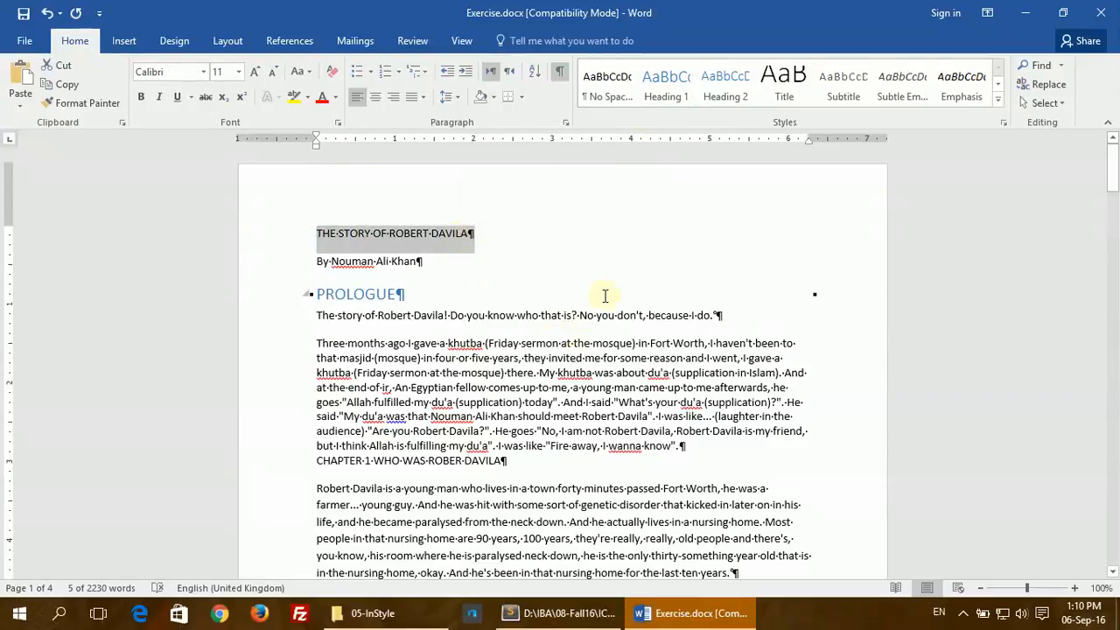
pyautogui.click(781, 82)
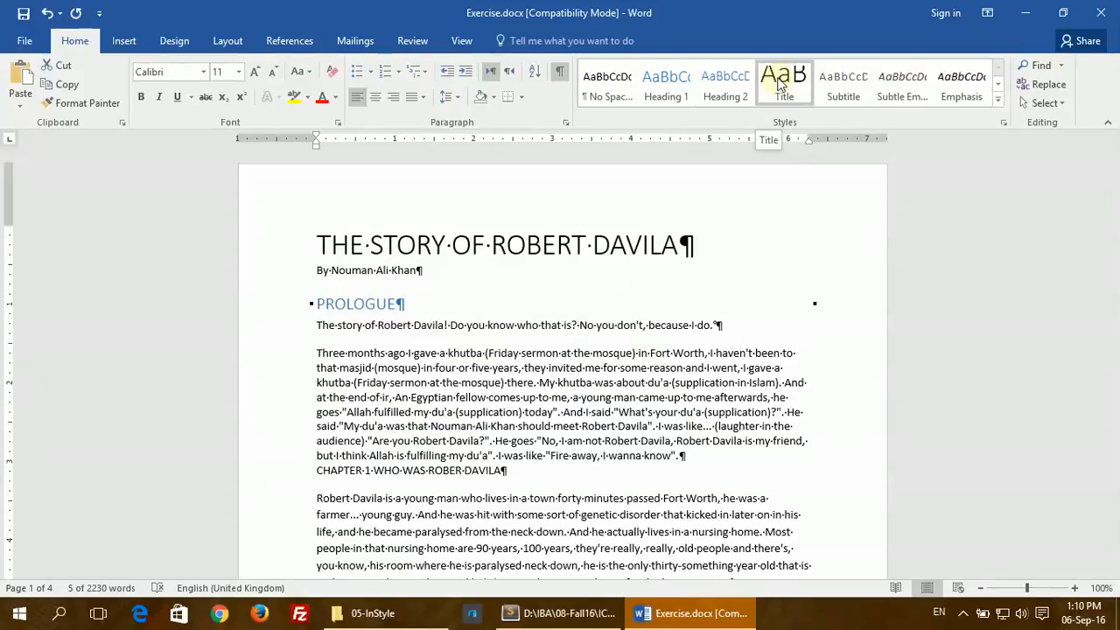
pyautogui.click(448, 301)
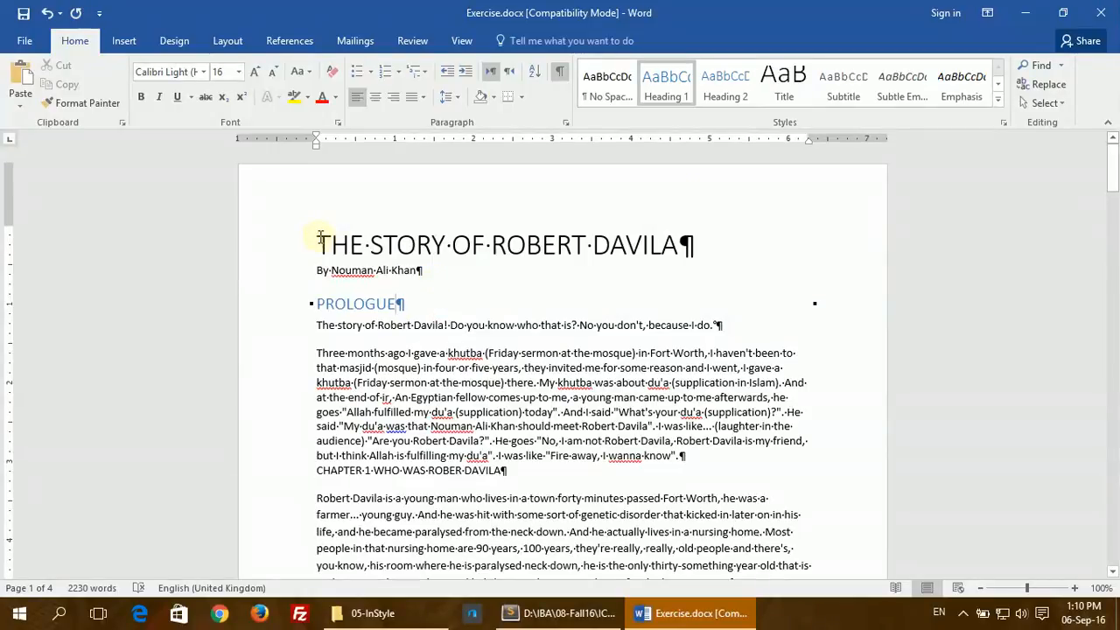
# - Reset the title line to No Spacing and apply the Title style to only its words "THE STORY"
pyautogui.click(451, 244)
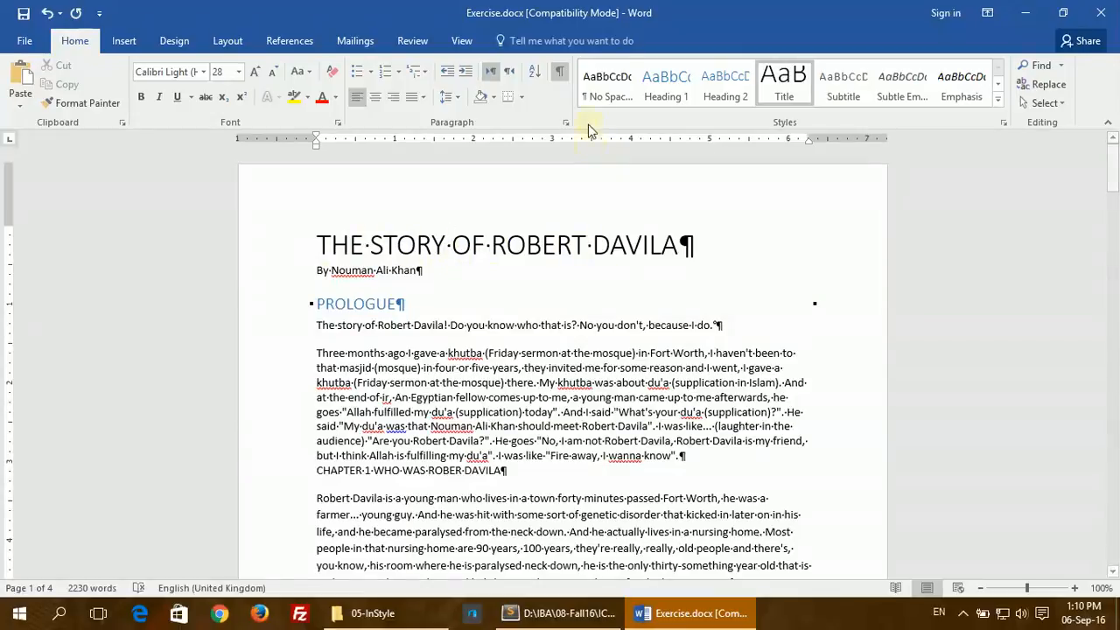
pyautogui.click(602, 93)
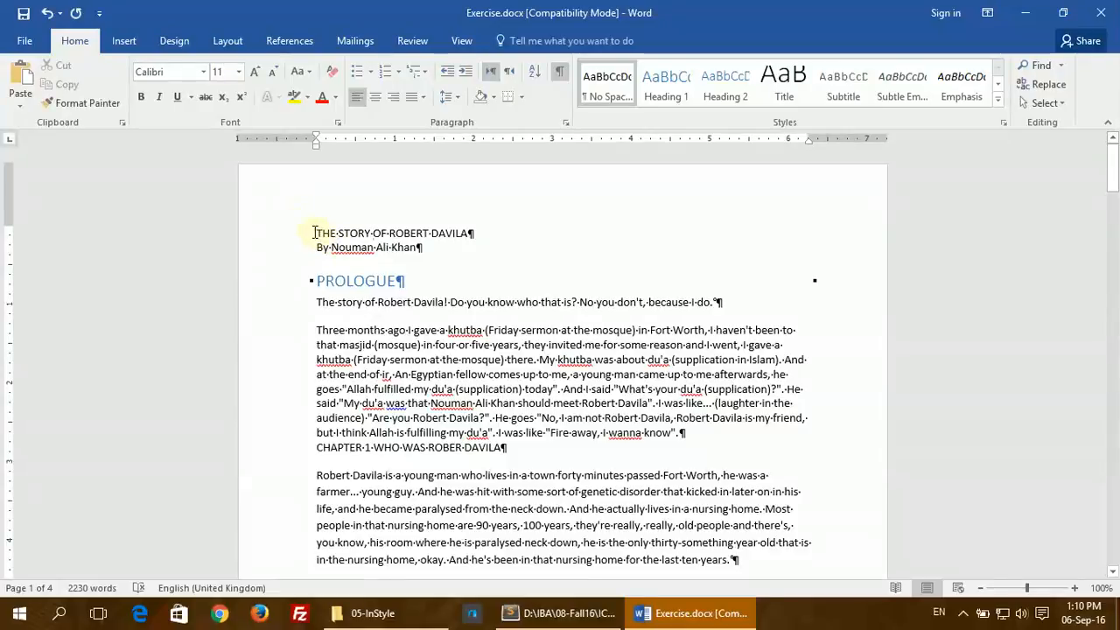
pyautogui.moveTo(313, 233); pyautogui.dragTo(373, 232)
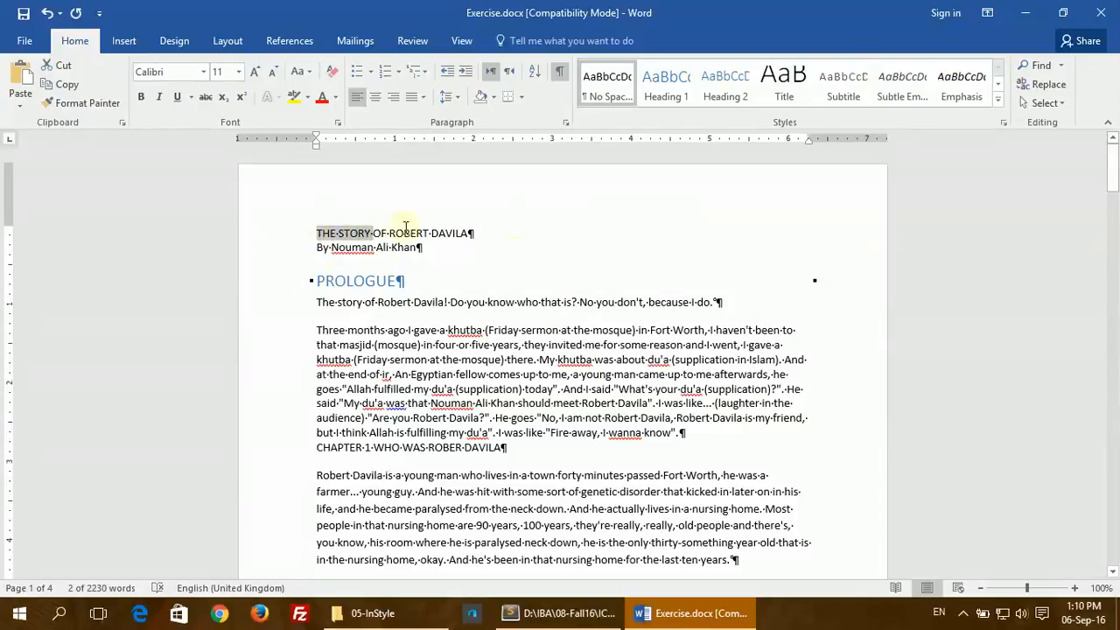
pyautogui.click(790, 94)
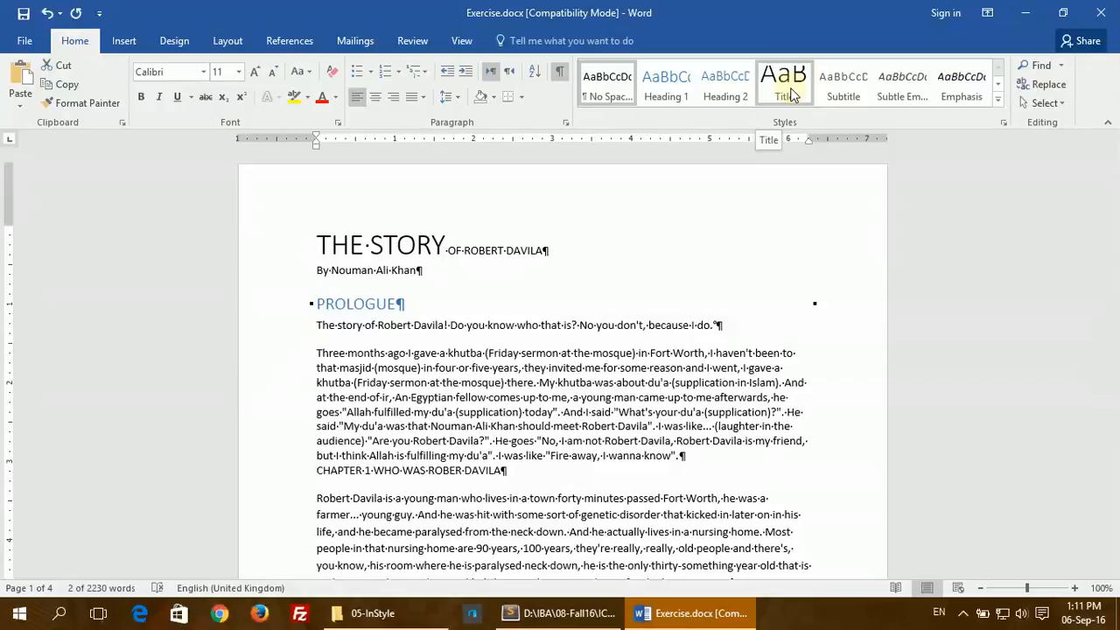
pyautogui.click(790, 92)
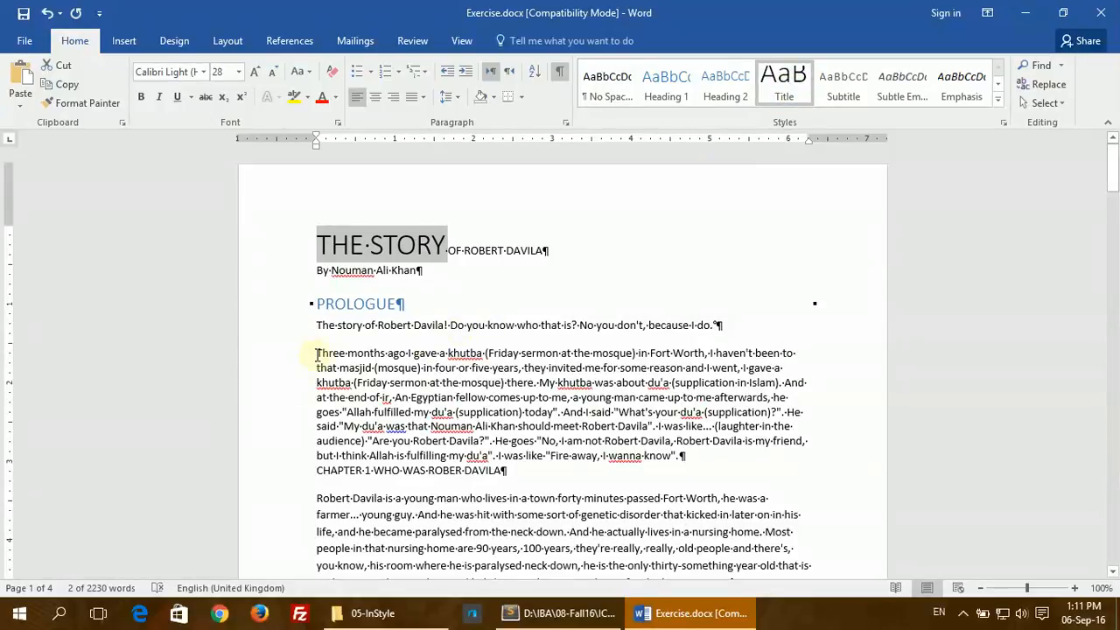
# - Apply Heading 1 to the Chapter 1 heading, then reset it to No Spacing with only its last three words selected
pyautogui.moveTo(317, 354); pyautogui.dragTo(317, 474)
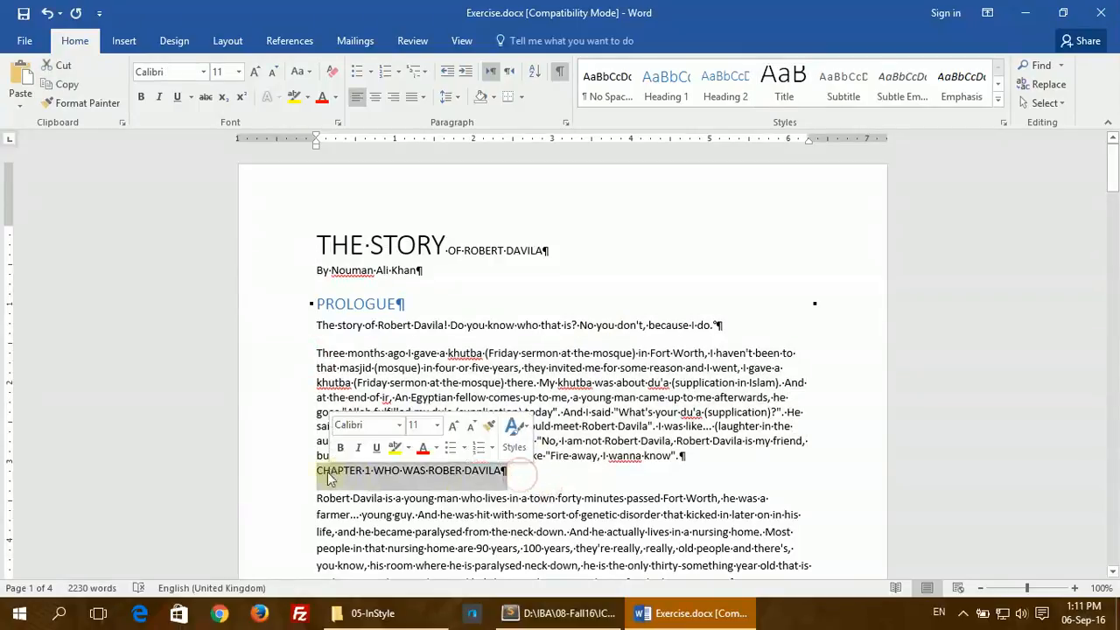
pyautogui.click(665, 84)
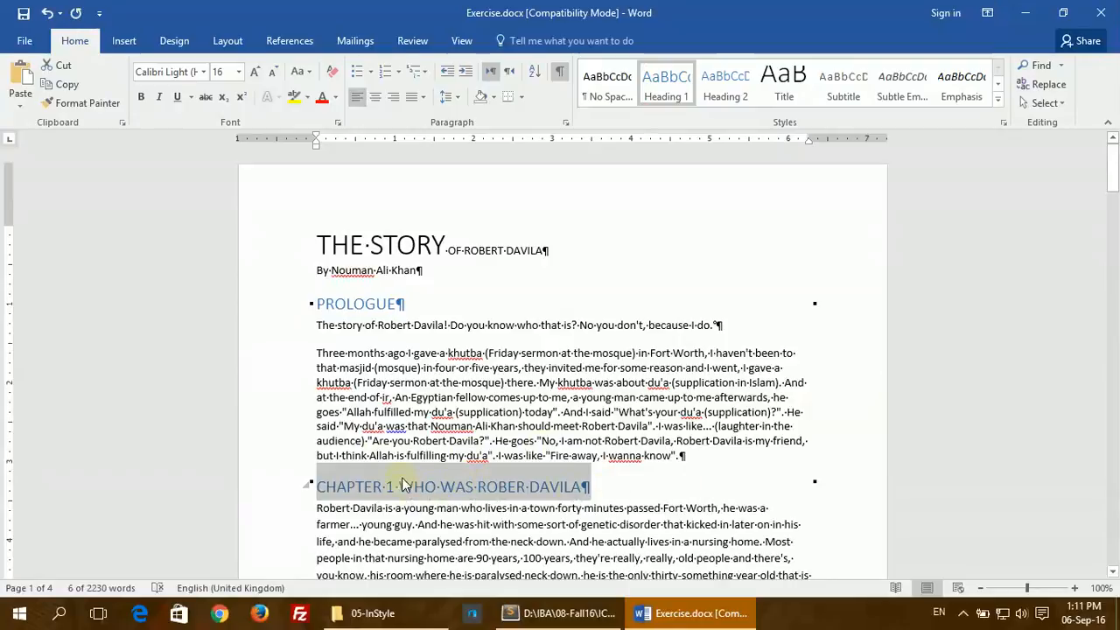
pyautogui.click(371, 507)
pyautogui.moveTo(440, 486); pyautogui.dragTo(581, 488)
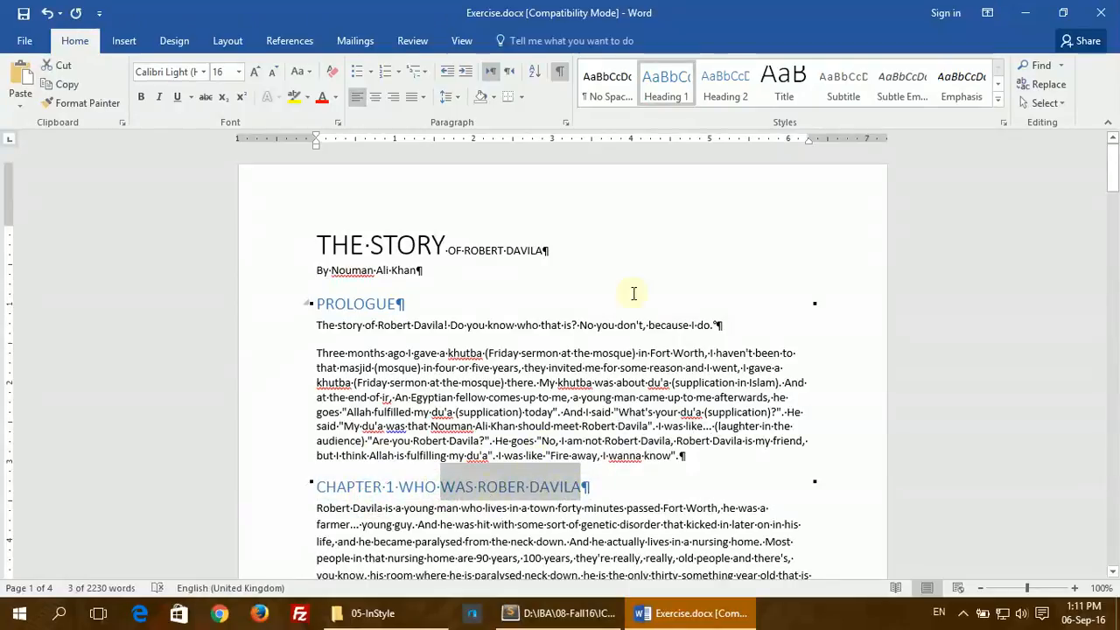
pyautogui.click(608, 96)
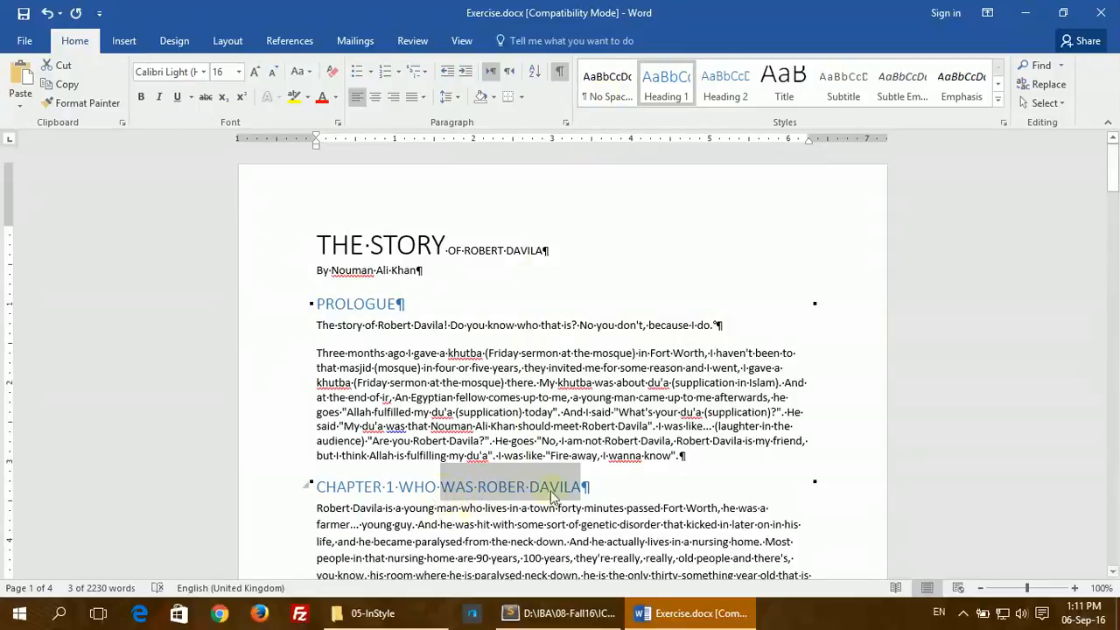
pyautogui.click(613, 95)
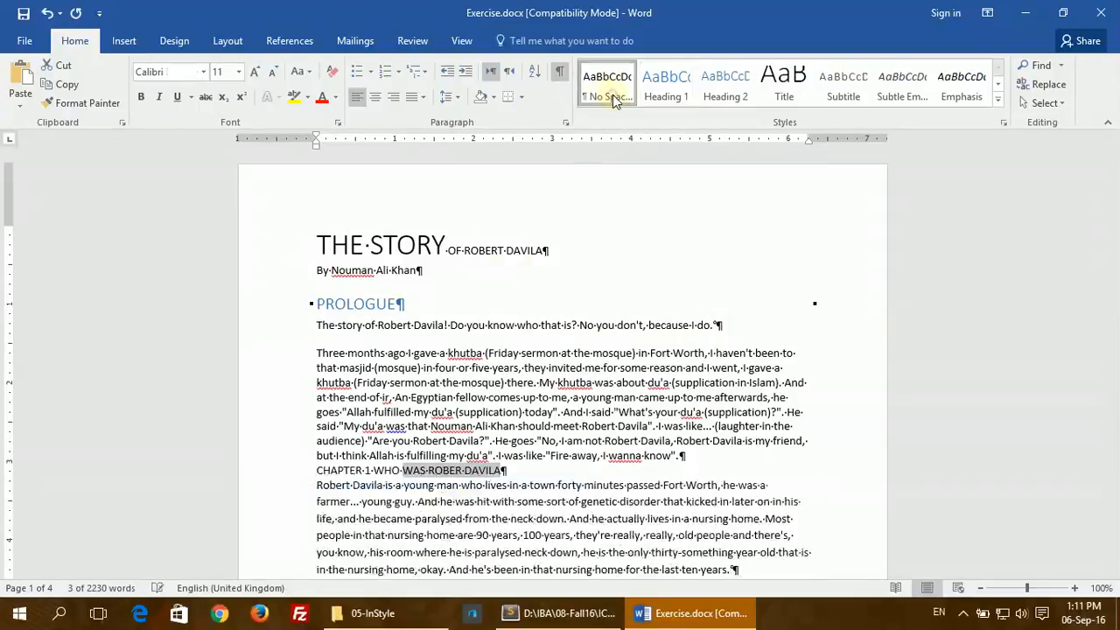
# - Apply Heading 2 to only the words "CHAPTER 1 WHO WAS", then reset them to No Spacing
pyautogui.click(316, 472)
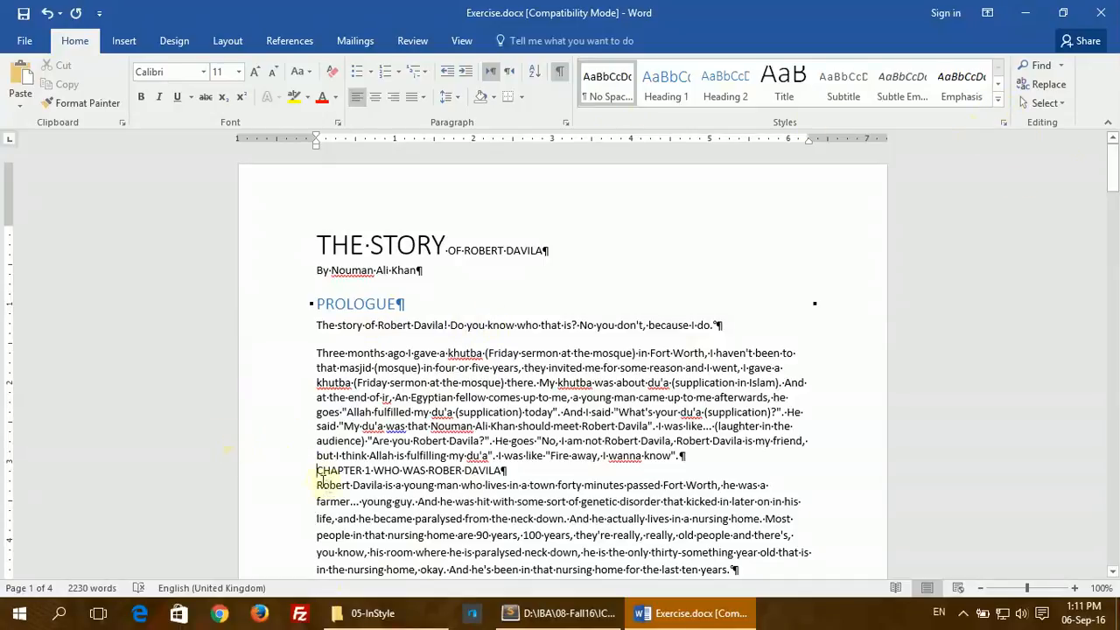
pyautogui.moveTo(332, 473); pyautogui.dragTo(508, 473)
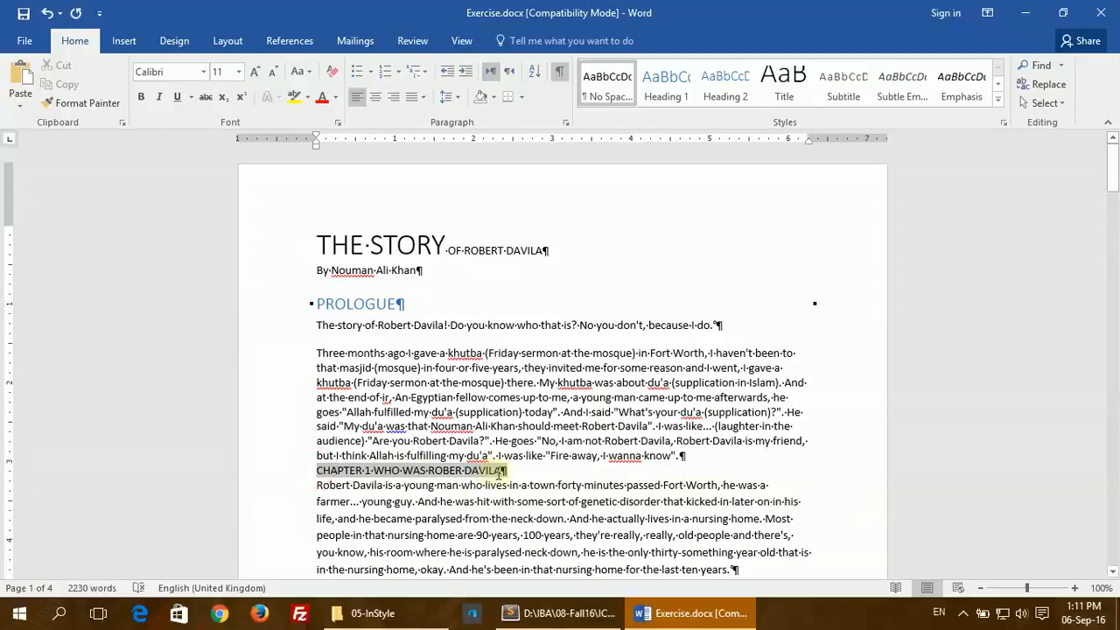
pyautogui.click(405, 484)
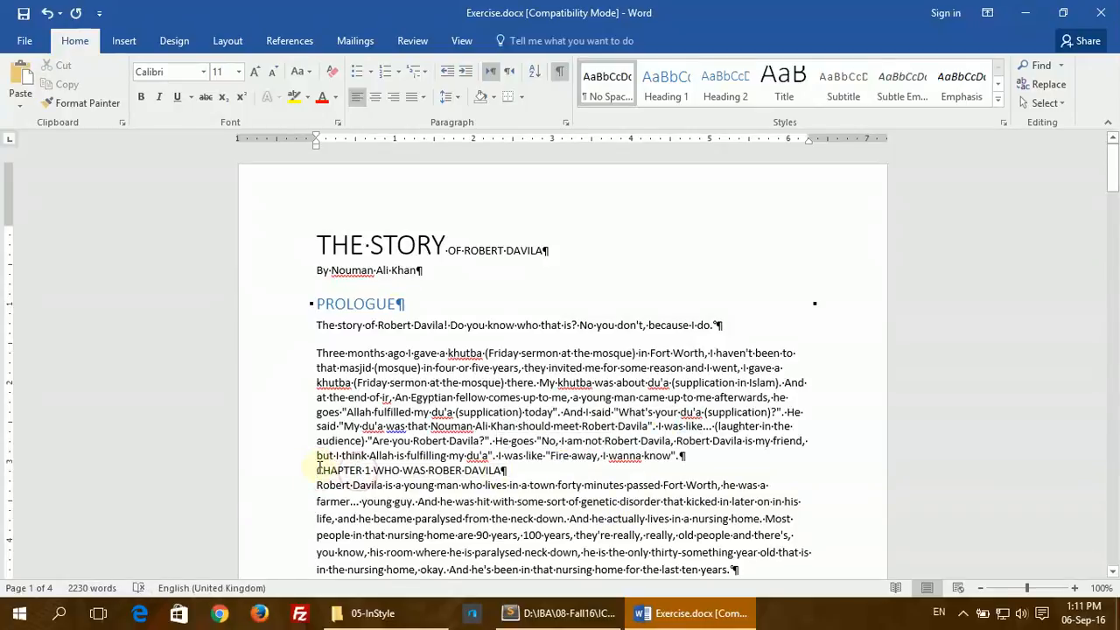
pyautogui.moveTo(359, 477); pyautogui.dragTo(431, 476)
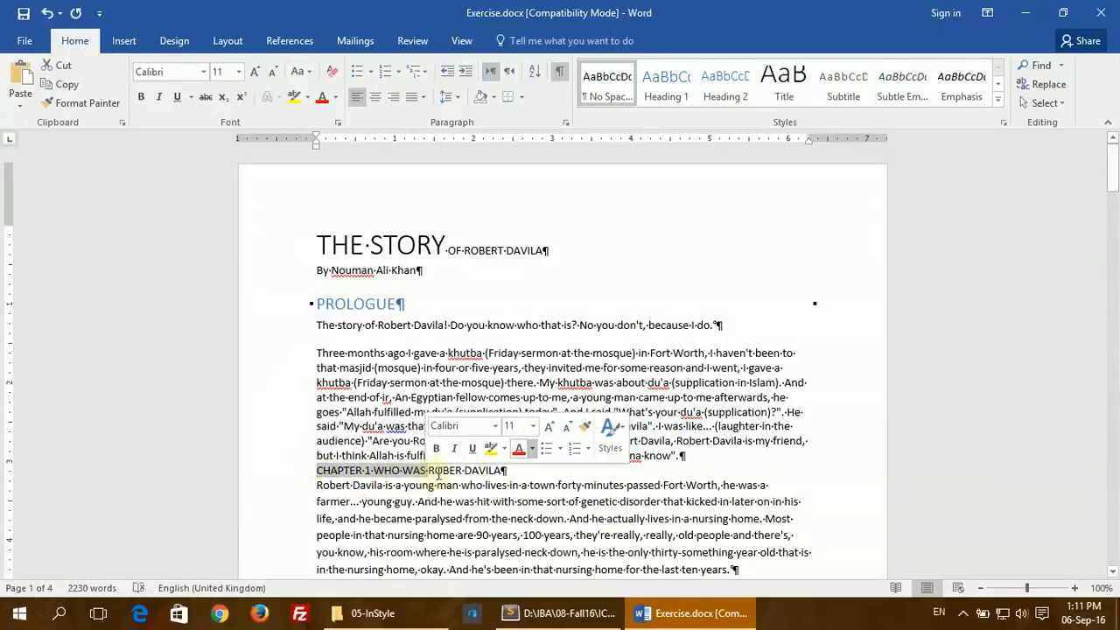
pyautogui.click(731, 93)
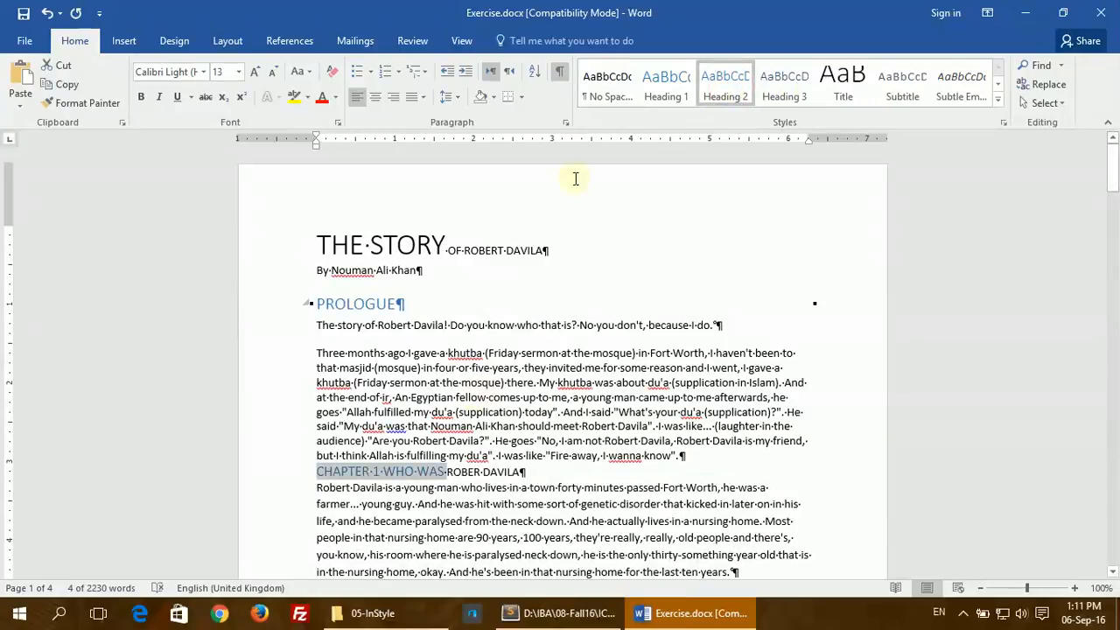
pyautogui.click(609, 88)
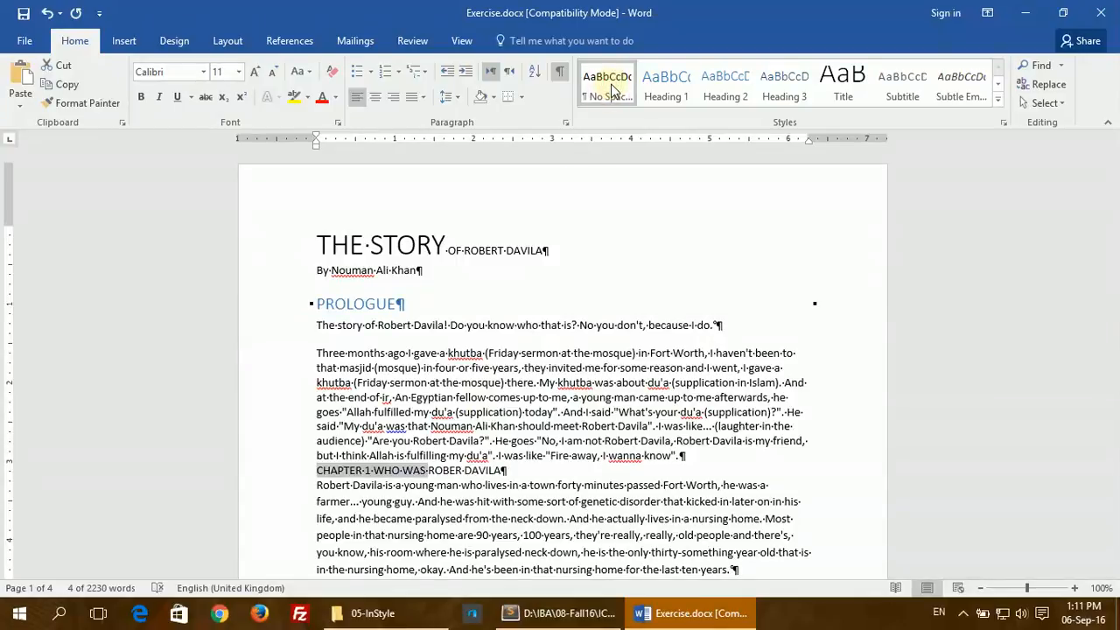
# - Select the PROLOGUE heading together with the Chapter 1, Chapter 2 and Chapter 3 headings as one multiple selection
pyautogui.moveTo(527, 473); pyautogui.dragTo(320, 470)
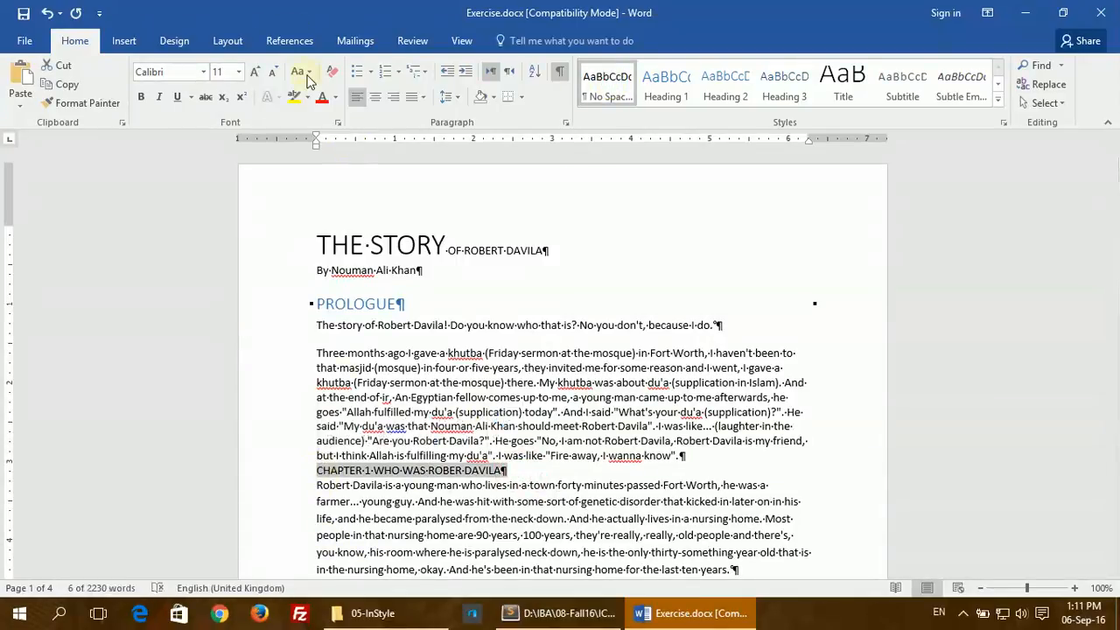
pyautogui.click(476, 297)
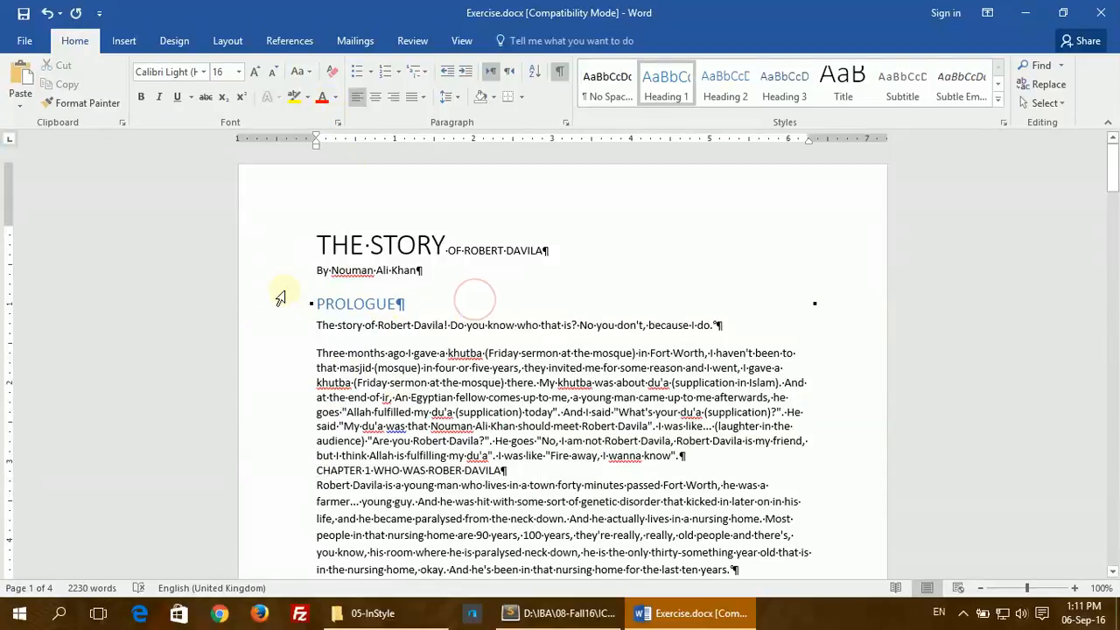
pyautogui.tripleClick(319, 302)
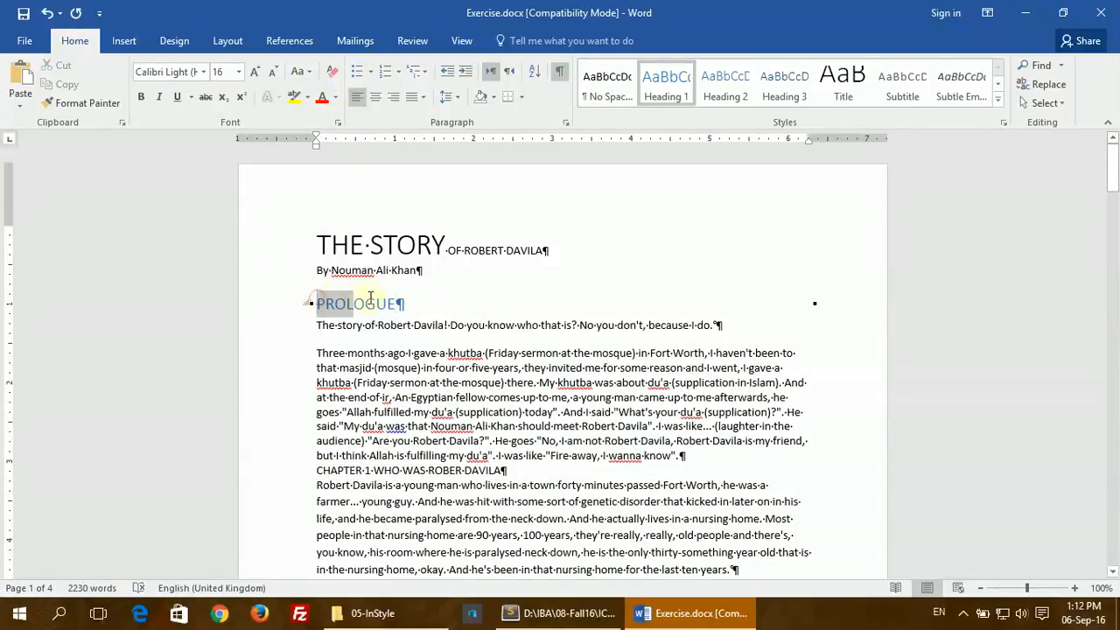
pyautogui.scroll(-1, 326, 401)
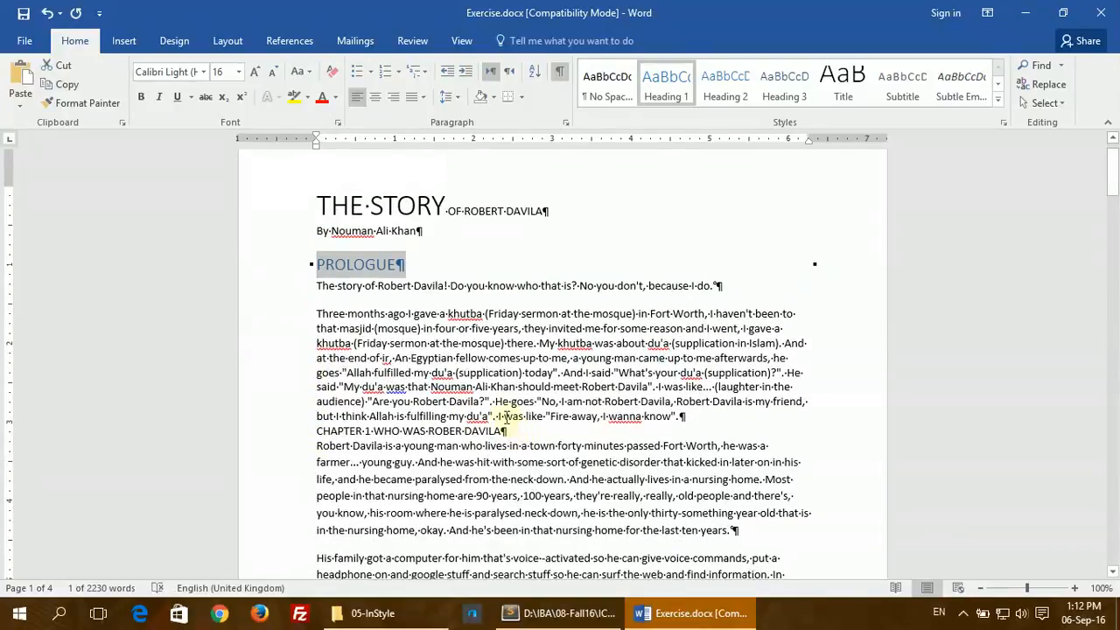
pyautogui.moveTo(512, 435); pyautogui.dragTo(317, 432)
pyautogui.scroll(-5, 319, 446)
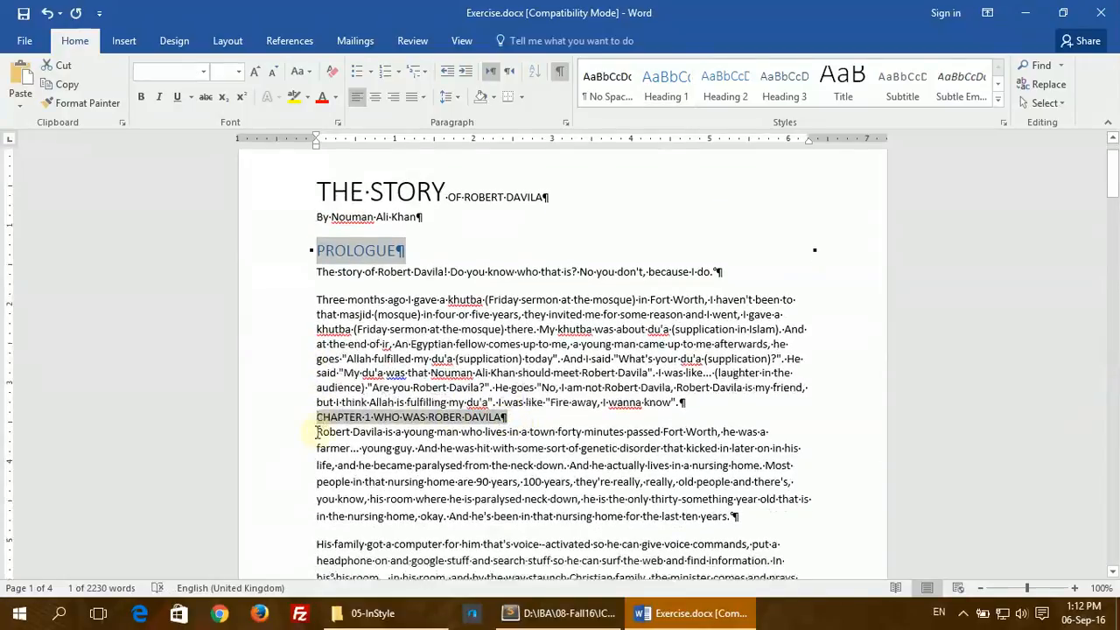
pyautogui.scroll(-4, 318, 434)
pyautogui.moveTo(310, 398); pyautogui.dragTo(473, 395)
pyautogui.scroll(-7, 350, 420)
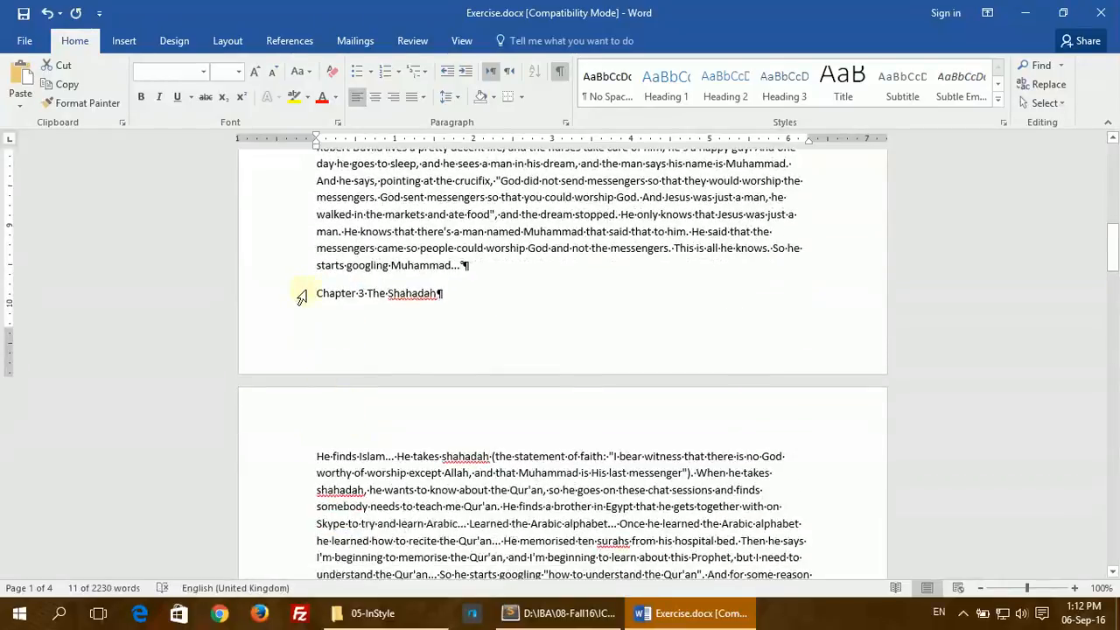
pyautogui.moveTo(323, 292); pyautogui.dragTo(467, 292)
pyautogui.scroll(-7, 333, 382)
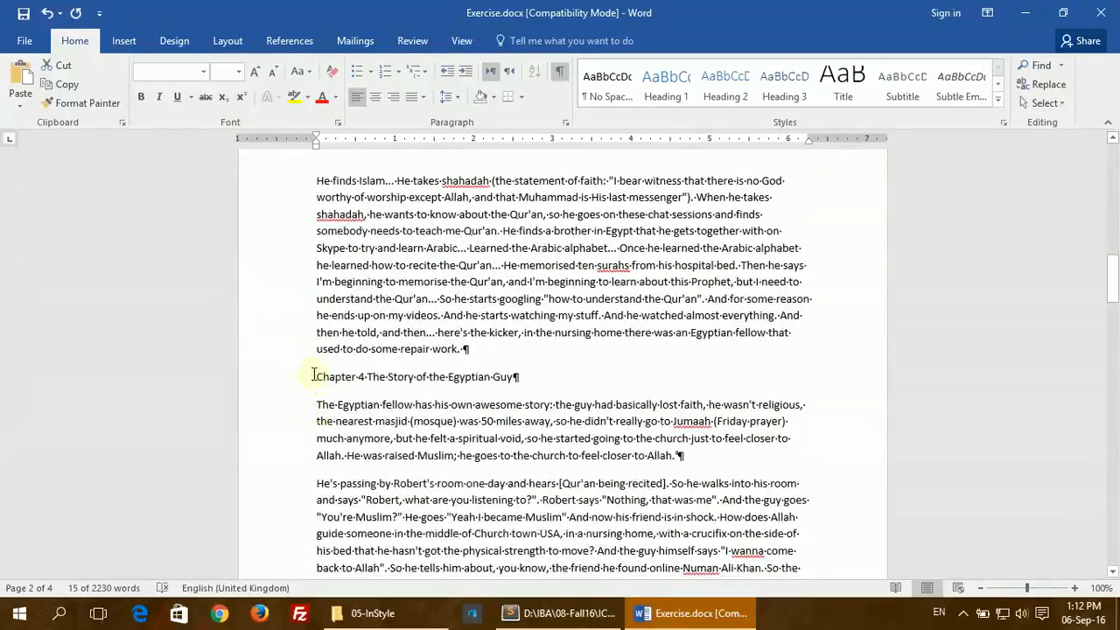
# - Add the Chapter 4 through Chapter 8 headings to the selection and apply the Heading 1 style to all of them
pyautogui.moveTo(314, 376); pyautogui.dragTo(592, 375)
pyautogui.scroll(-7, 311, 378)
pyautogui.moveTo(315, 404); pyautogui.dragTo(447, 404)
pyautogui.scroll(-7, 332, 437)
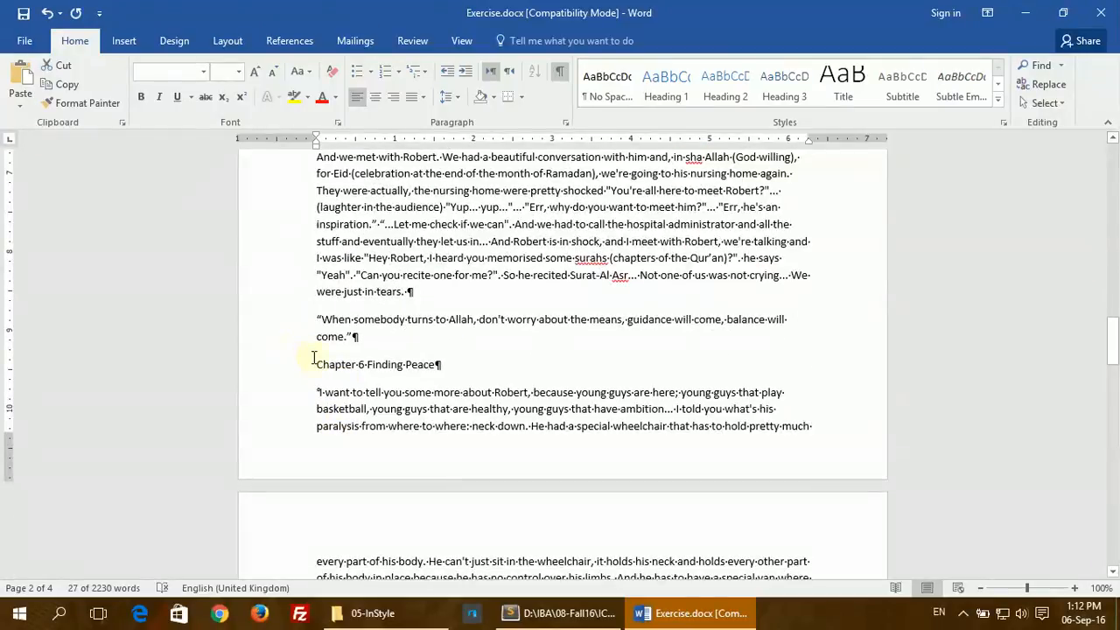
pyautogui.moveTo(317, 364); pyautogui.dragTo(438, 364)
pyautogui.scroll(-12, 302, 489)
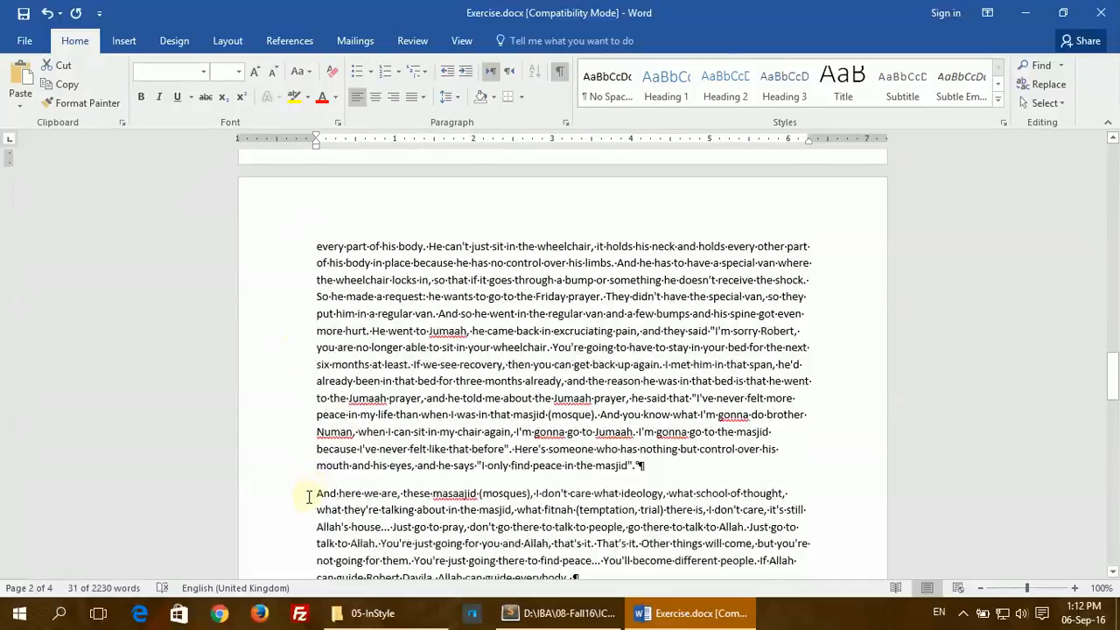
pyautogui.moveTo(447, 369); pyautogui.dragTo(316, 369)
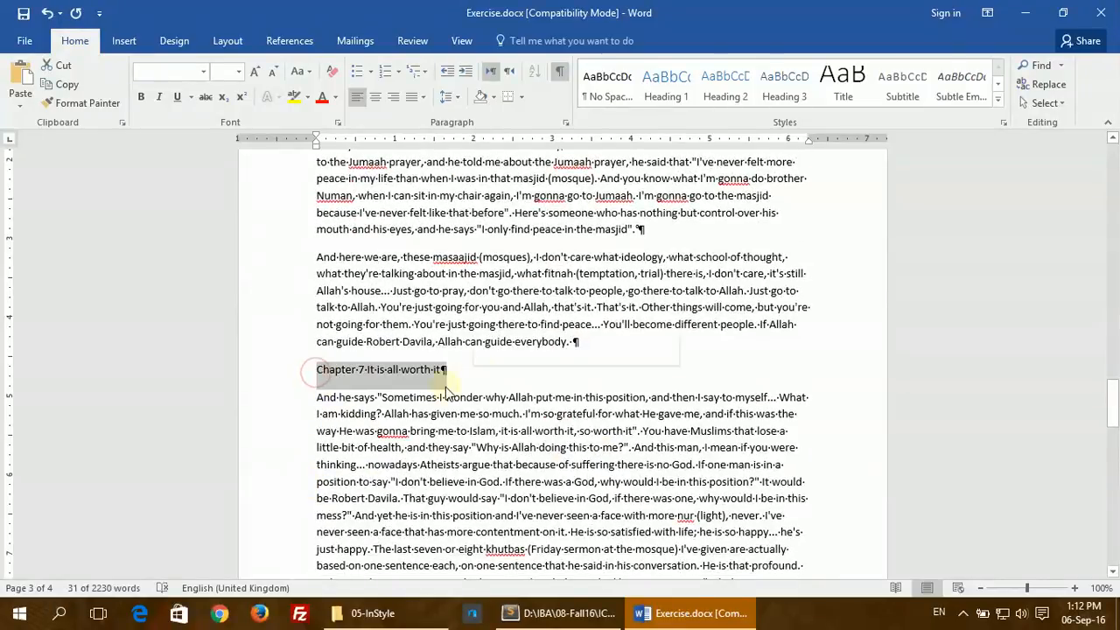
pyautogui.scroll(-6, 271, 450)
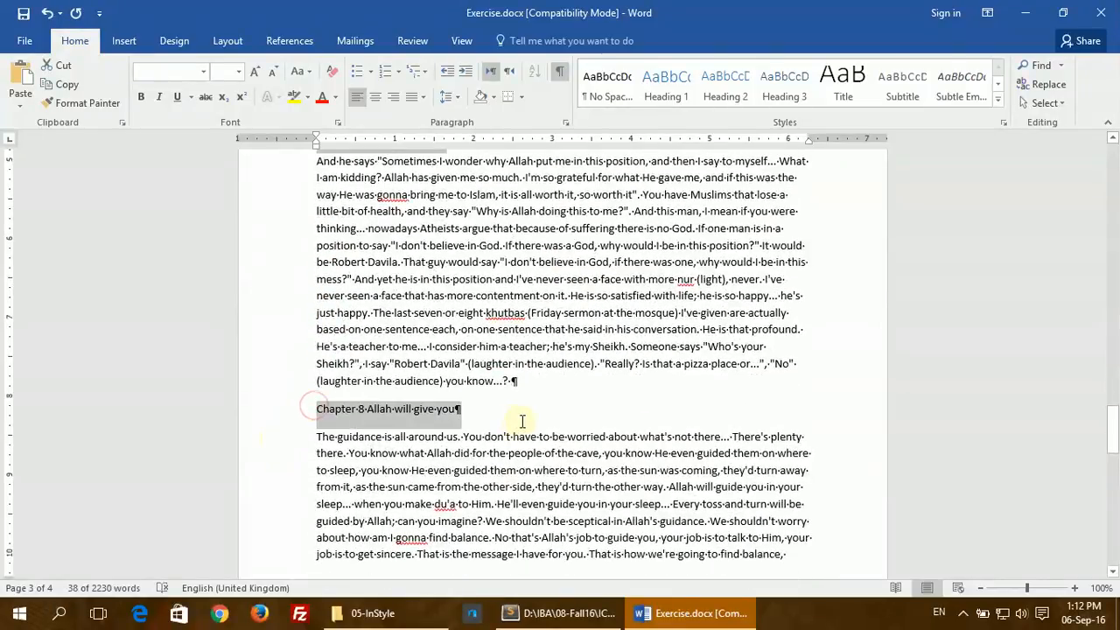
pyautogui.scroll(-7, 312, 458)
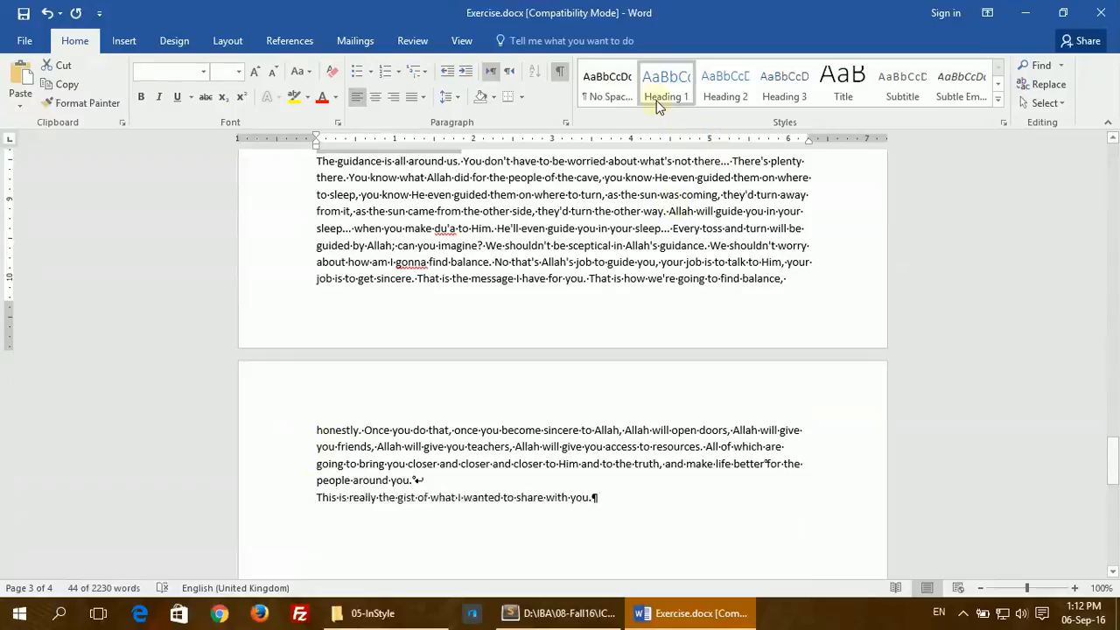
pyautogui.click(662, 87)
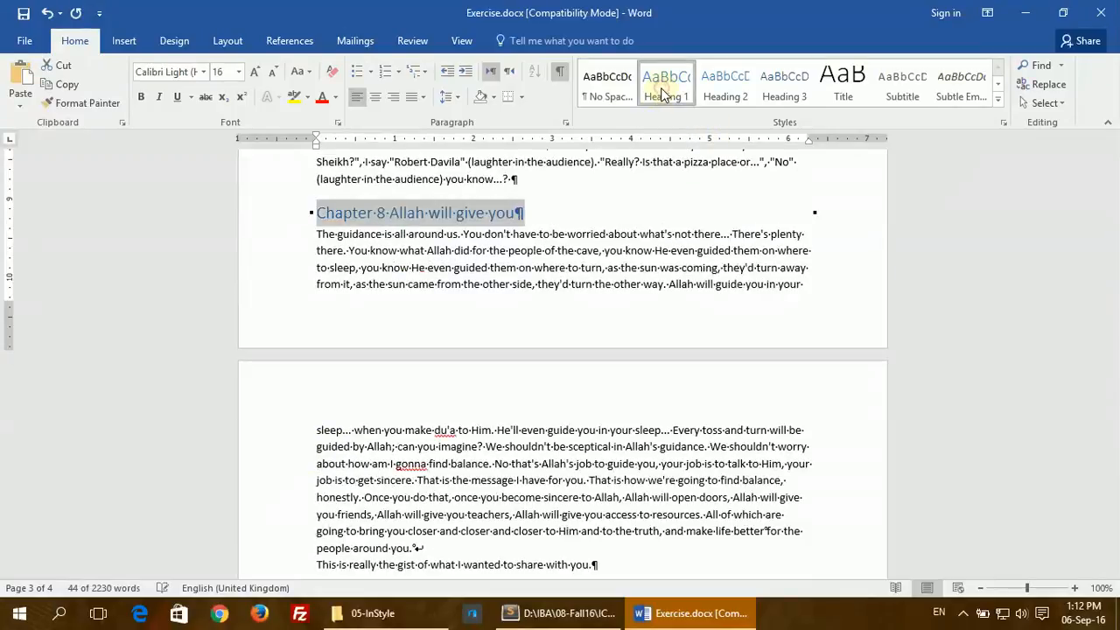
# - Change the case of all the selected headings to Sentence case and check them throughout the document
pyautogui.scroll(-7, 474, 499)
pyautogui.scroll(20, 474, 499)
pyautogui.scroll(20, 455, 430)
pyautogui.scroll(4, 454, 431)
pyautogui.scroll(-4, 429, 432)
pyautogui.scroll(3, 405, 433)
pyautogui.scroll(6, 405, 433)
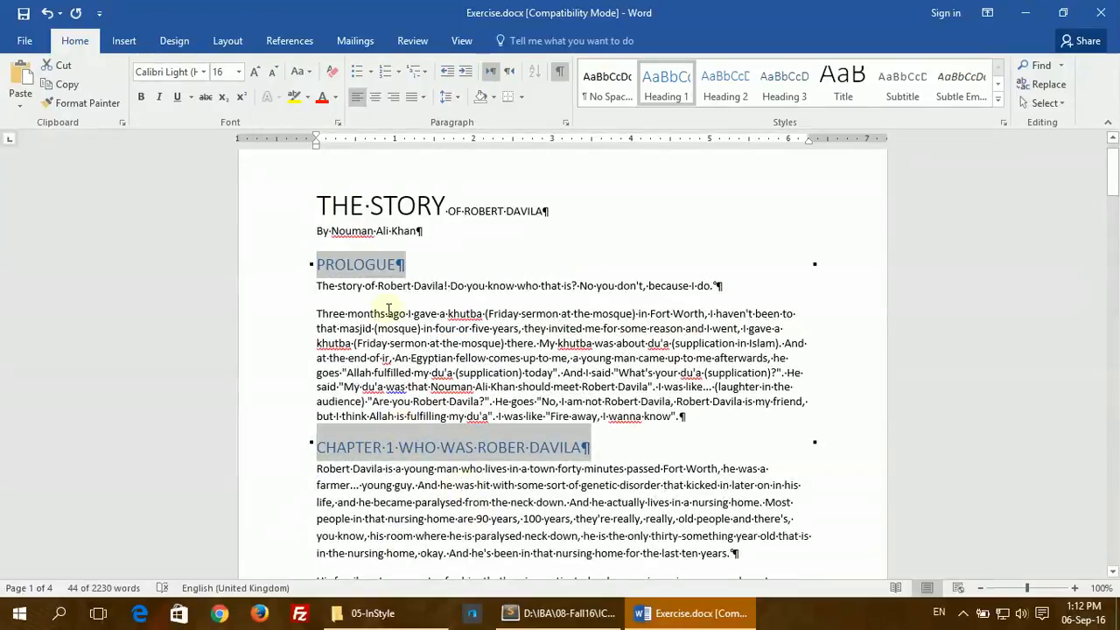
pyautogui.click(304, 77)
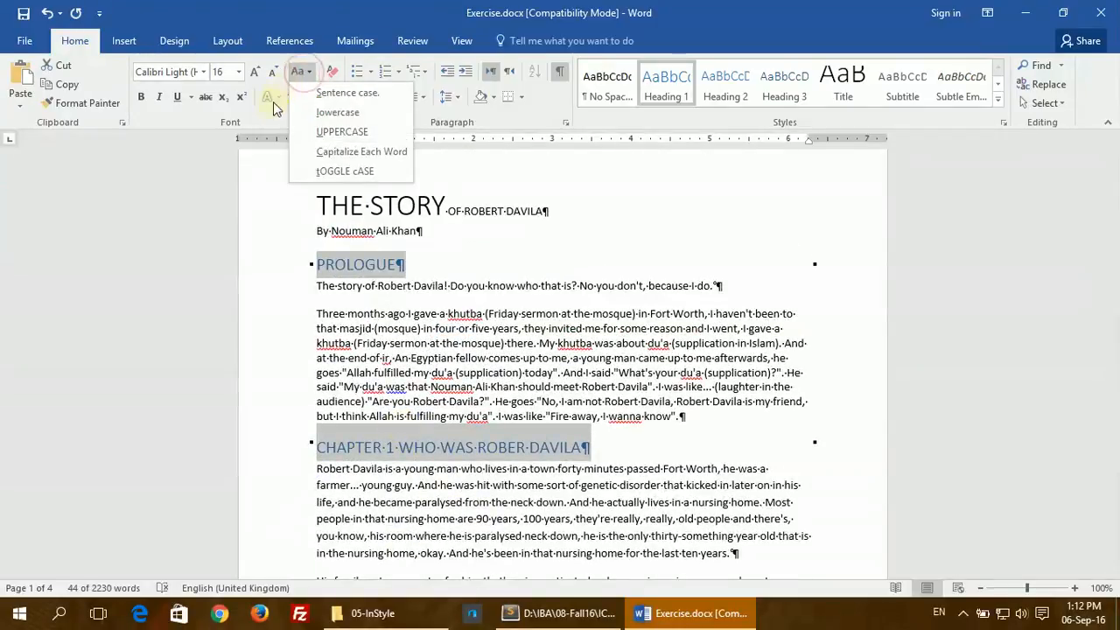
pyautogui.click(317, 80)
pyautogui.scroll(-15, 487, 416)
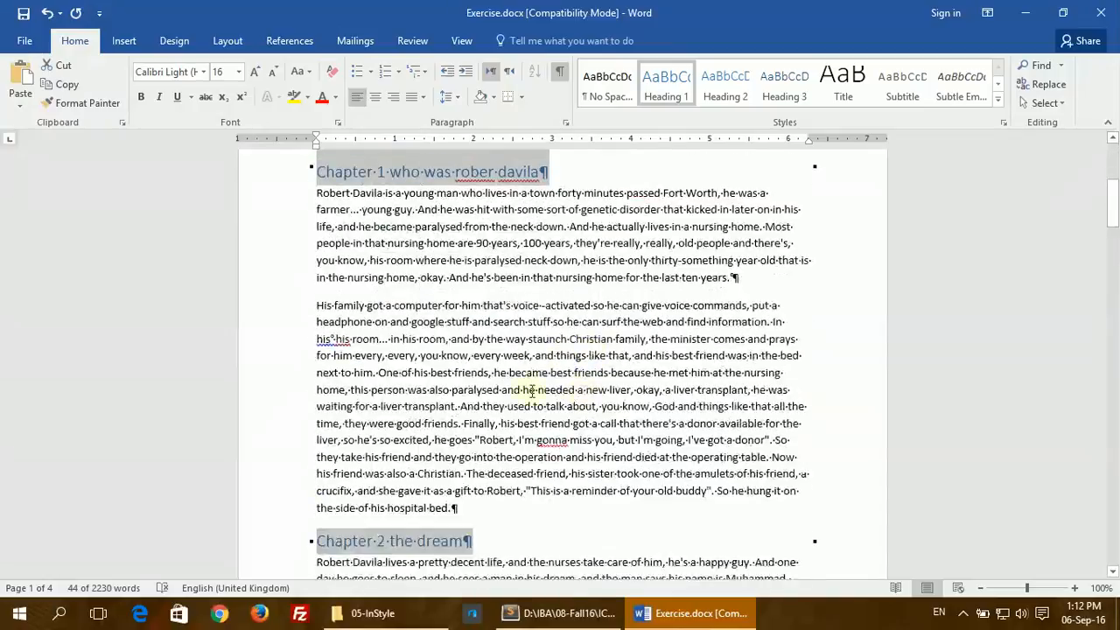
pyautogui.scroll(-15, 486, 416)
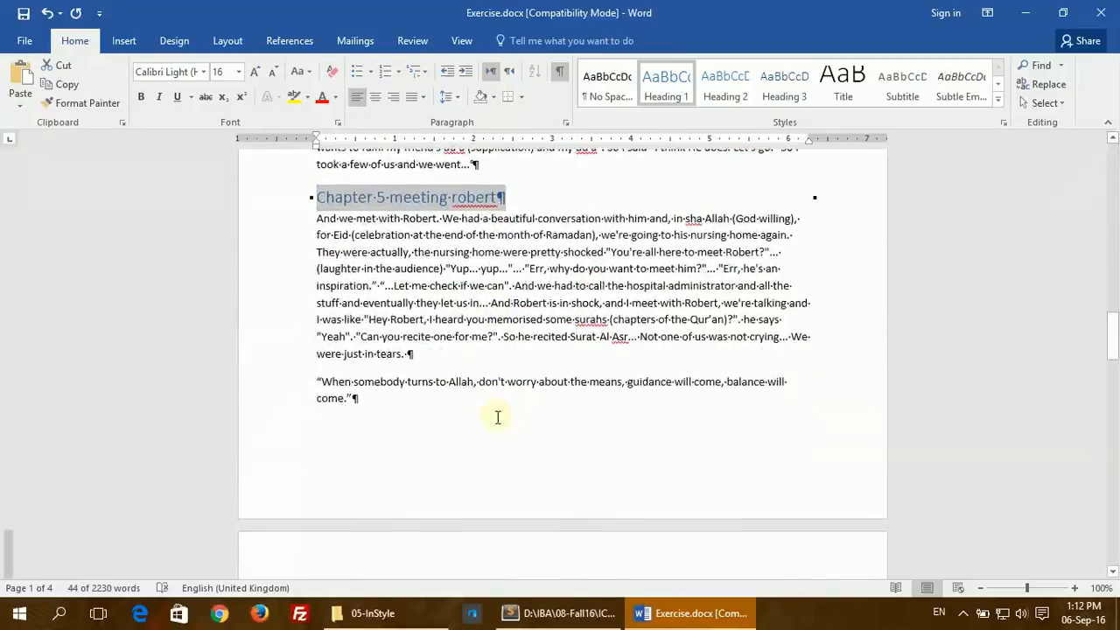
pyautogui.scroll(-5, 496, 410)
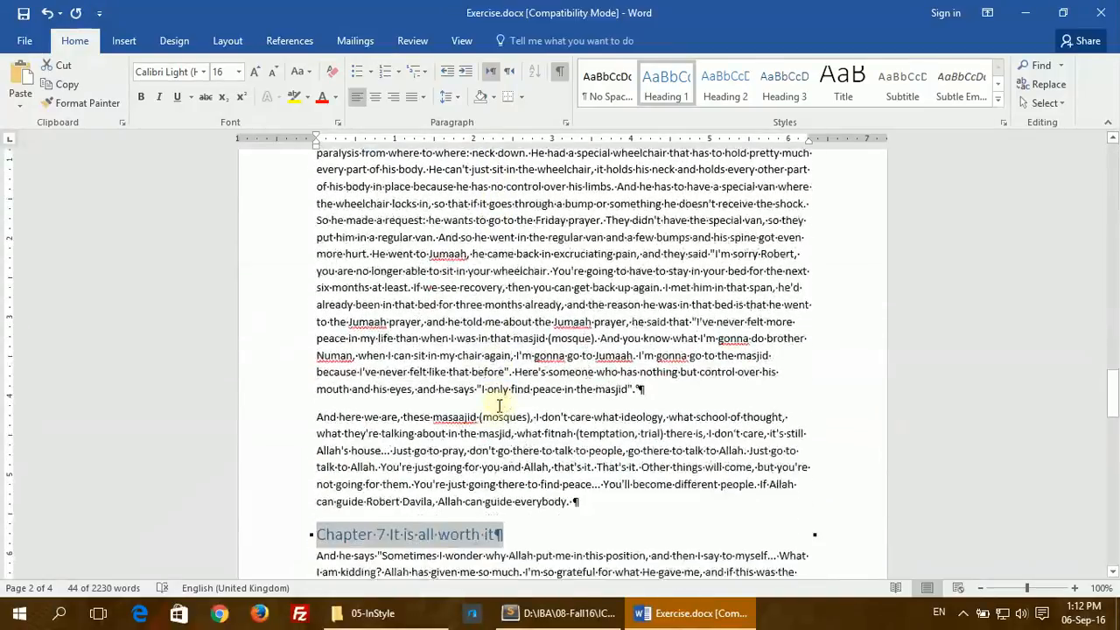
pyautogui.click(948, 615)
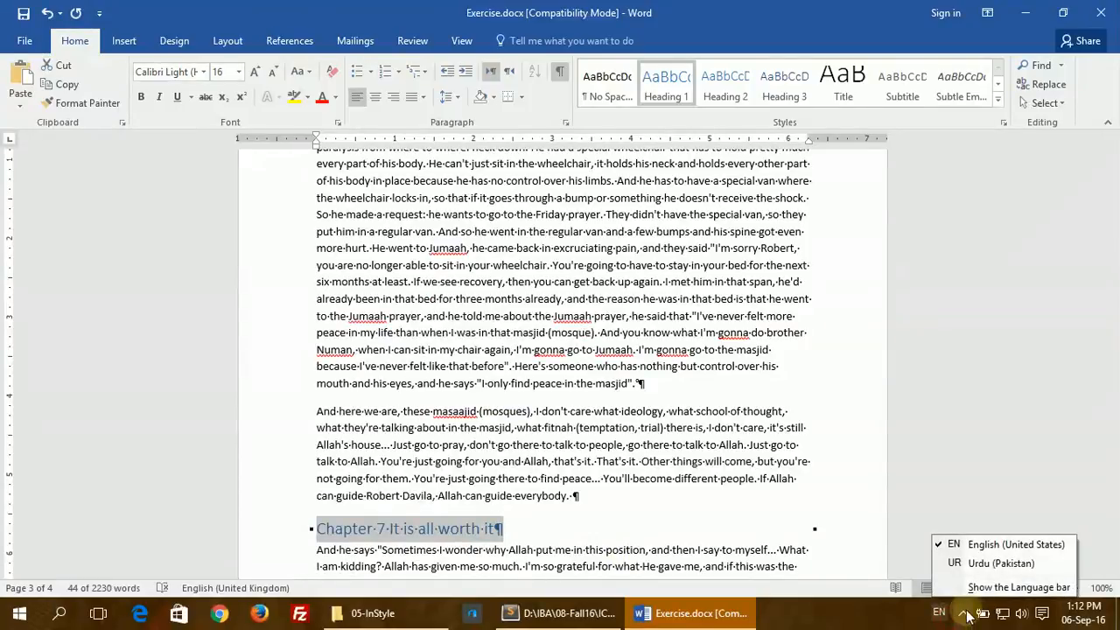
pyautogui.click(962, 614)
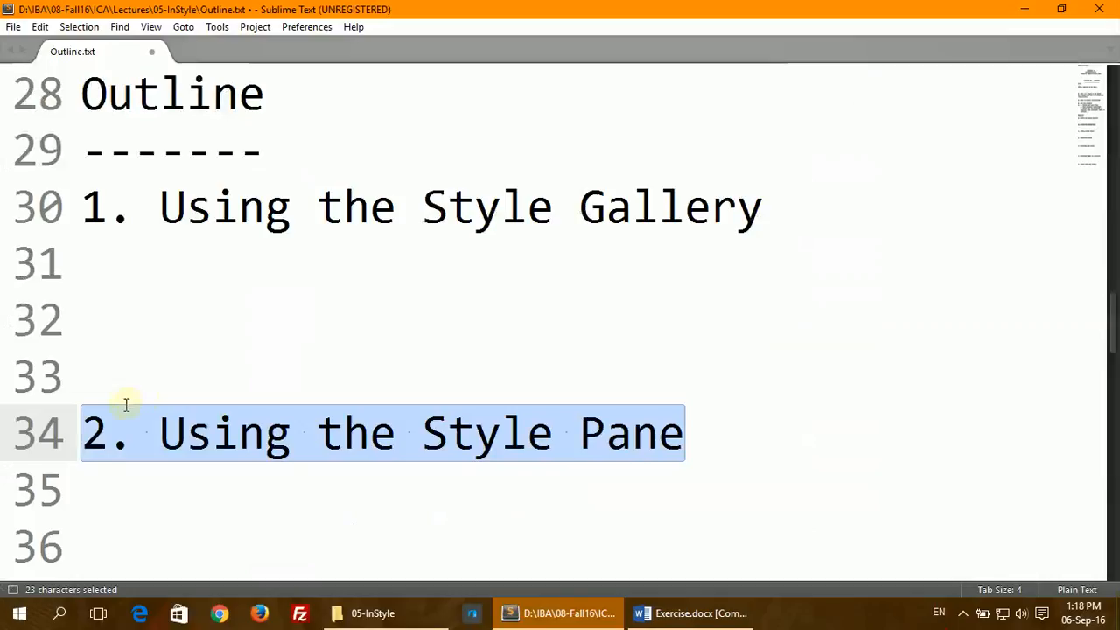
# - Highlight the line "2. Using the Style Pane" in Outline.txt
pyautogui.click(85, 433)
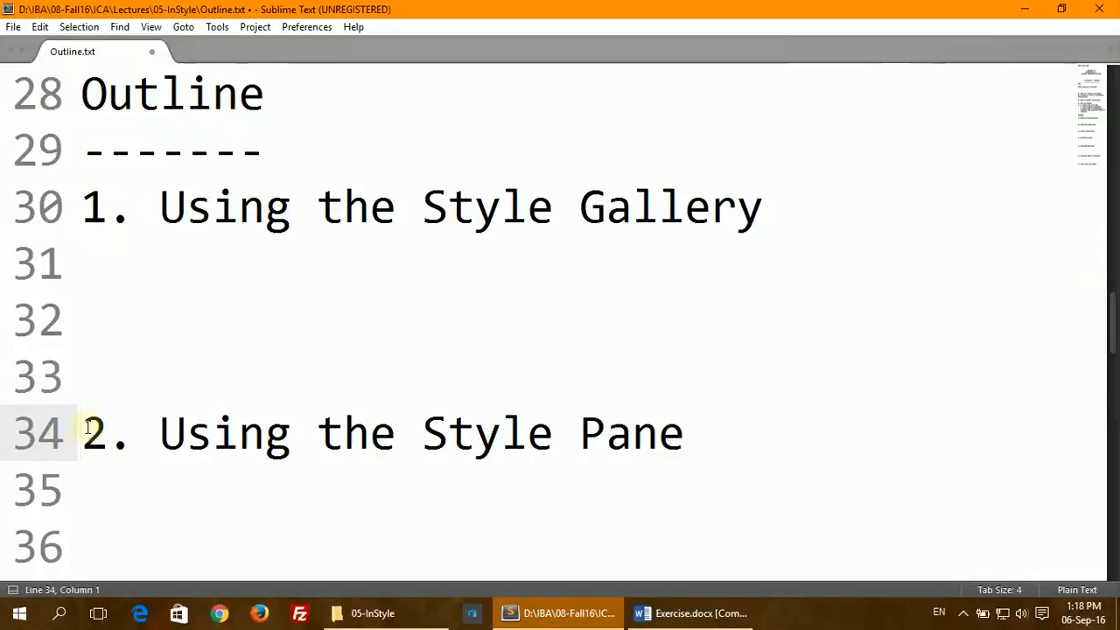
pyautogui.moveTo(87, 426); pyautogui.dragTo(730, 411)
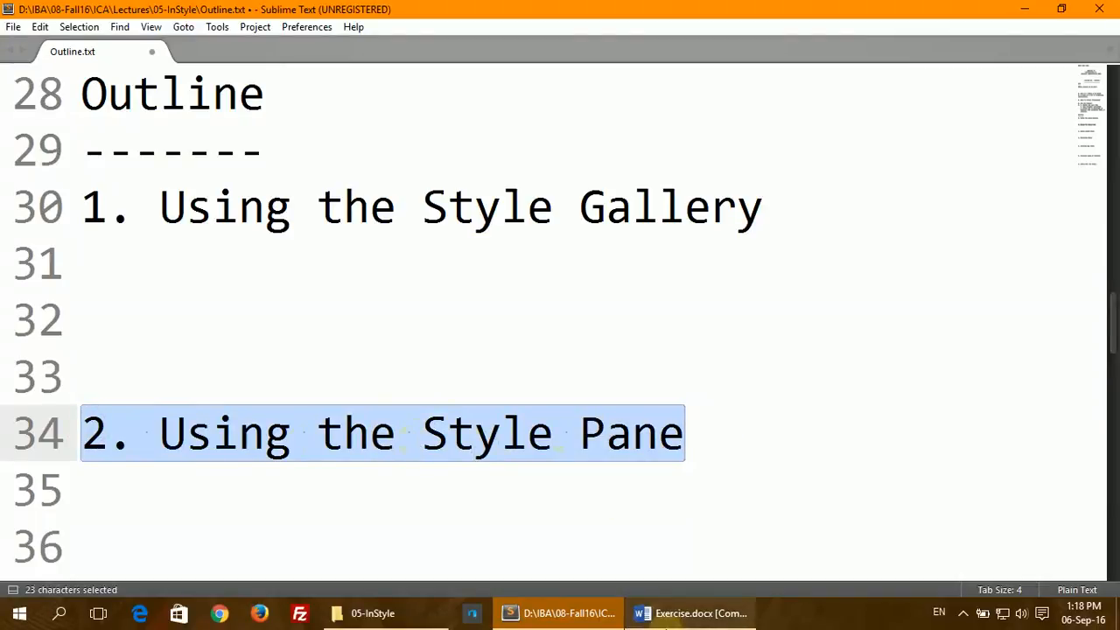
# - Switch to Exercise.docx in Word, open the Styles pane and view the full style gallery beside it
pyautogui.click(666, 623)
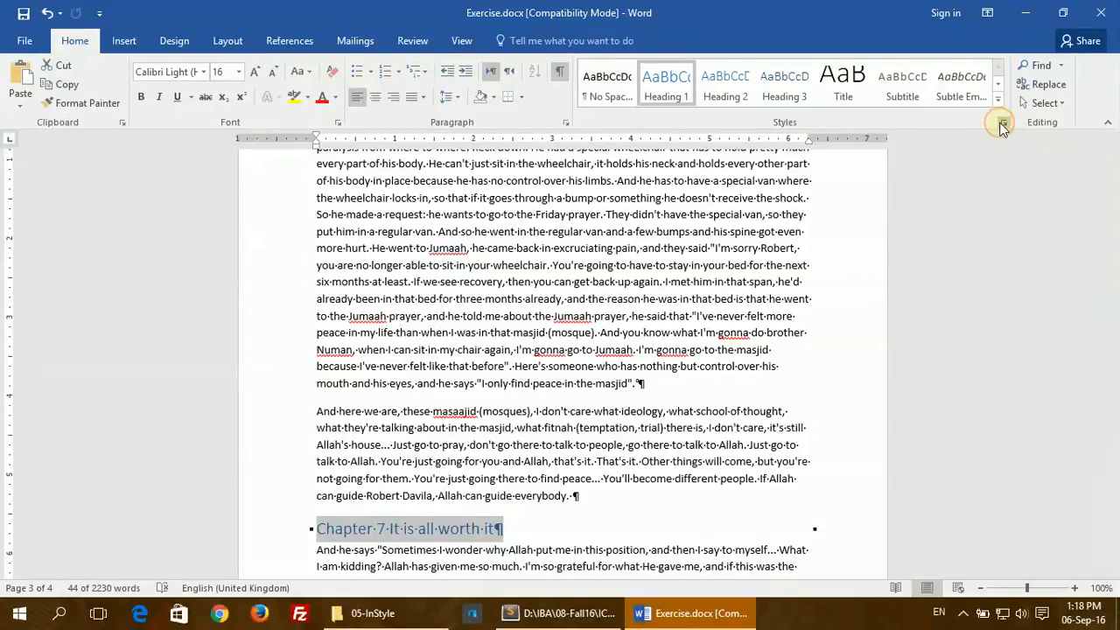
pyautogui.moveTo(973, 170); pyautogui.dragTo(989, 166)
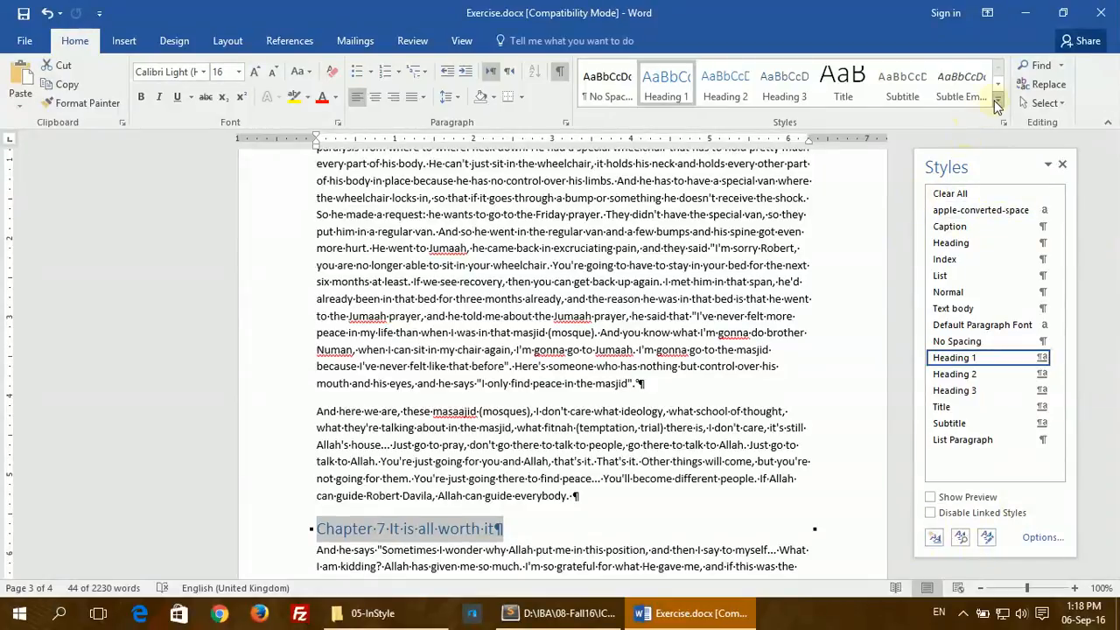
pyautogui.click(997, 103)
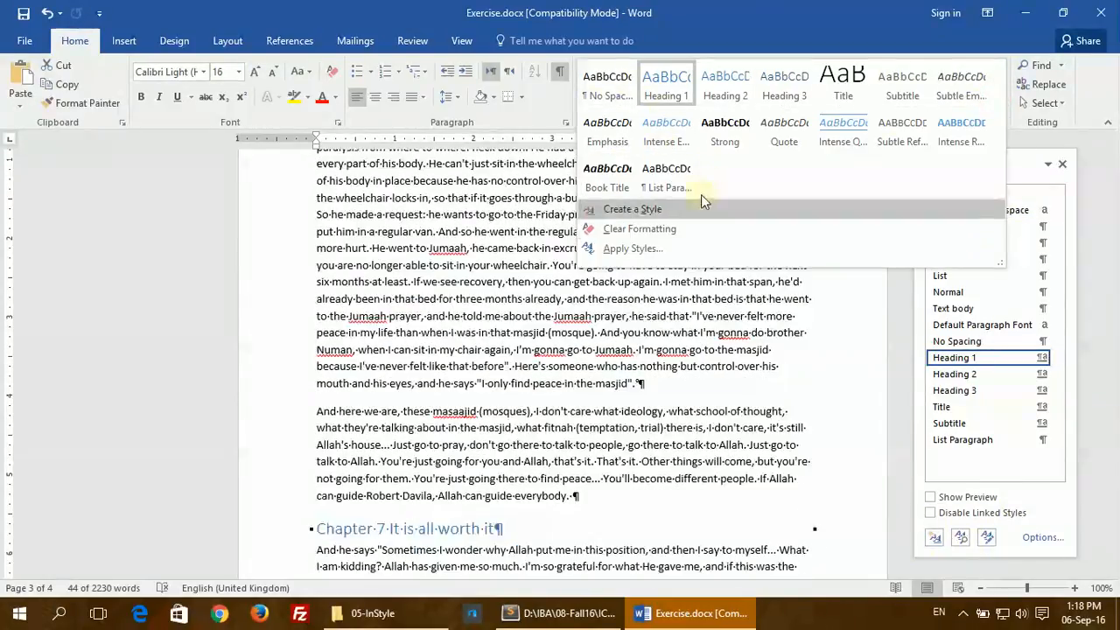
pyautogui.click(987, 469)
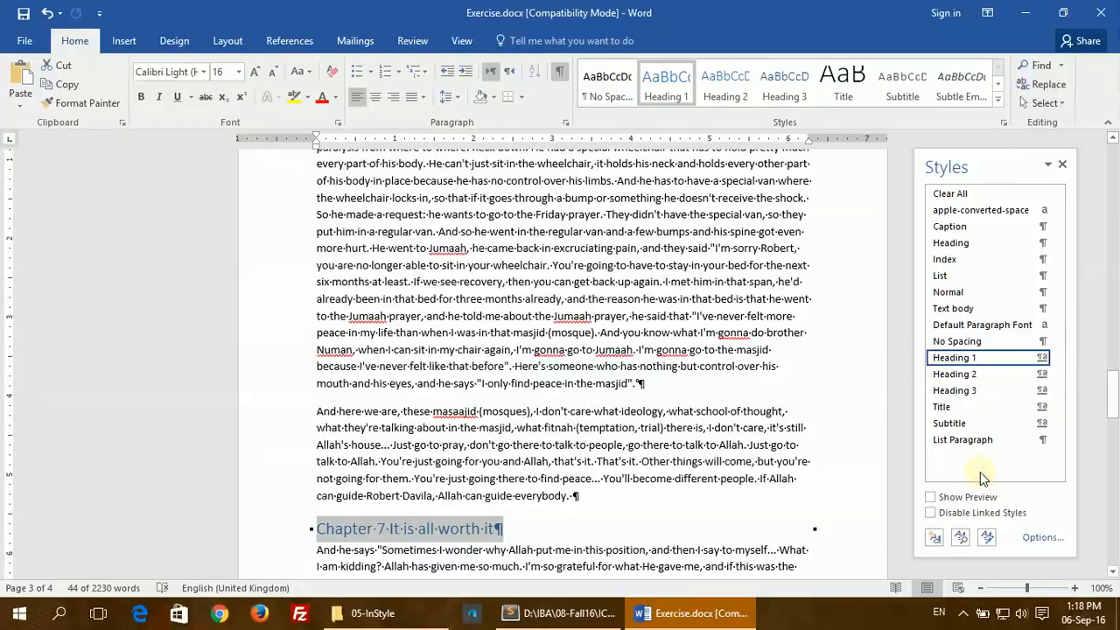
# - Set the Styles pane options to show All styles and look through the expanded list
pyautogui.click(1039, 537)
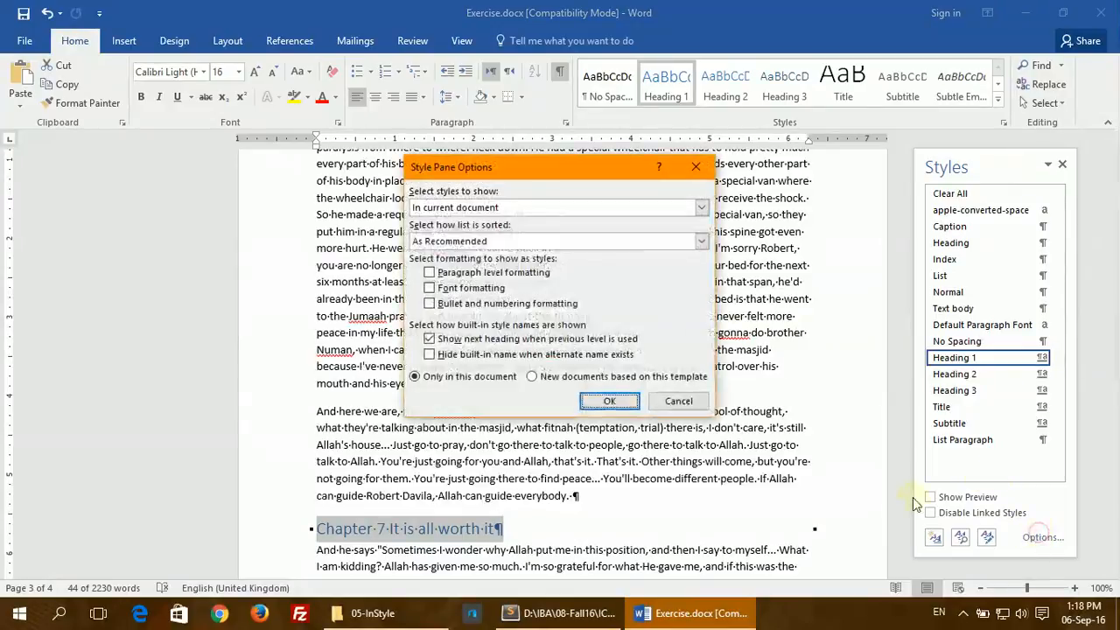
pyautogui.click(538, 205)
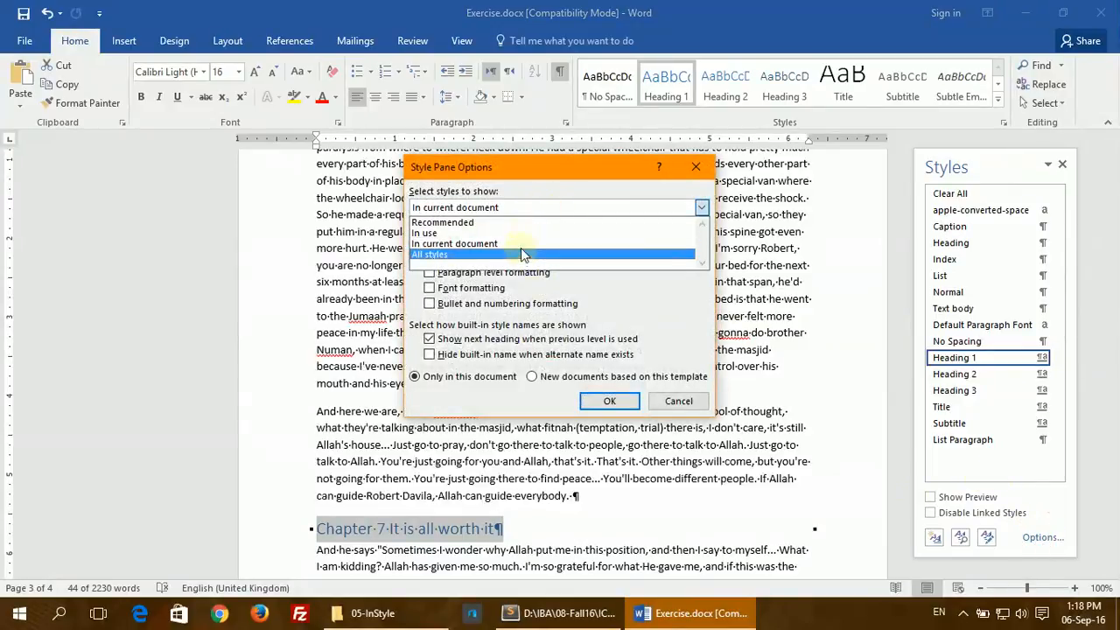
pyautogui.click(1047, 541)
pyautogui.click(429, 256)
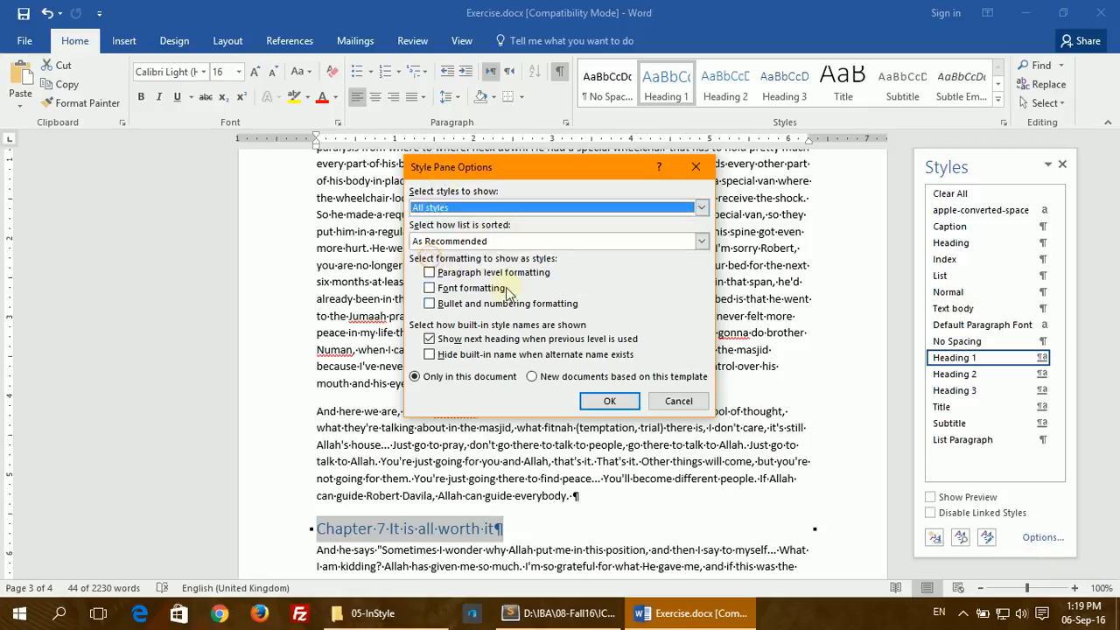
pyautogui.click(609, 401)
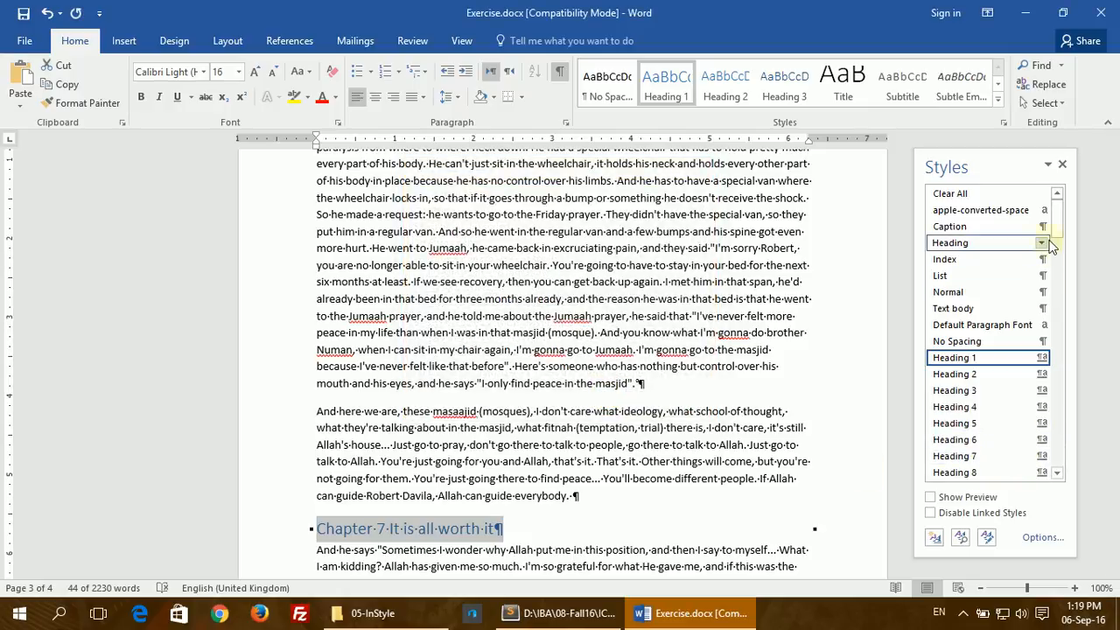
pyautogui.moveTo(1061, 210)
pyautogui.mouseDown()
pyautogui.moveTo(1076, 282)
pyautogui.moveTo(1060, 451)
pyautogui.moveTo(1040, 213)
pyautogui.mouseUp()
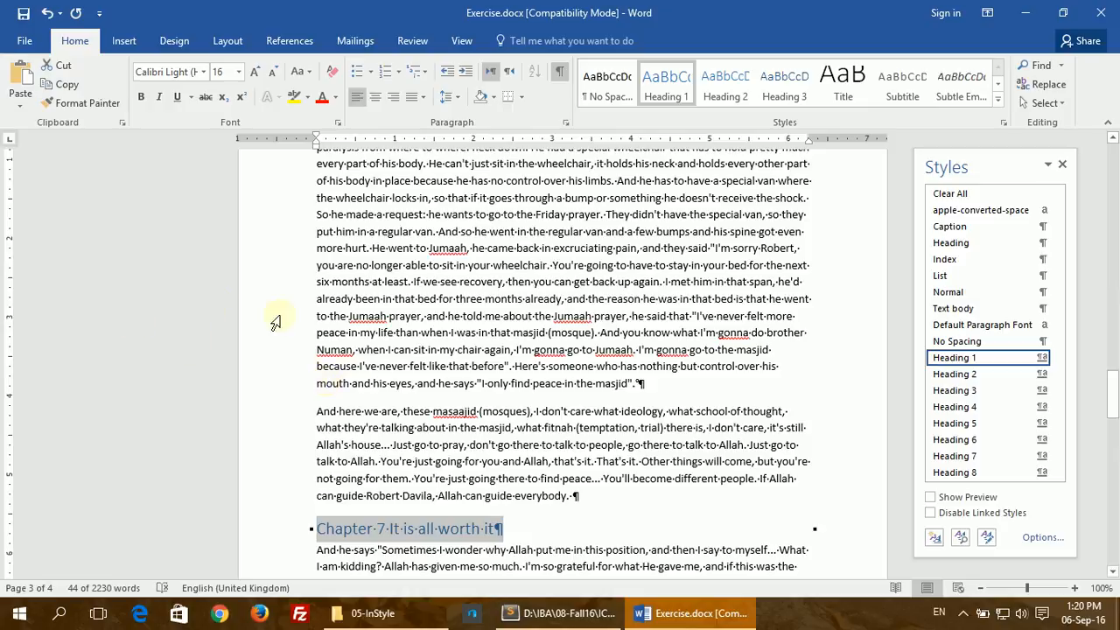
# - Apply Heading 1 from the Styles pane to the first body paragraph under the Chapter 6 heading without selecting its text
pyautogui.click(516, 250)
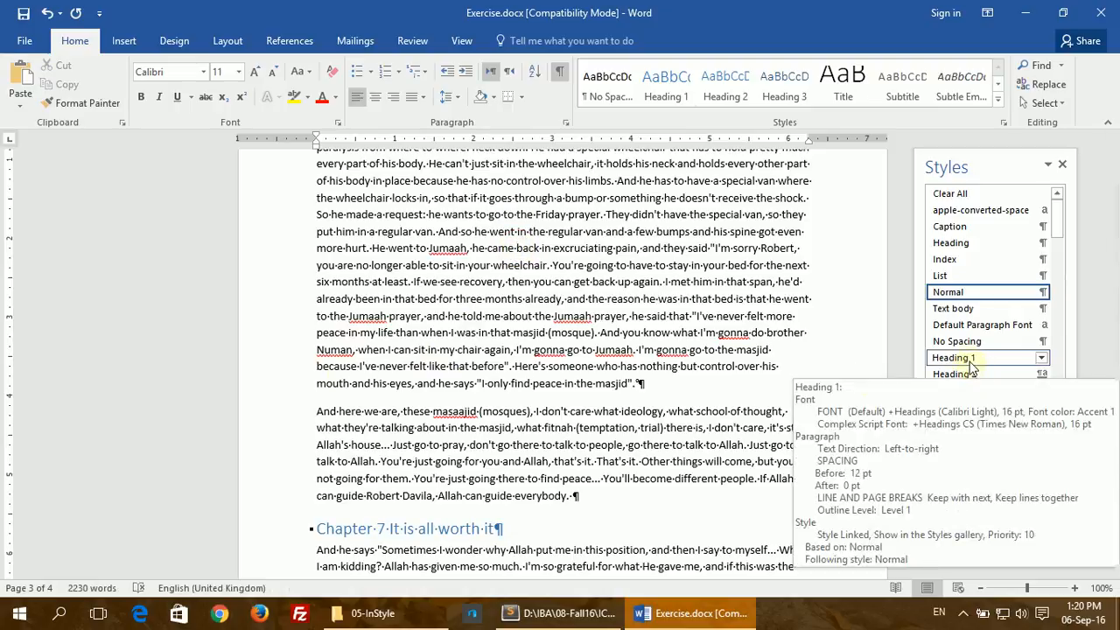
pyautogui.scroll(2, 200, 331)
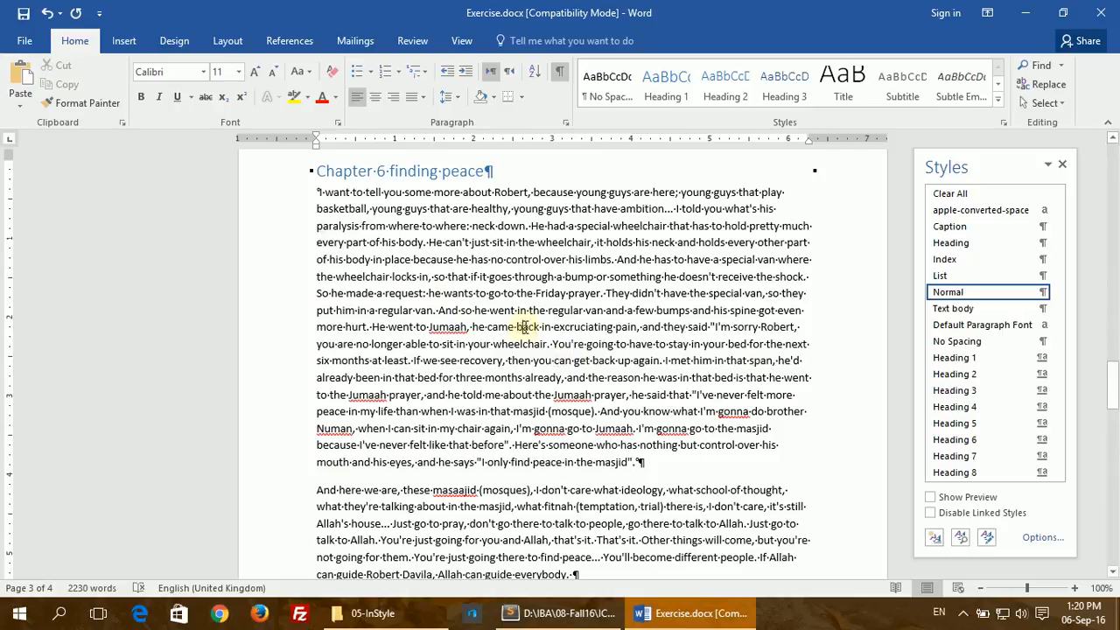
pyautogui.click(975, 359)
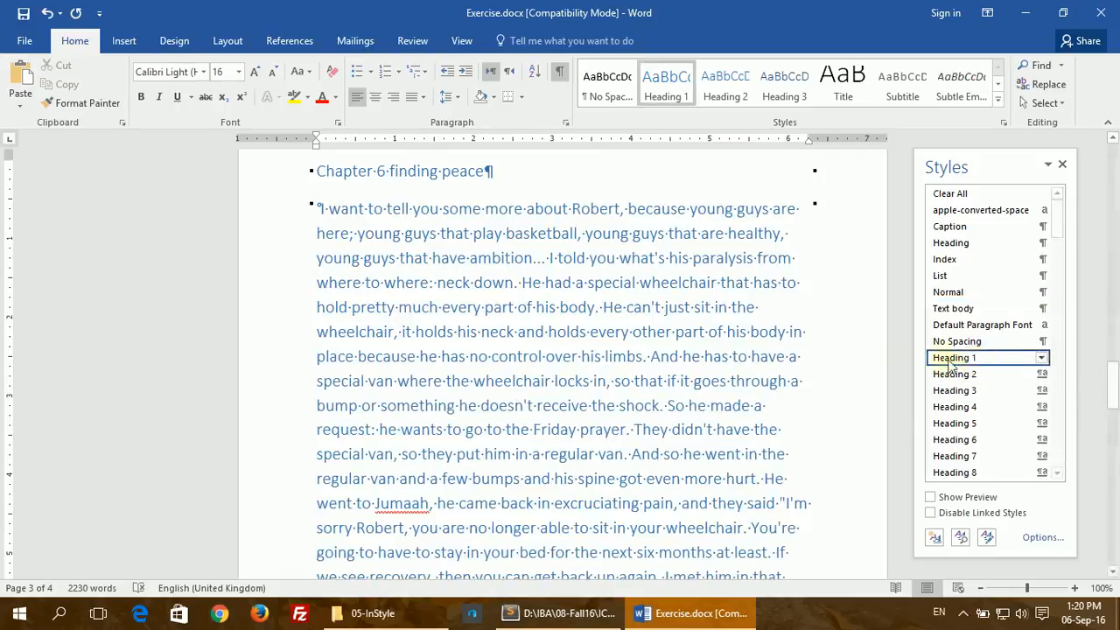
pyautogui.scroll(-2, 431, 317)
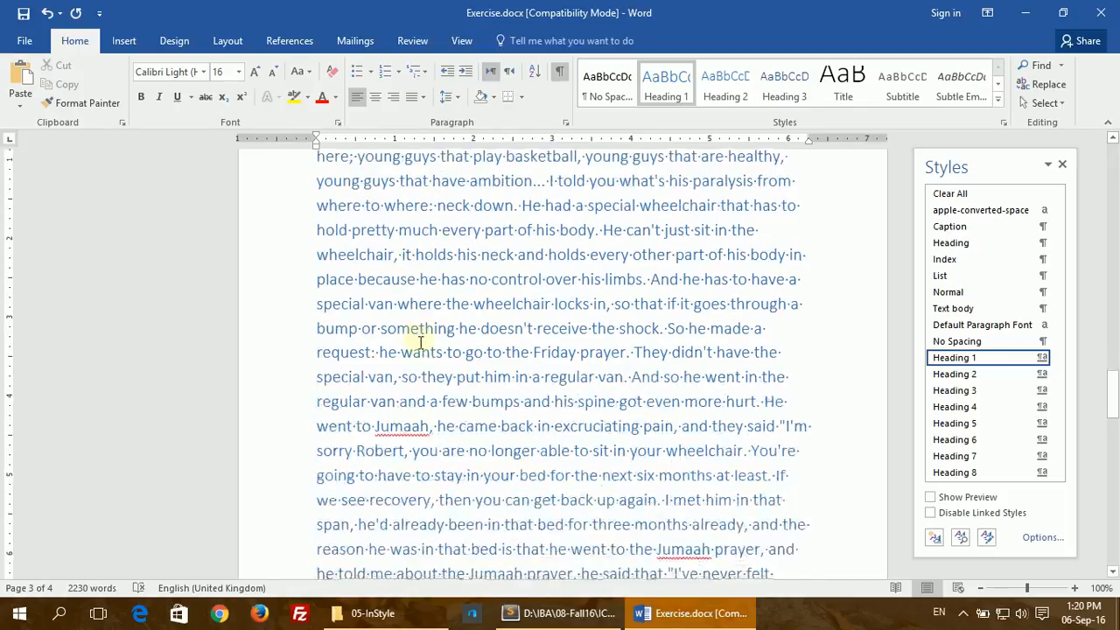
# - Undo the Heading 1 style applied to the whole body paragraph under the Chapter 6 heading
pyautogui.scroll(1, 425, 350)
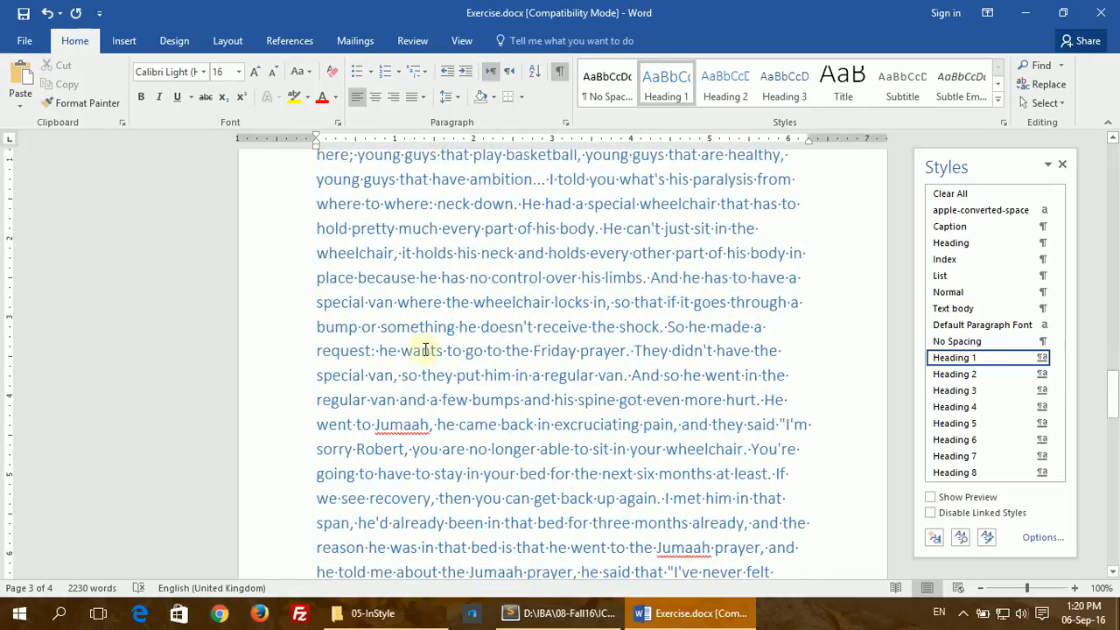
pyautogui.hotkey('ctrl', 'z')
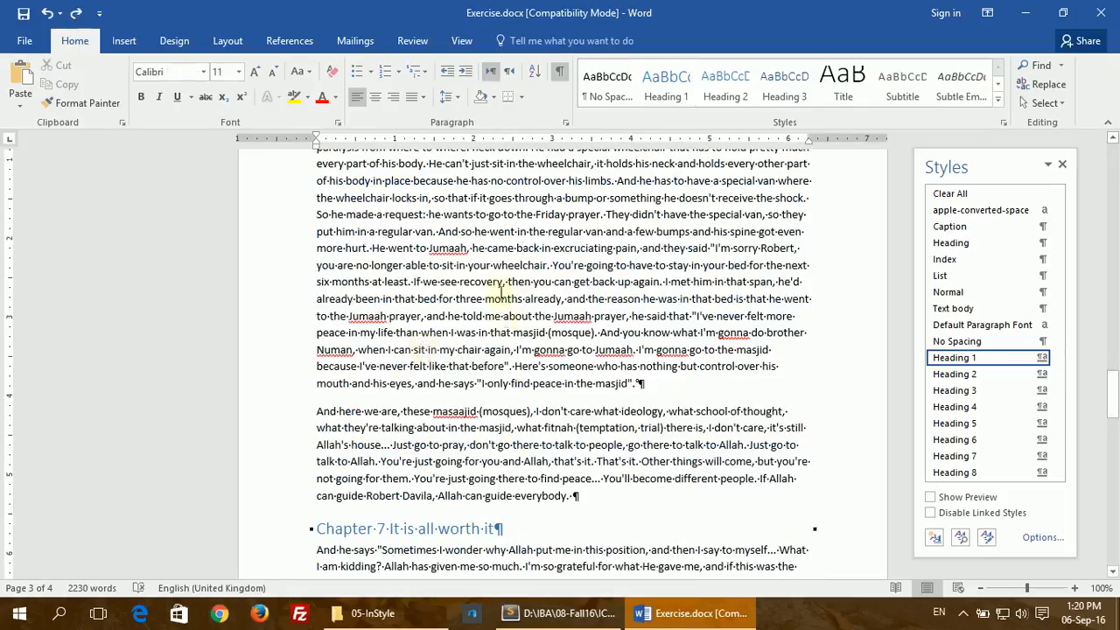
# - Apply Heading 1 from the Styles pane to only the words "recovery, then you can get" and undo it
pyautogui.moveTo(458, 280); pyautogui.dragTo(591, 281)
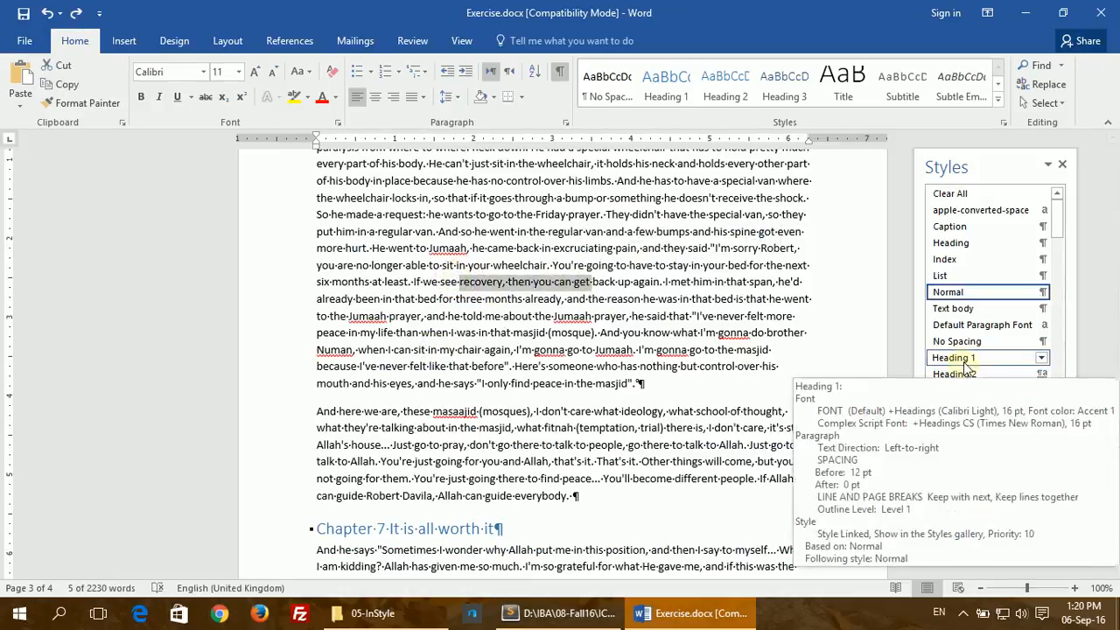
pyautogui.click(960, 358)
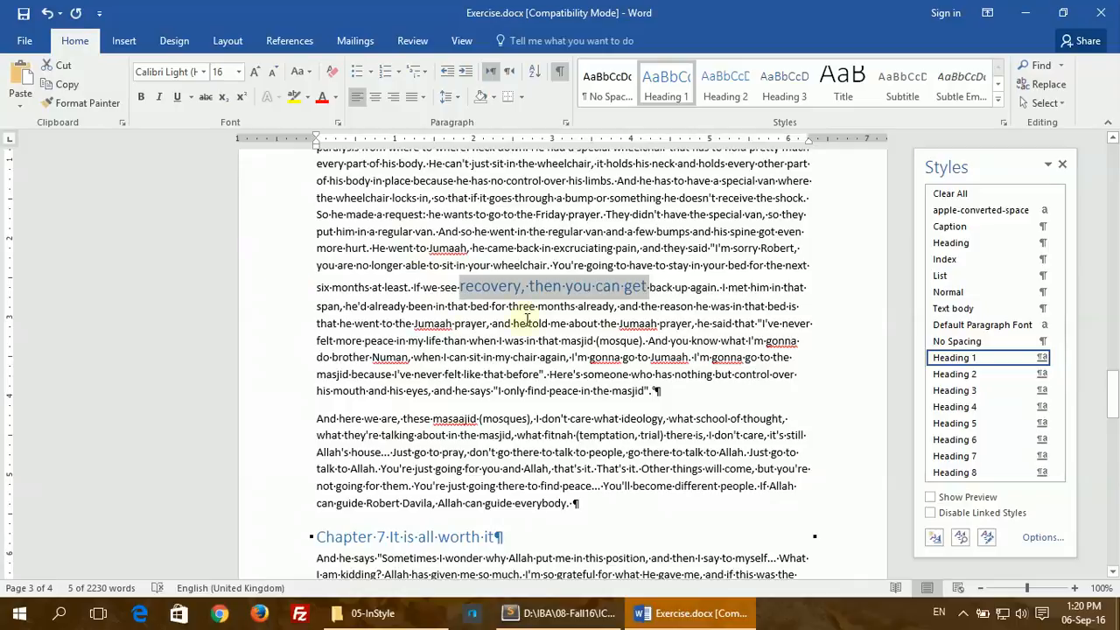
pyautogui.hotkey('ctrl', 'z')
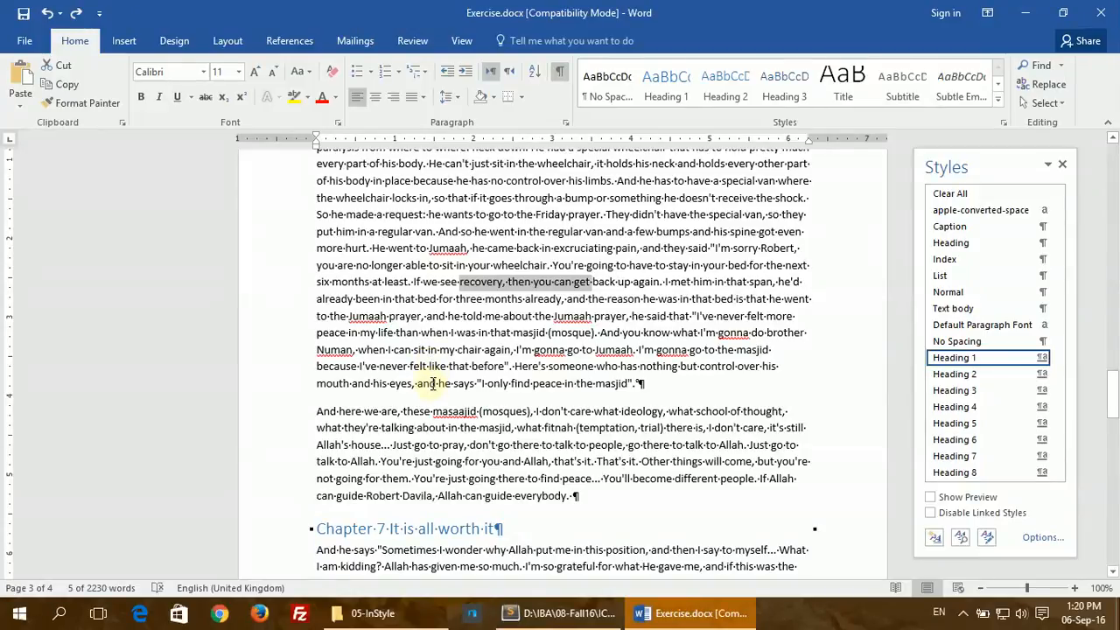
# - Switch to Outline.txt in Sublime Text and highlight the line "3. Using Linked Style"
pyautogui.scroll(-1, 350, 359)
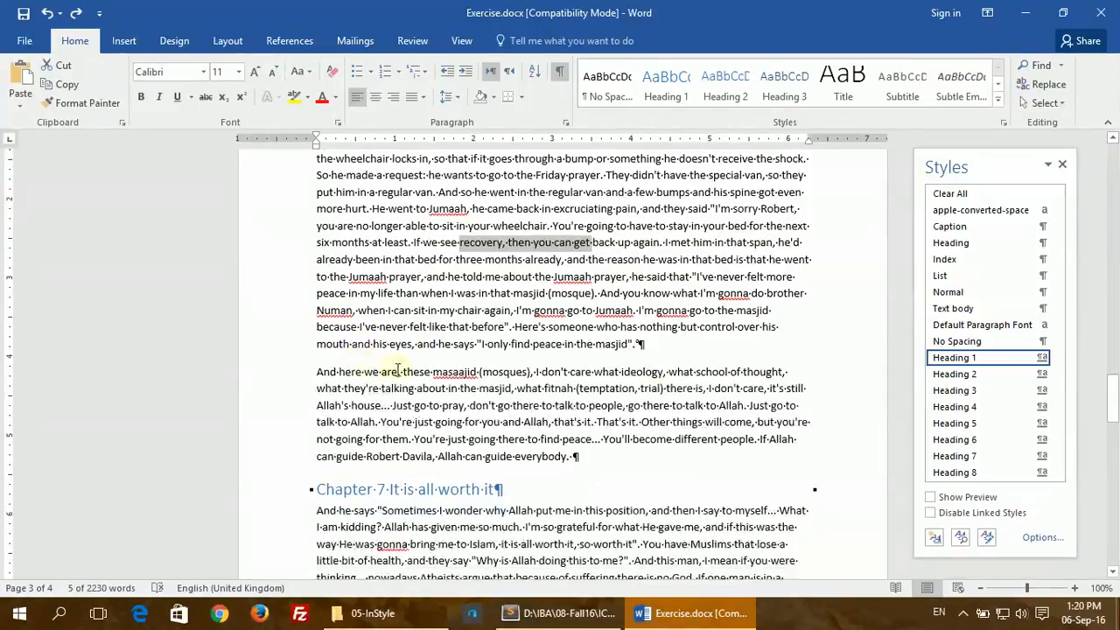
pyautogui.click(962, 613)
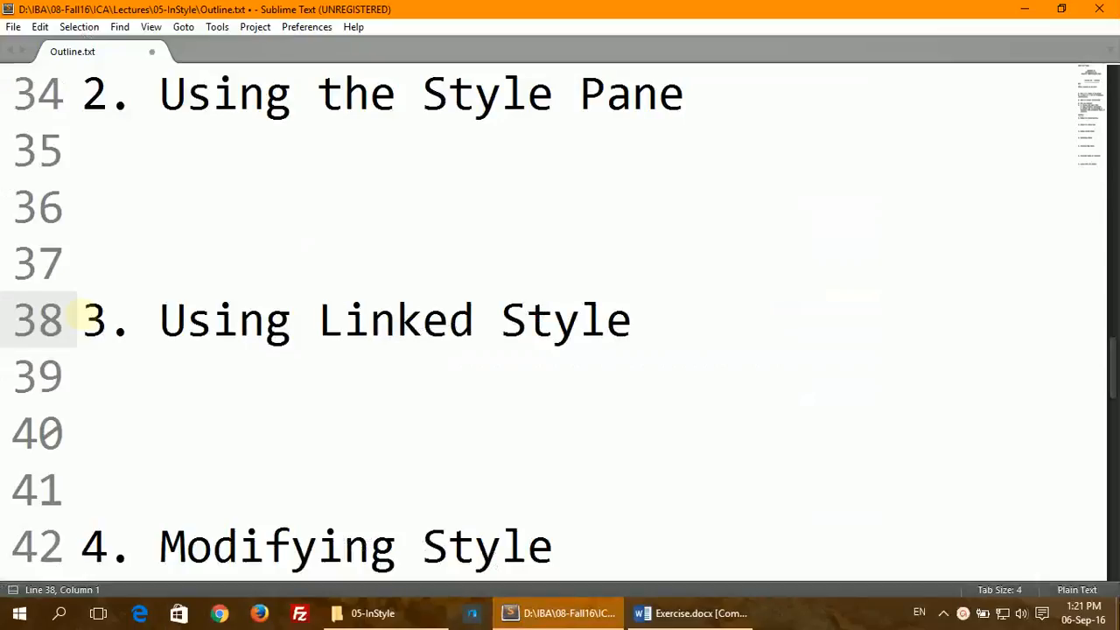
pyautogui.moveTo(80, 319); pyautogui.dragTo(649, 370)
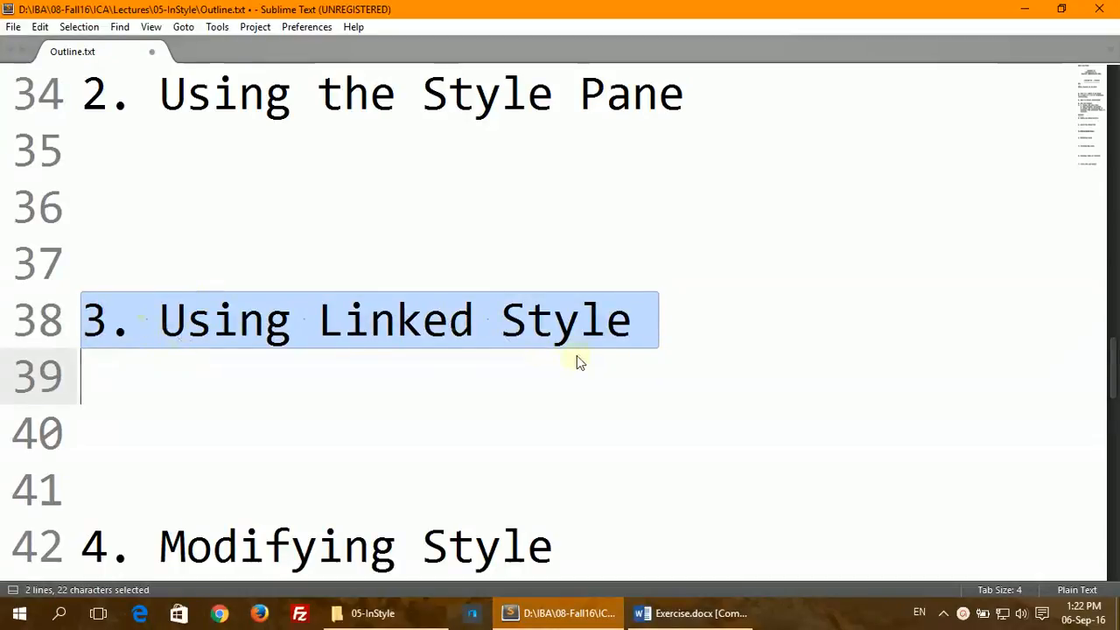
# - Switch to Exercise.docx in Word to inspect the heading styles in the Styles pane, and return to Outline.txt in Sublime Text
pyautogui.click(665, 612)
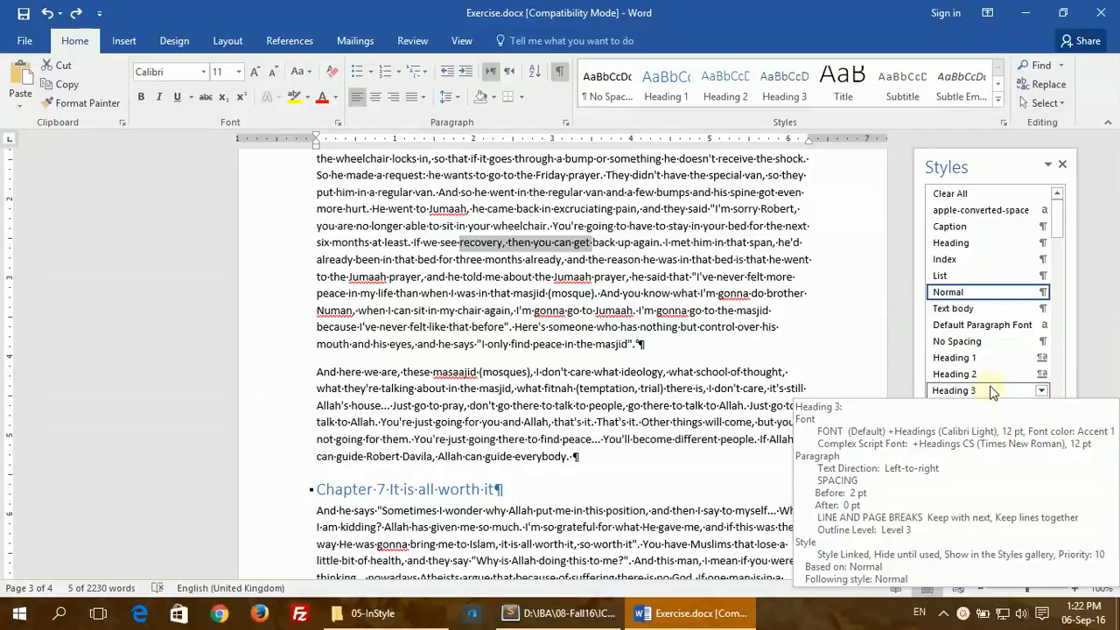
pyautogui.click(560, 612)
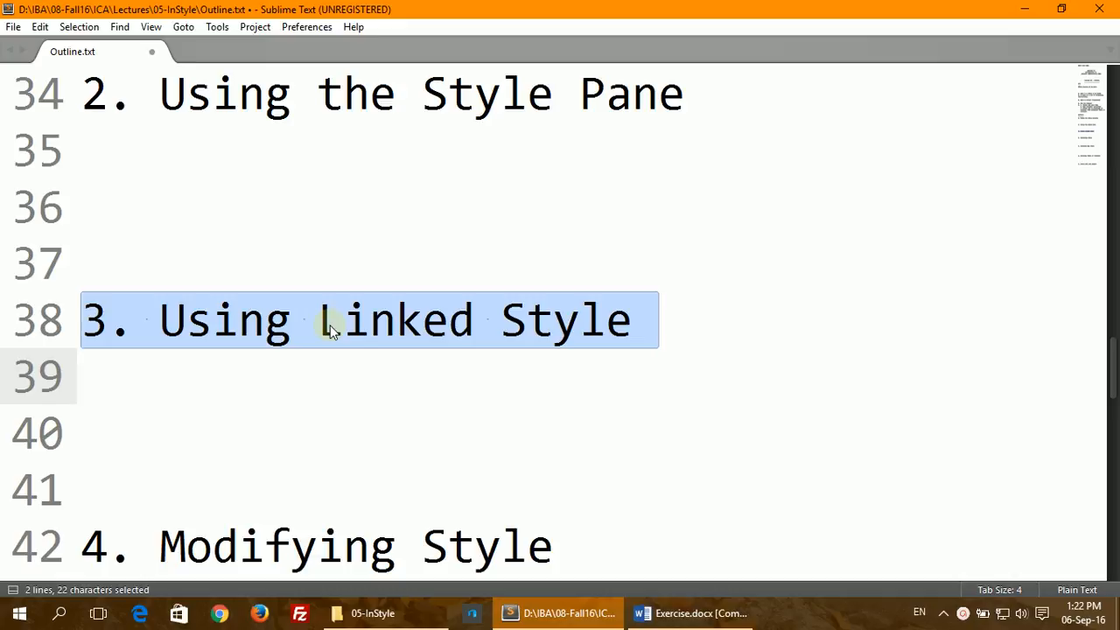
# - Switch to Exercise.docx in Word and apply Heading 2 to only "And here we are," in the paragraph above the Chapter 7 heading
pyautogui.moveTo(697, 618)
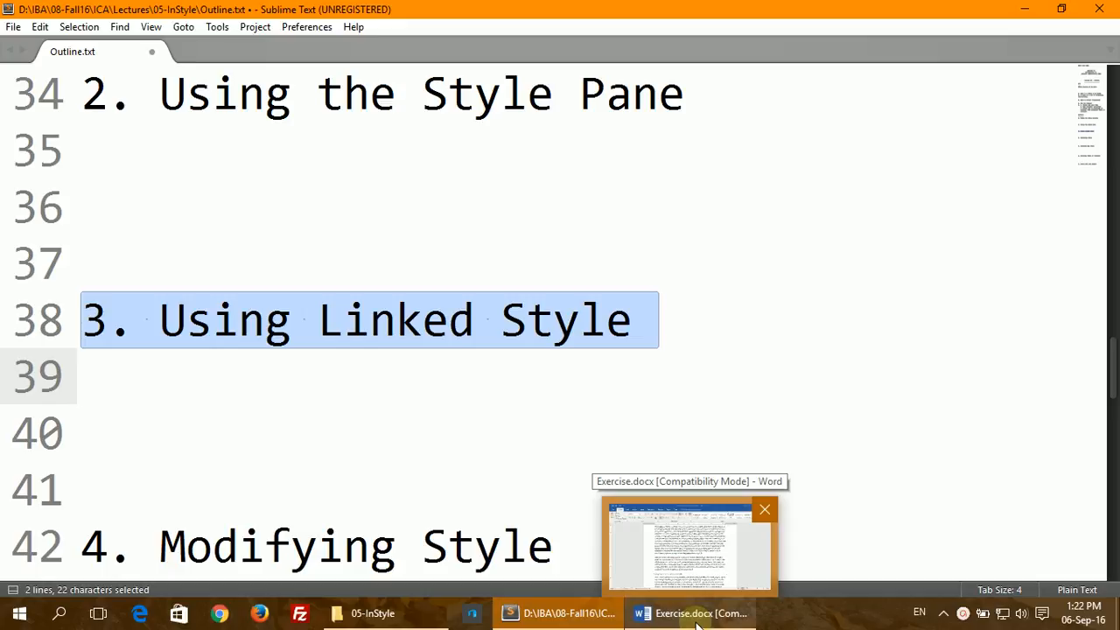
pyautogui.click(696, 619)
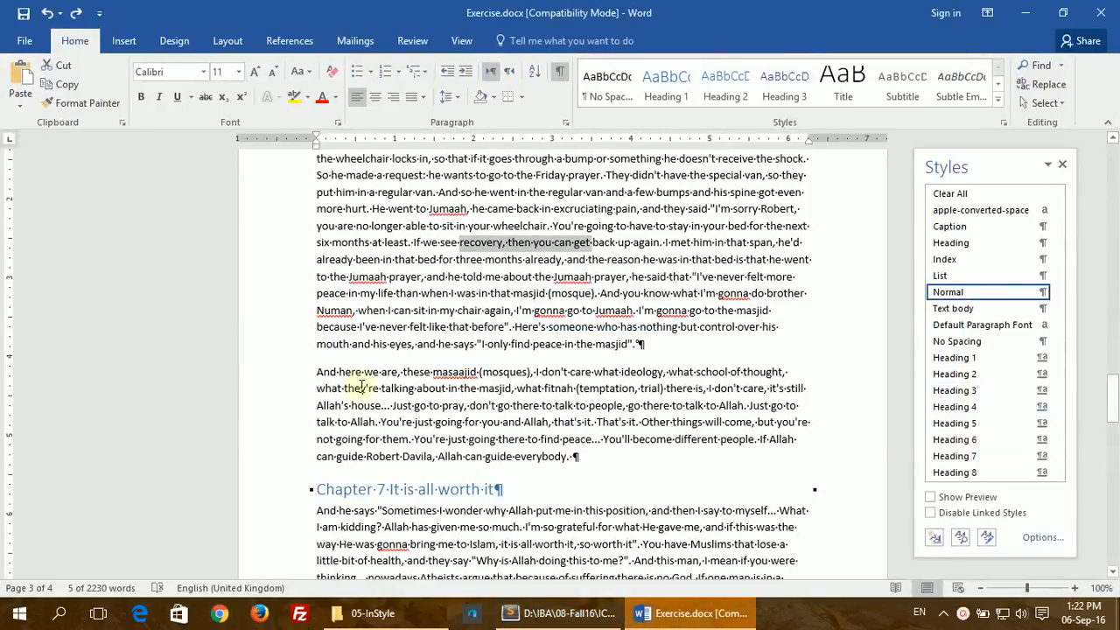
pyautogui.scroll(-2, 354, 381)
pyautogui.scroll(-15, 357, 382)
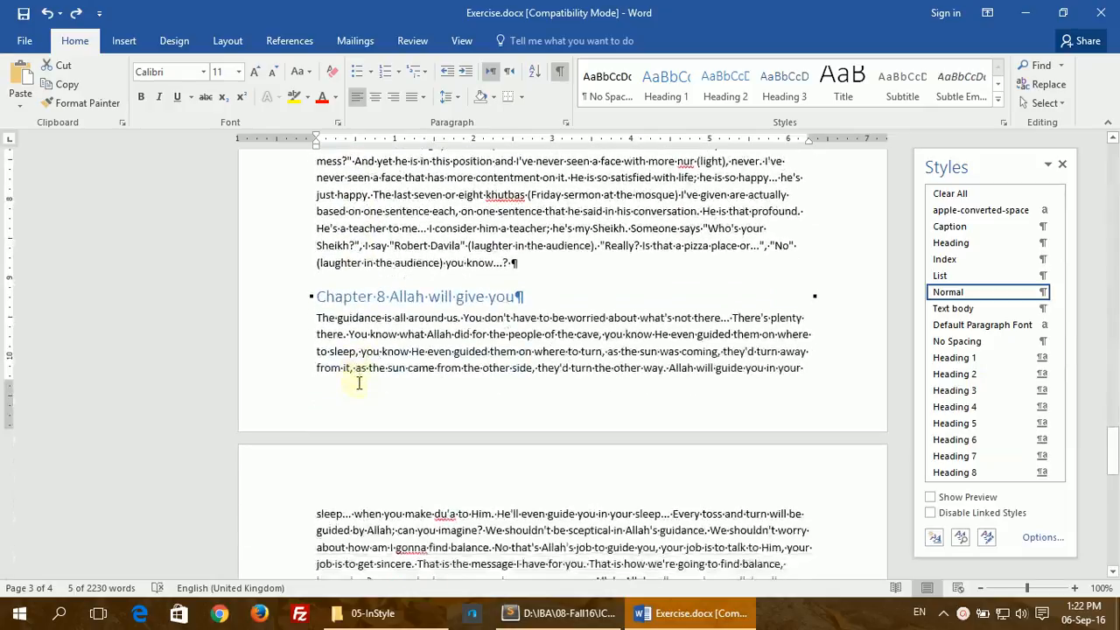
pyautogui.scroll(16, 358, 382)
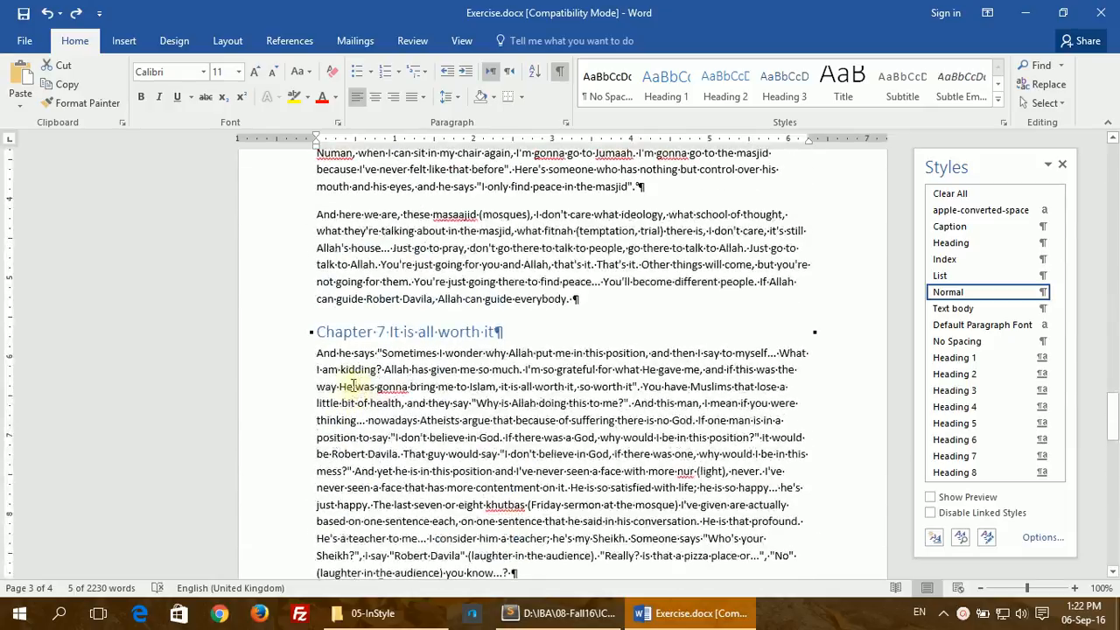
pyautogui.click(318, 357)
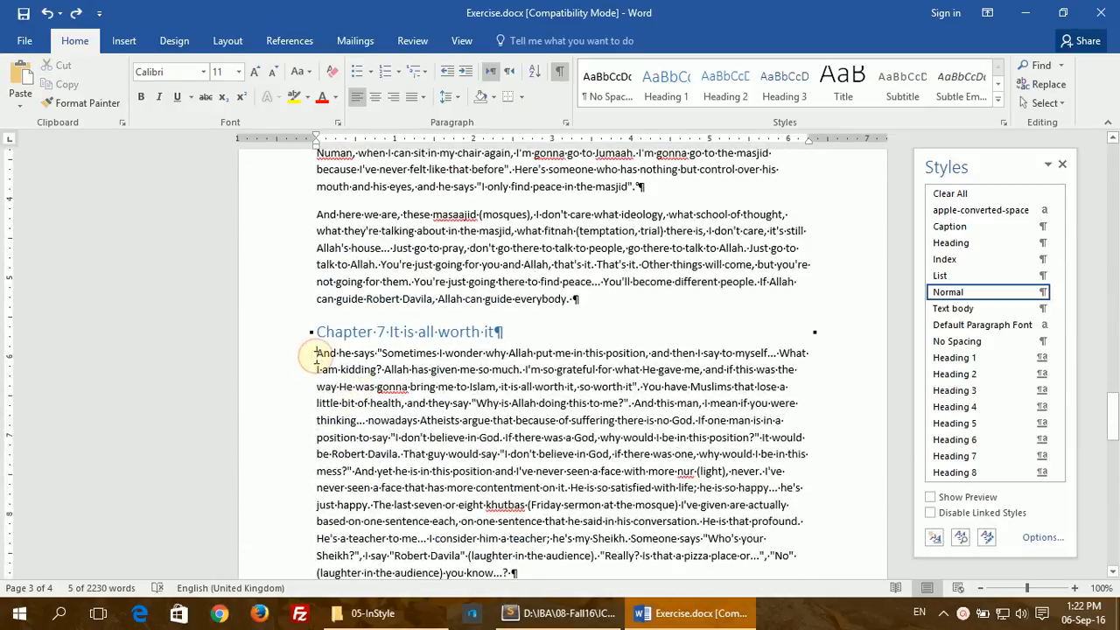
pyautogui.scroll(6, 322, 355)
pyautogui.scroll(-3, 321, 368)
pyautogui.doubleClick(317, 411)
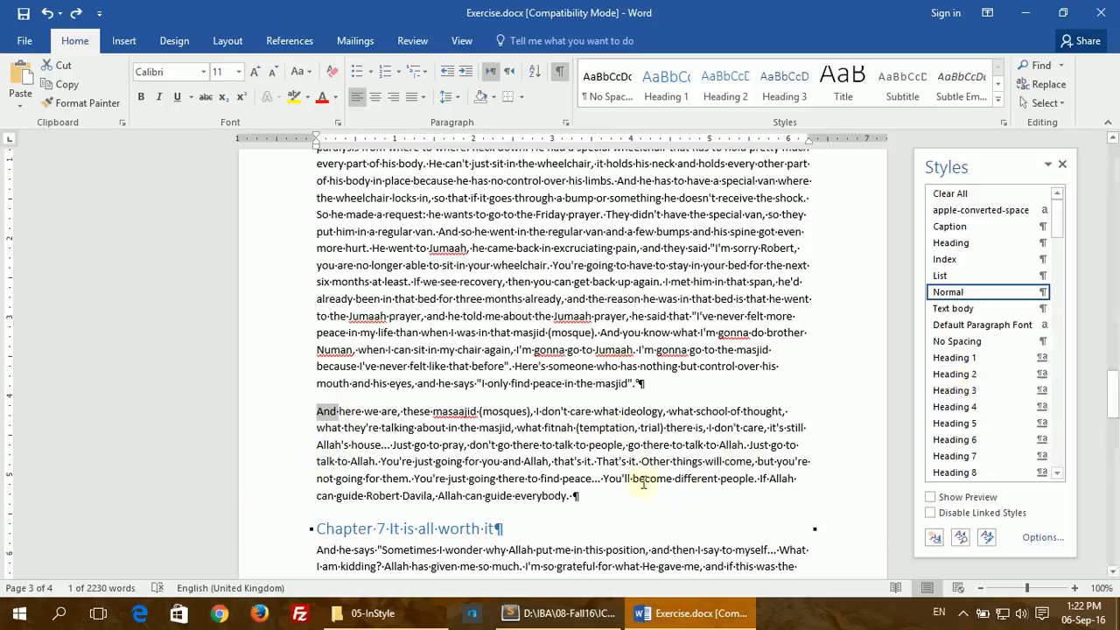
pyautogui.click(336, 418)
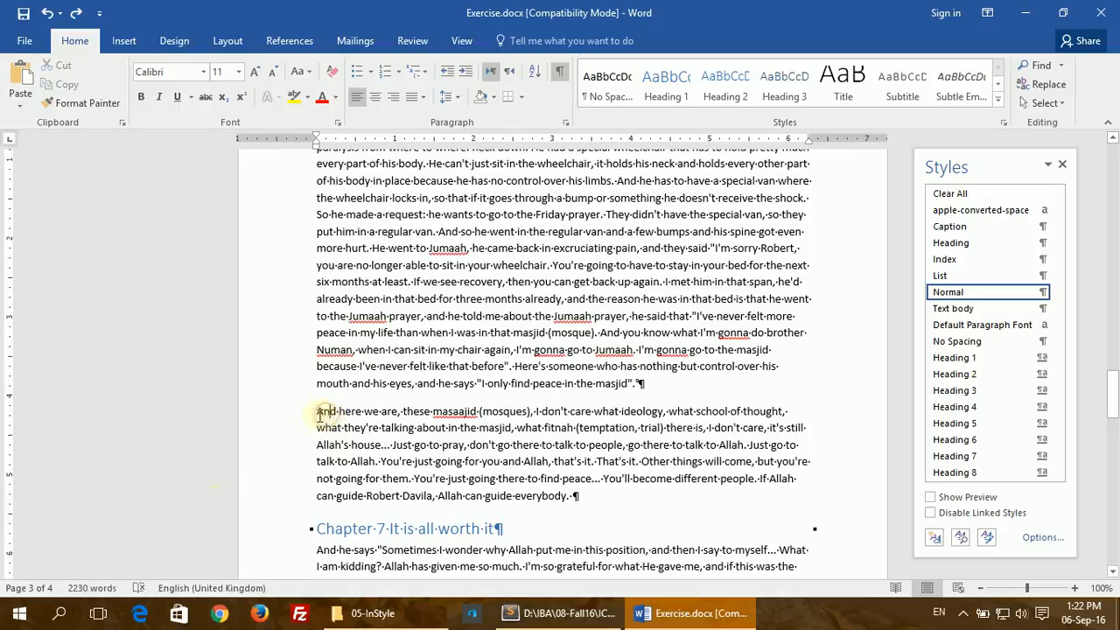
pyautogui.moveTo(312, 411); pyautogui.dragTo(402, 410)
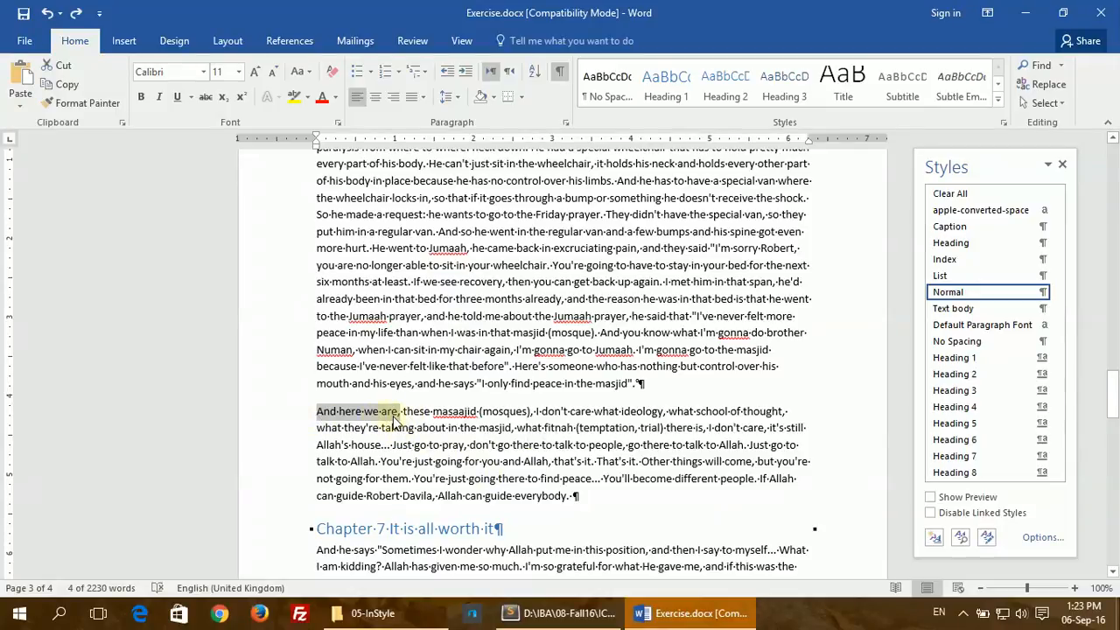
pyautogui.click(955, 374)
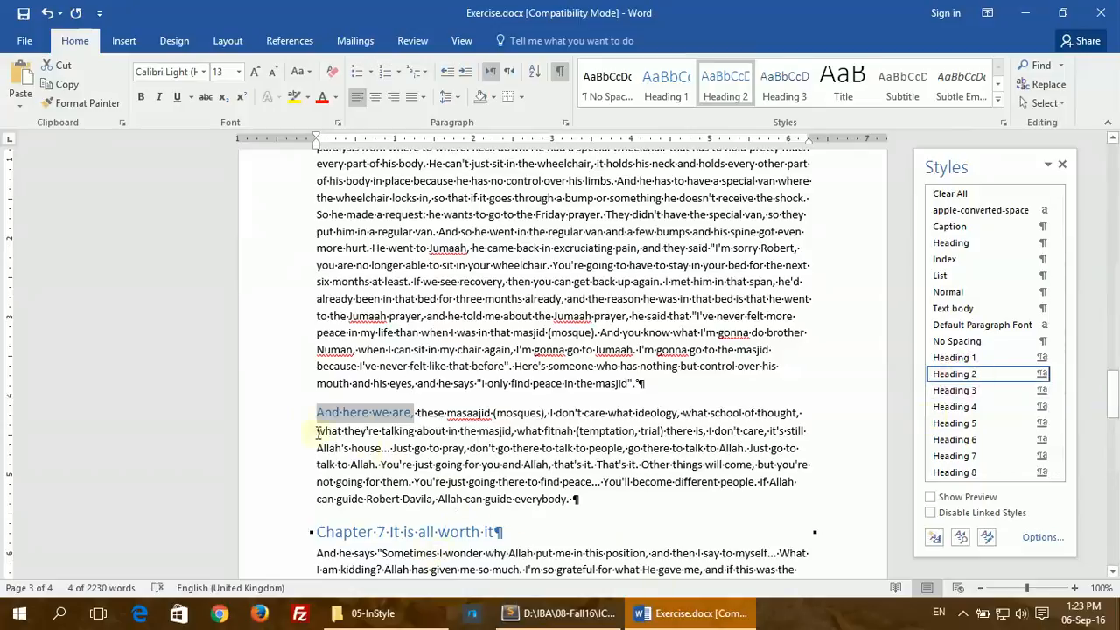
# - Select the Heading 2 words and the rest of their paragraph in turn to compare styles, and undo the Heading 2 formatting
pyautogui.moveTo(317, 413); pyautogui.dragTo(413, 413)
pyautogui.click(419, 411)
pyautogui.moveTo(418, 412); pyautogui.dragTo(579, 505)
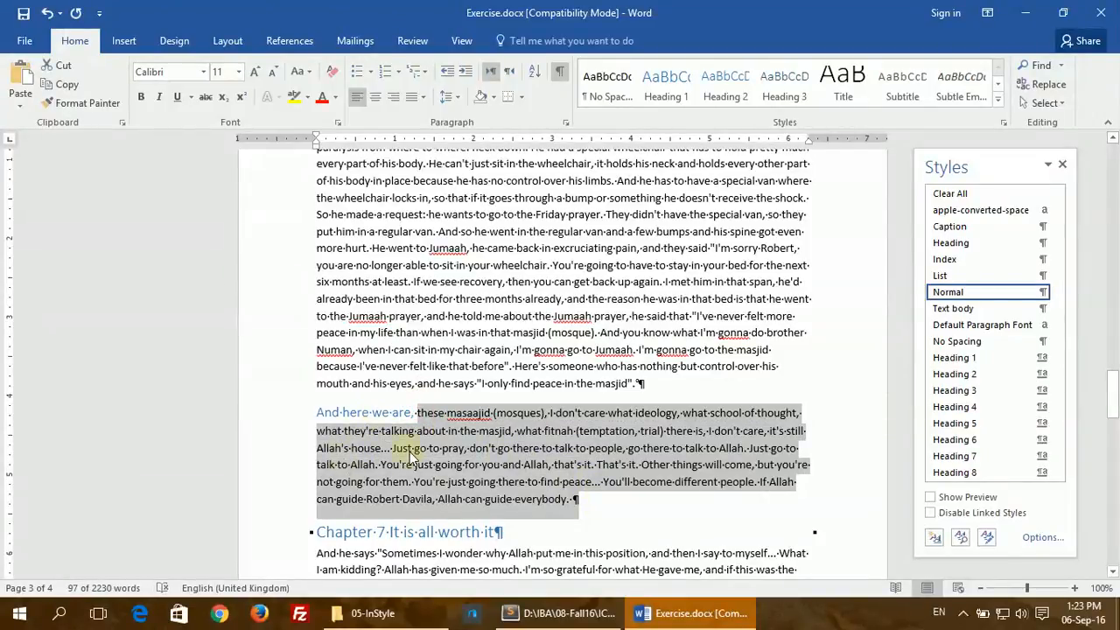
pyautogui.hotkey('ctrl', 'z')
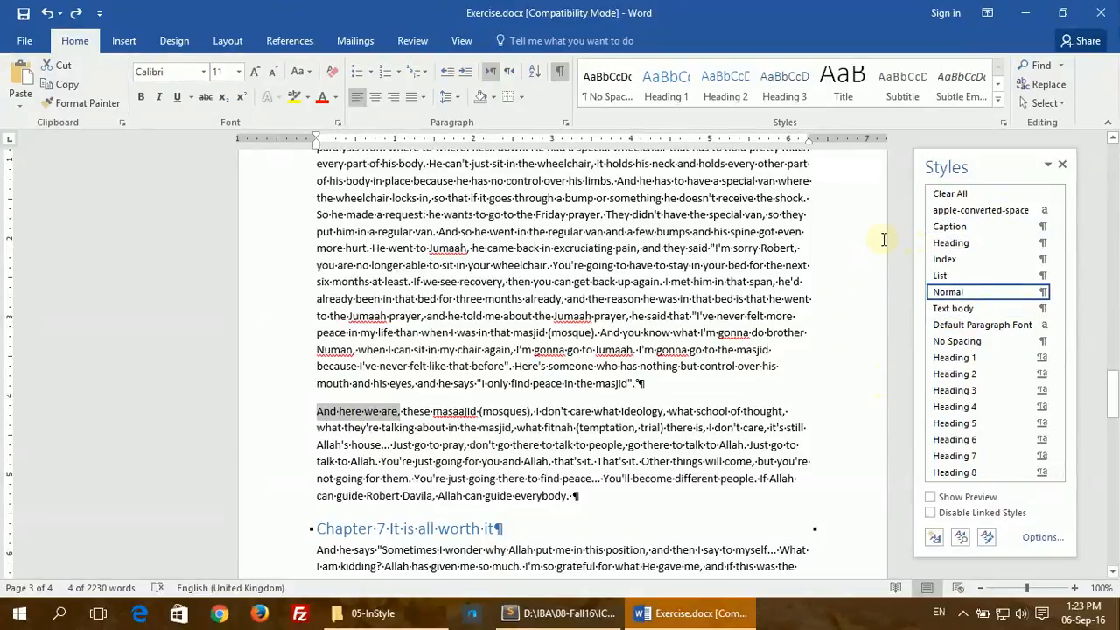
# - Apply the paragraph style Heading with only "And here we are," selected, and undo it
pyautogui.moveTo(993, 240)
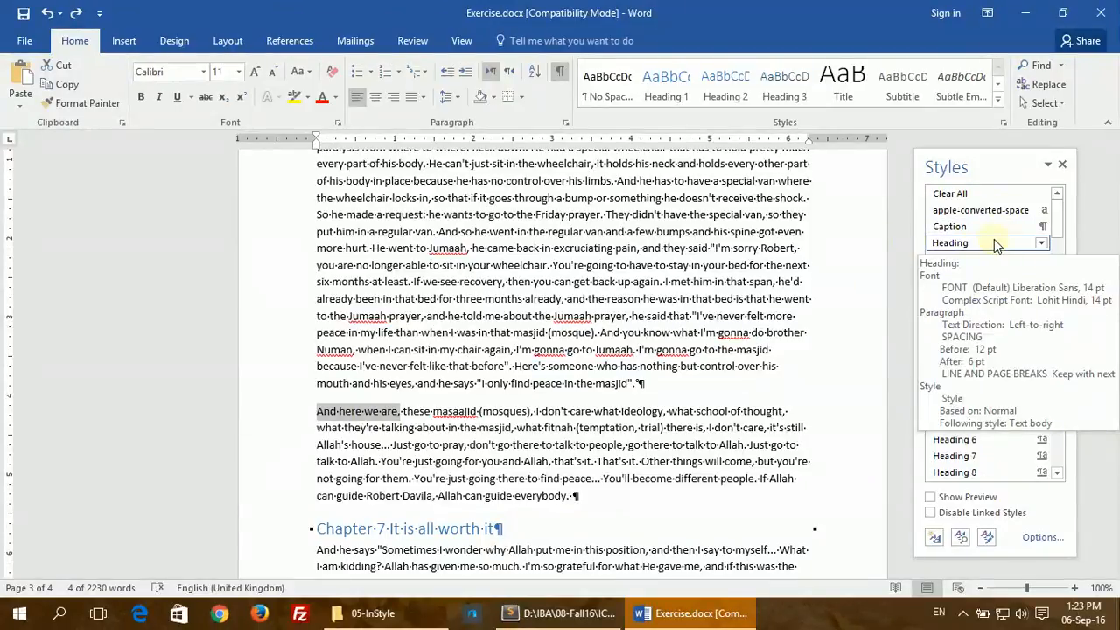
pyautogui.click(993, 243)
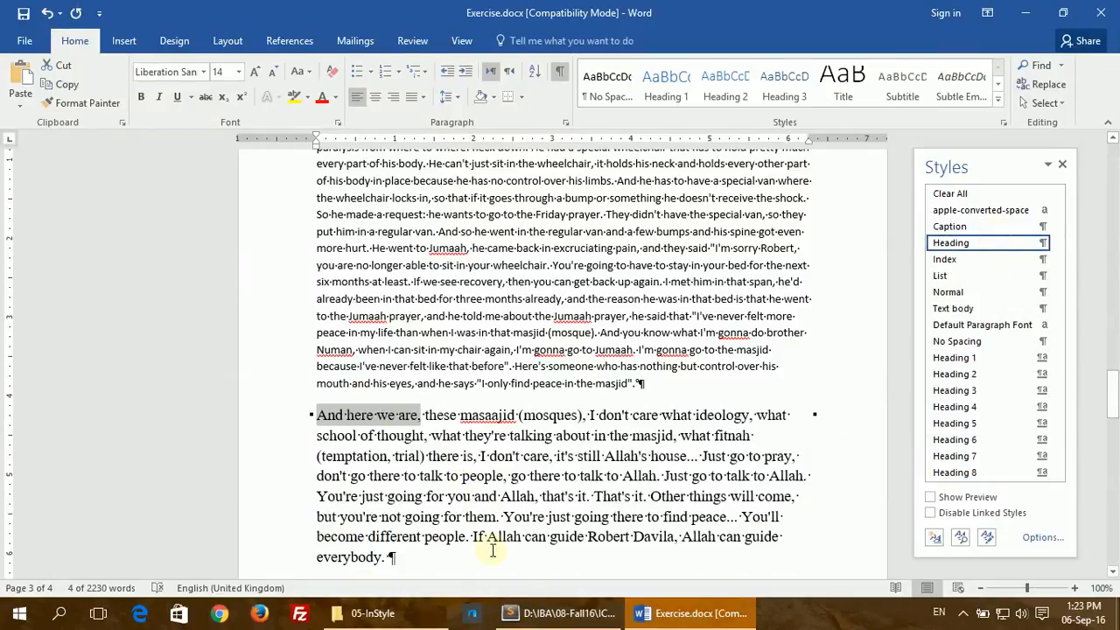
pyautogui.hotkey('ctrl', 'z')
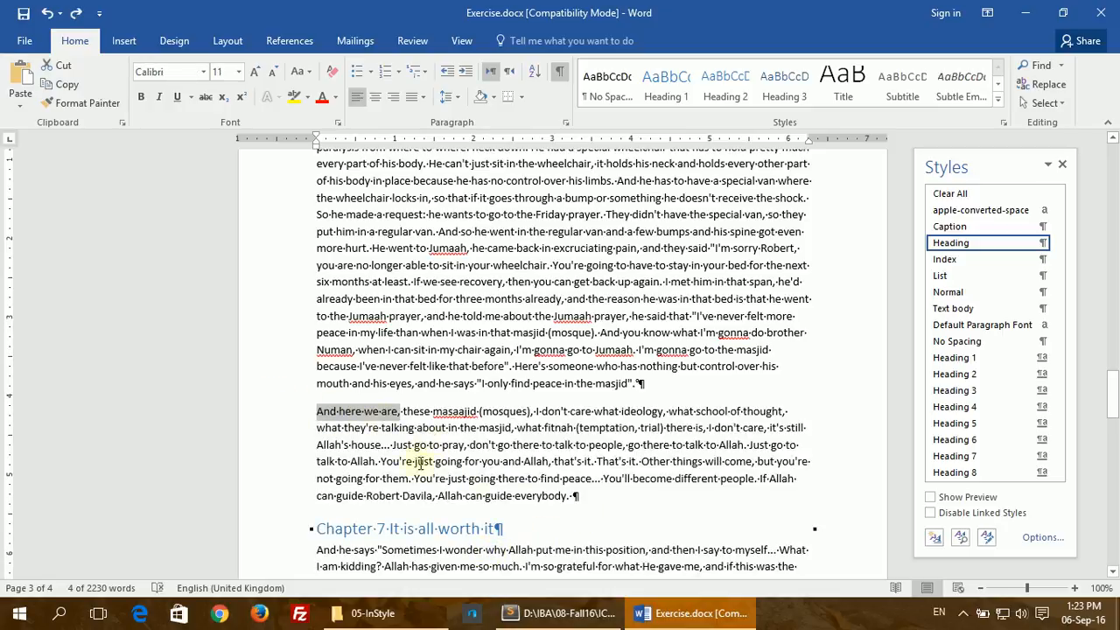
# - Switch to Outline.txt in Sublime Text and highlight the line "4. Modifying Style"
pyautogui.click(962, 613)
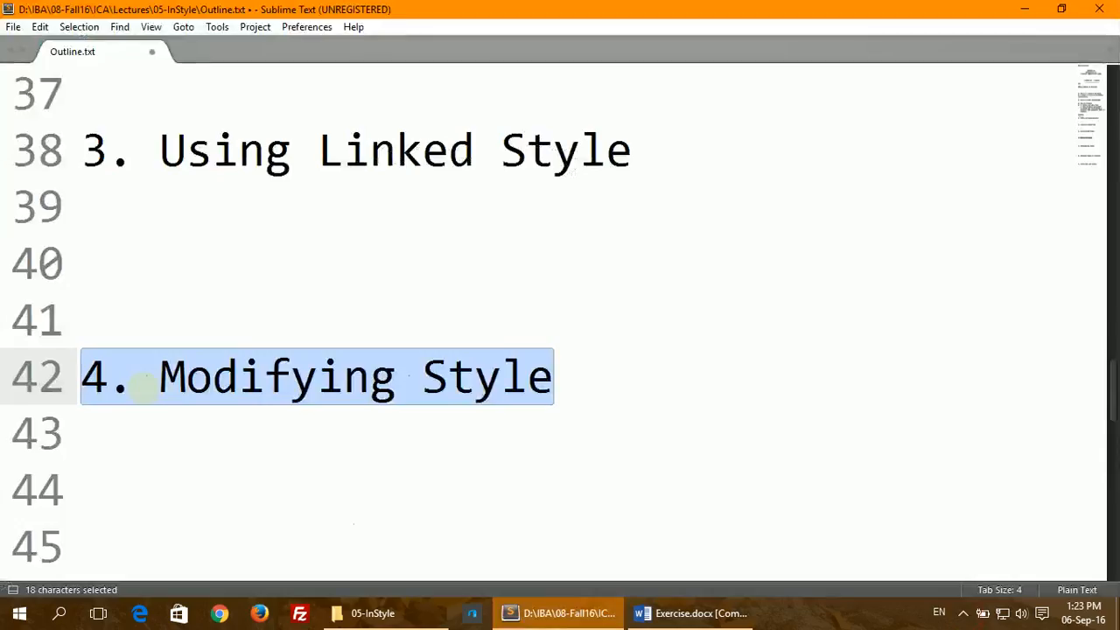
pyautogui.click(140, 381)
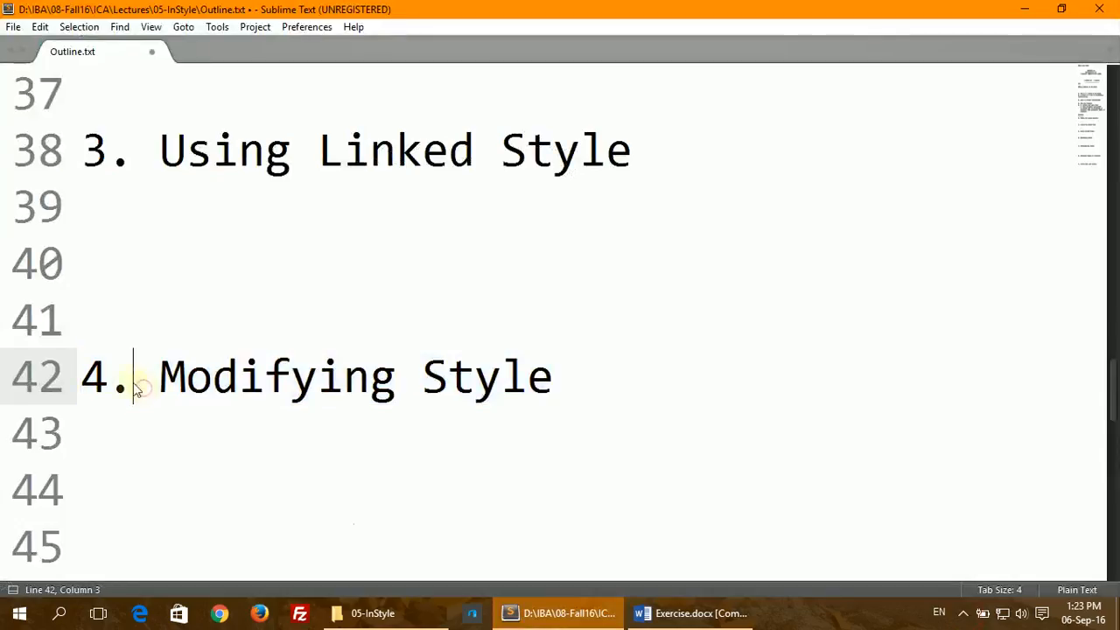
pyautogui.moveTo(92, 376); pyautogui.dragTo(578, 395)
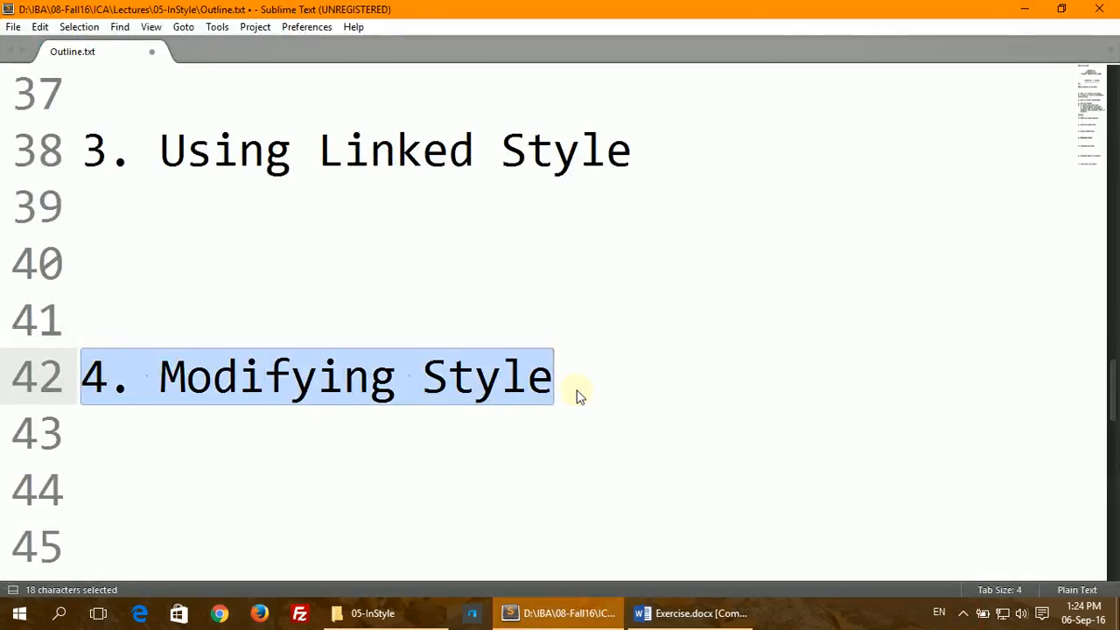
# - Switch to Exercise.docx in Word, review the Modify Style settings and Format options for Heading 1, and close them without changes
pyautogui.click(691, 612)
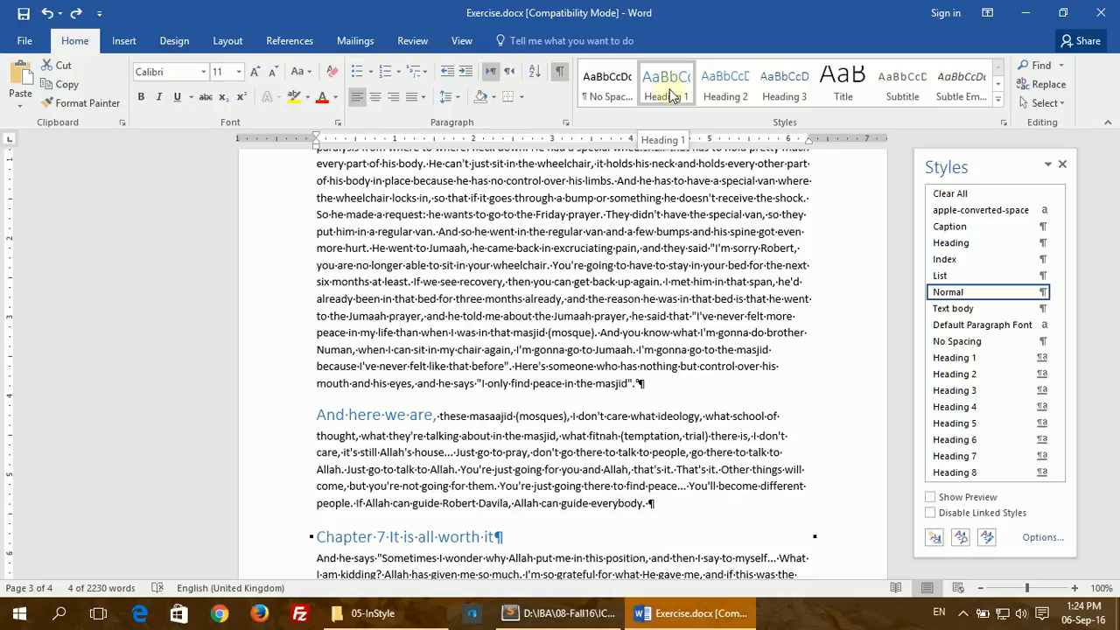
pyautogui.rightClick(670, 95)
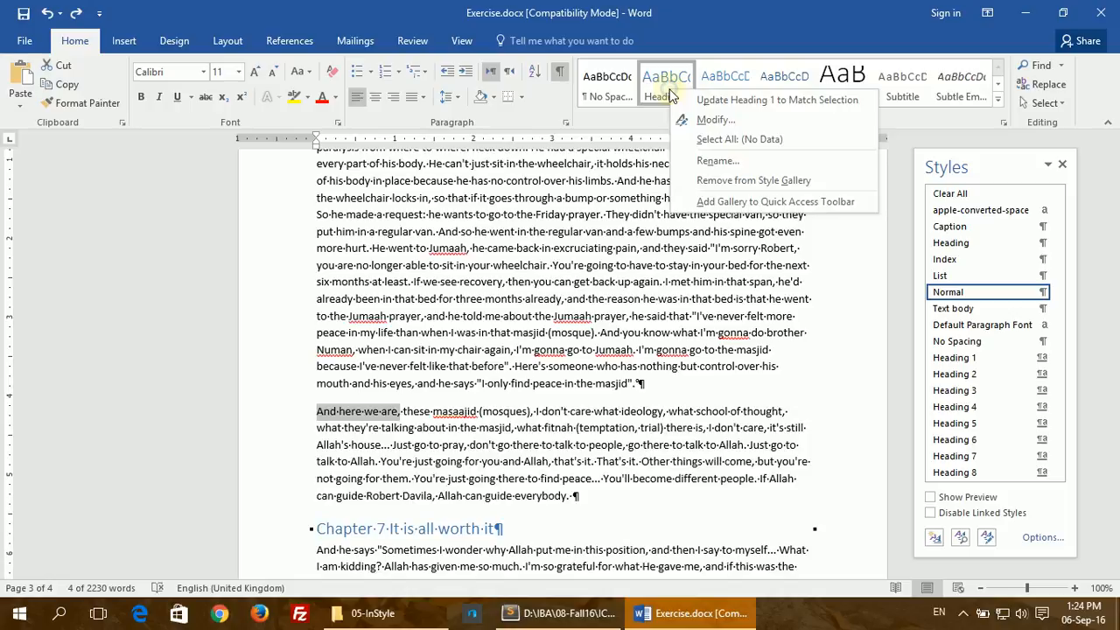
pyautogui.click(733, 121)
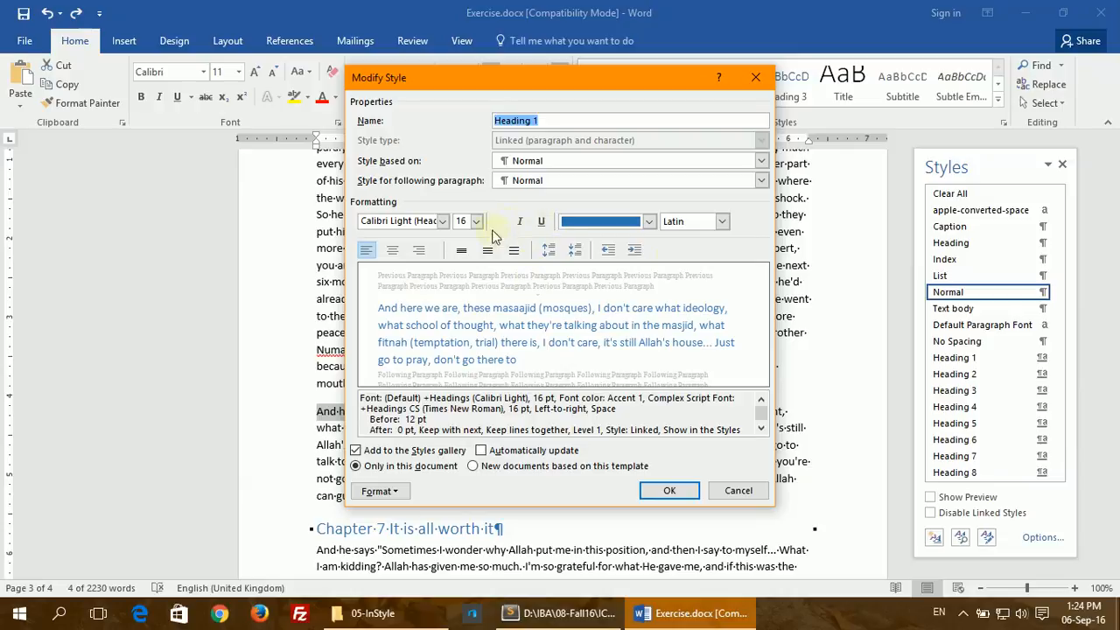
pyautogui.click(392, 491)
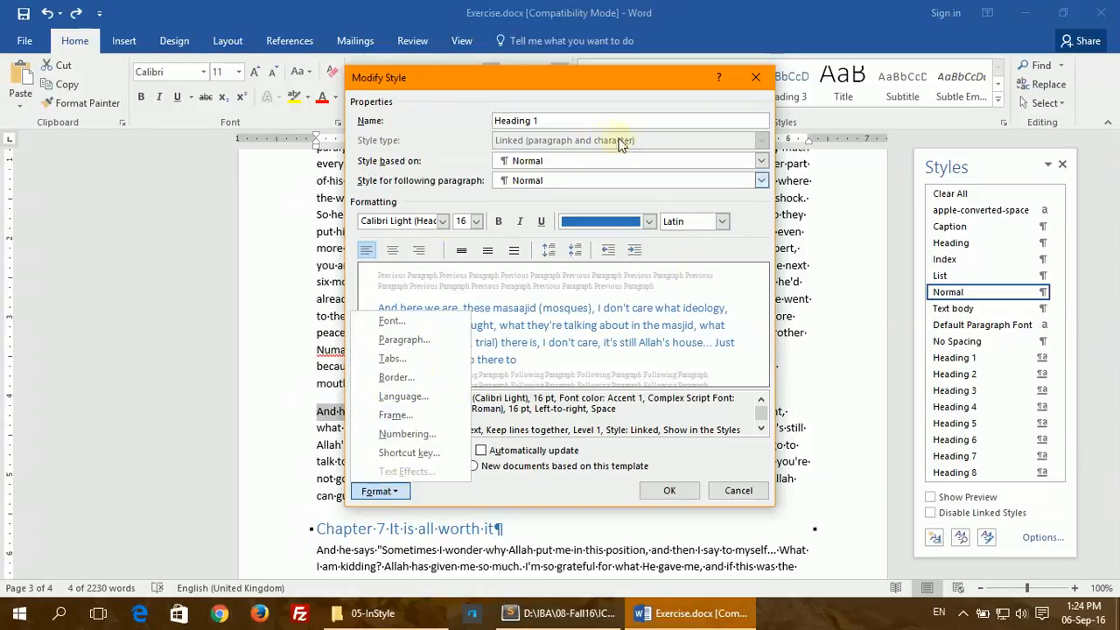
pyautogui.click(733, 499)
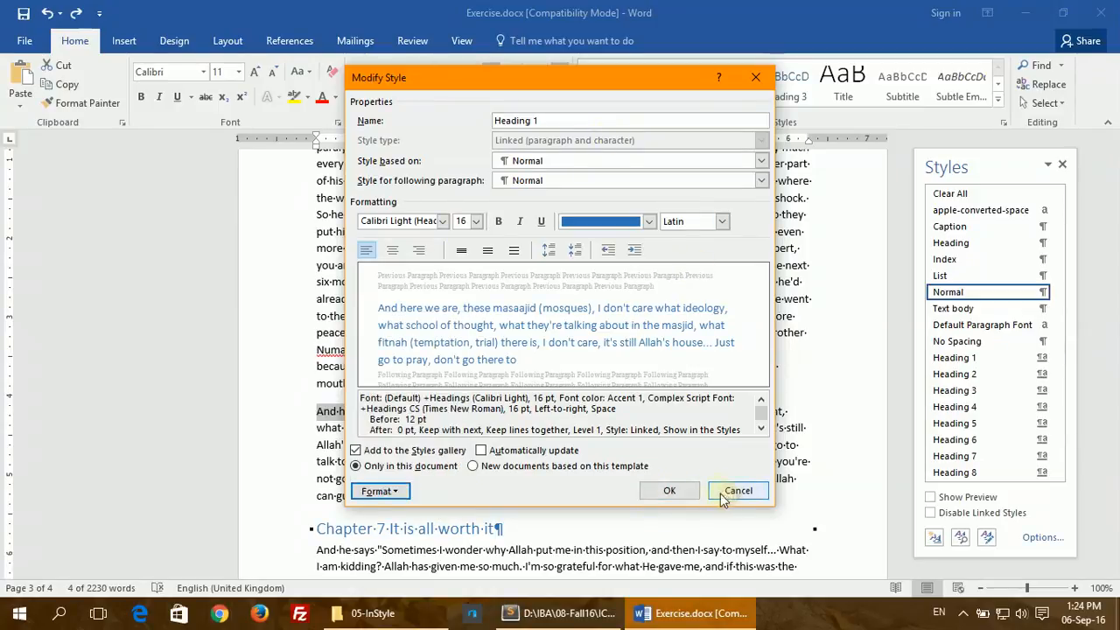
pyautogui.click(733, 496)
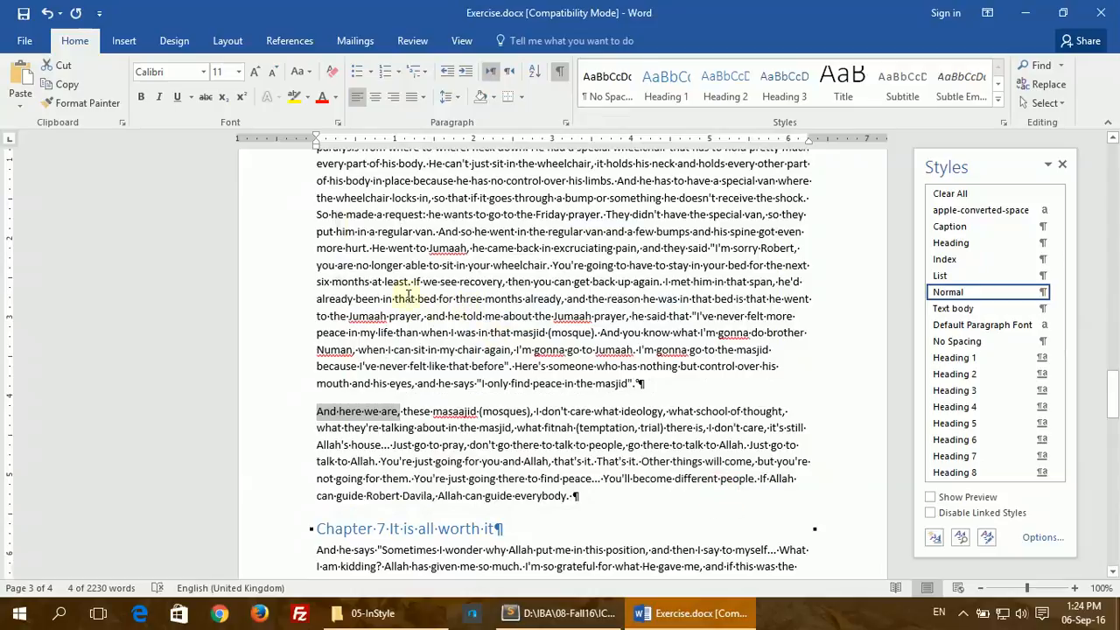
# - Switch to Outline.txt in Sublime Text and highlight the line "5. Creating New Style"
pyautogui.click(963, 615)
pyautogui.click(962, 582)
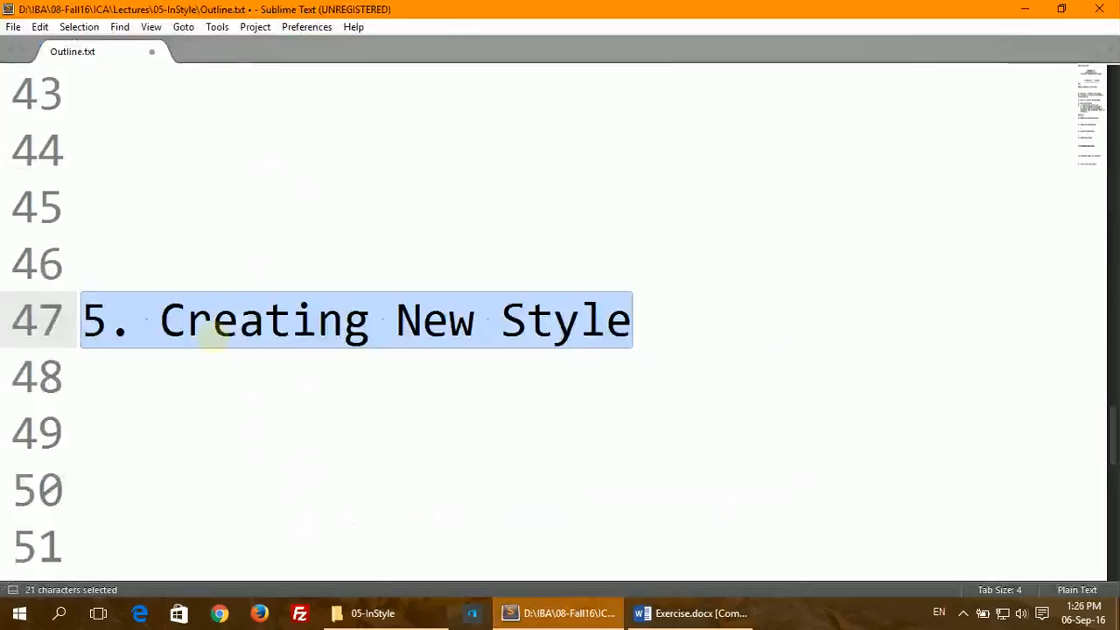
pyautogui.click(215, 337)
pyautogui.moveTo(81, 320); pyautogui.dragTo(740, 332)
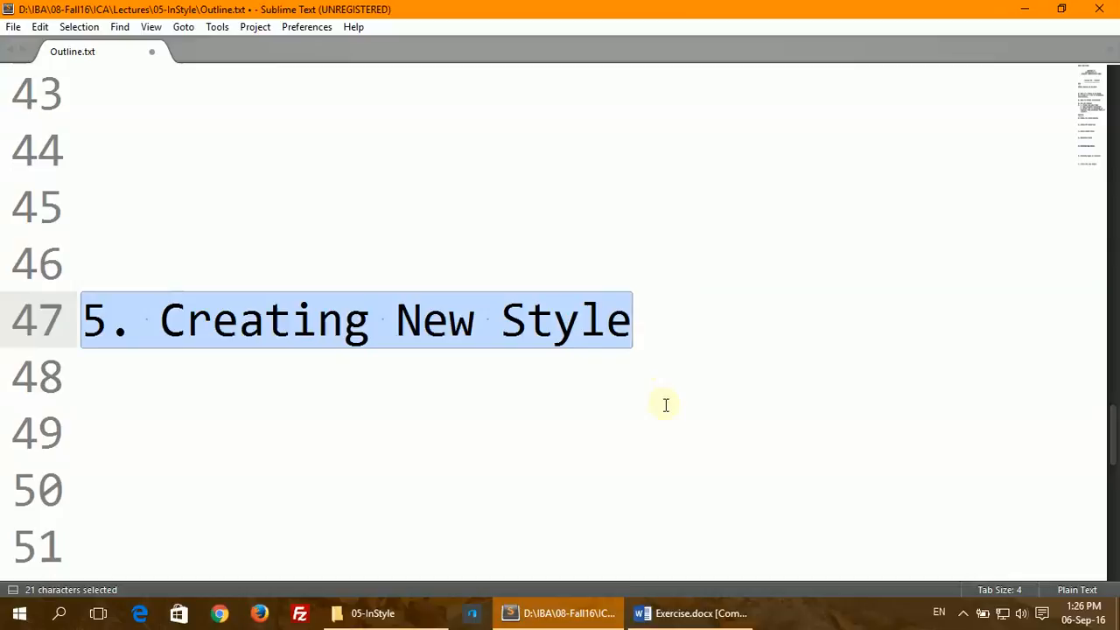
# - Switch to Exercise.docx in Word, start a new style named MyFirstStyle from the Prologue heading's formatting, and open its full settings
pyautogui.moveTo(723, 617)
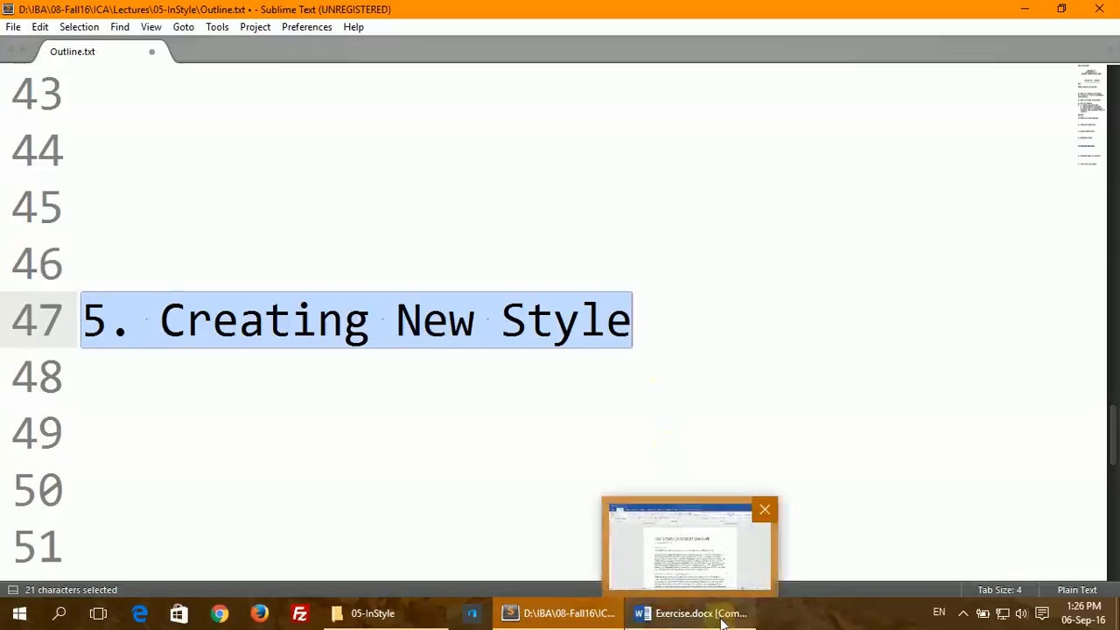
pyautogui.click(722, 616)
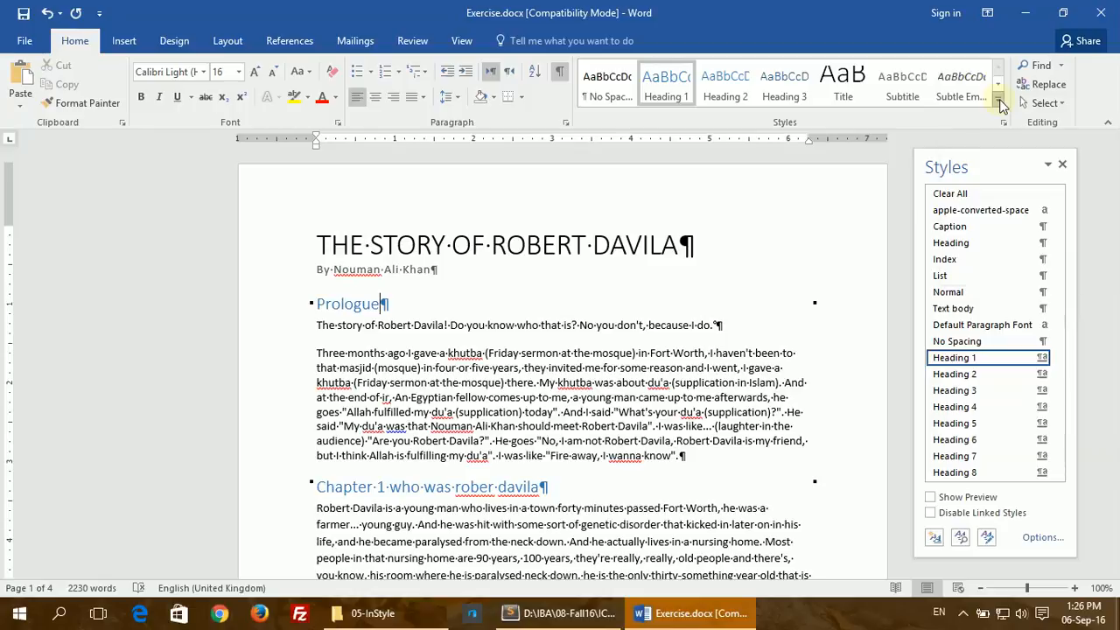
pyautogui.click(997, 98)
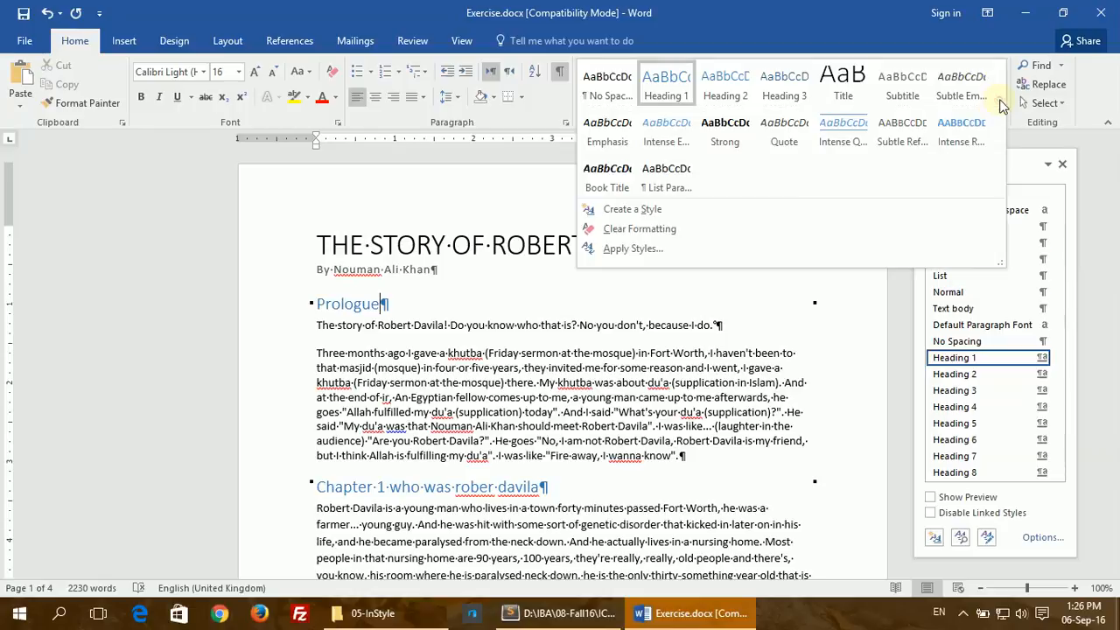
pyautogui.click(636, 210)
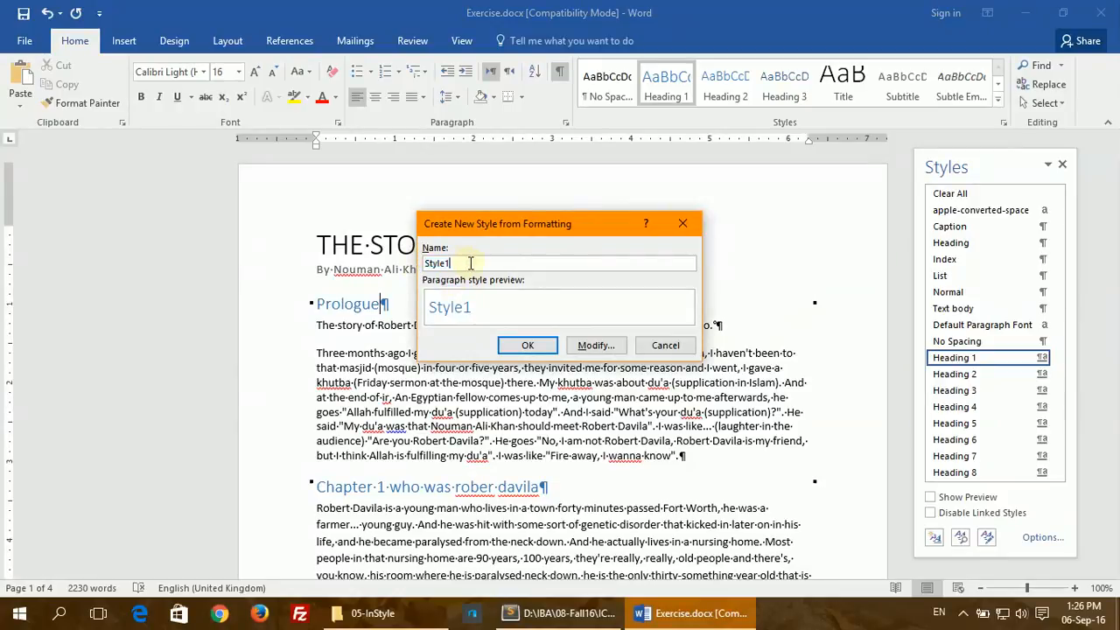
pyautogui.write('M')
pyautogui.press('BackSpace')
pyautogui.press('BackSpace')
pyautogui.write('First')
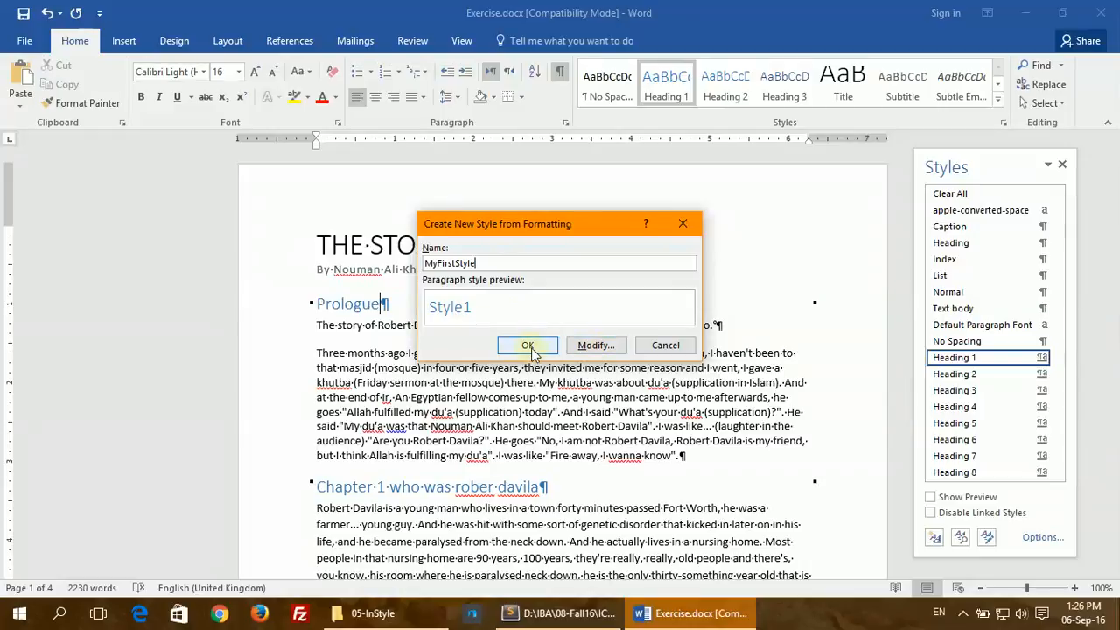
pyautogui.click(584, 345)
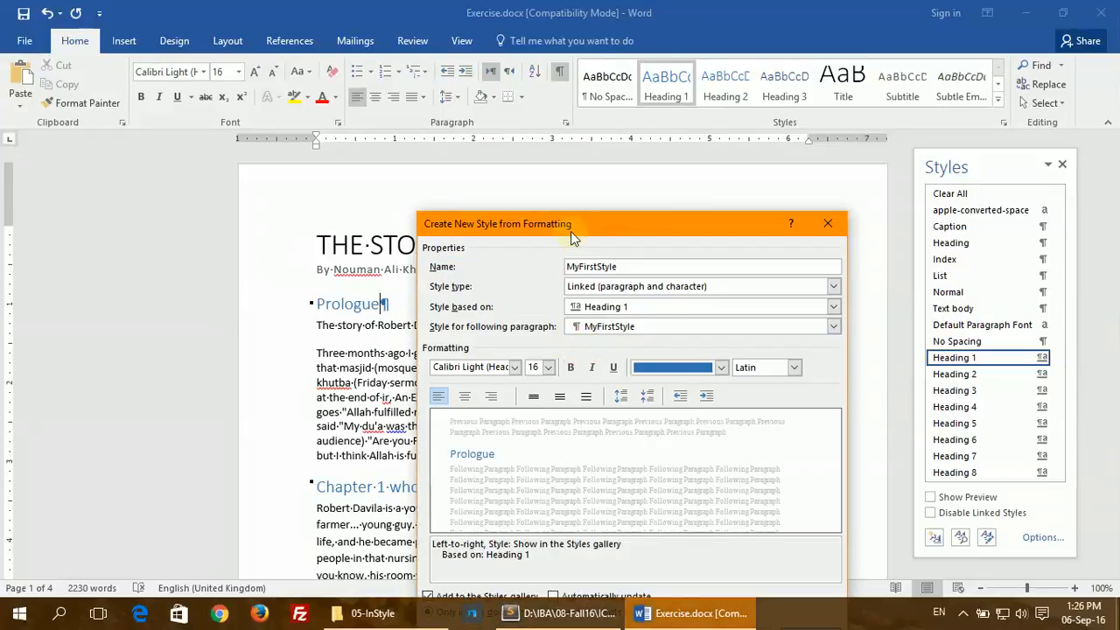
pyautogui.moveTo(570, 231); pyautogui.dragTo(518, 116)
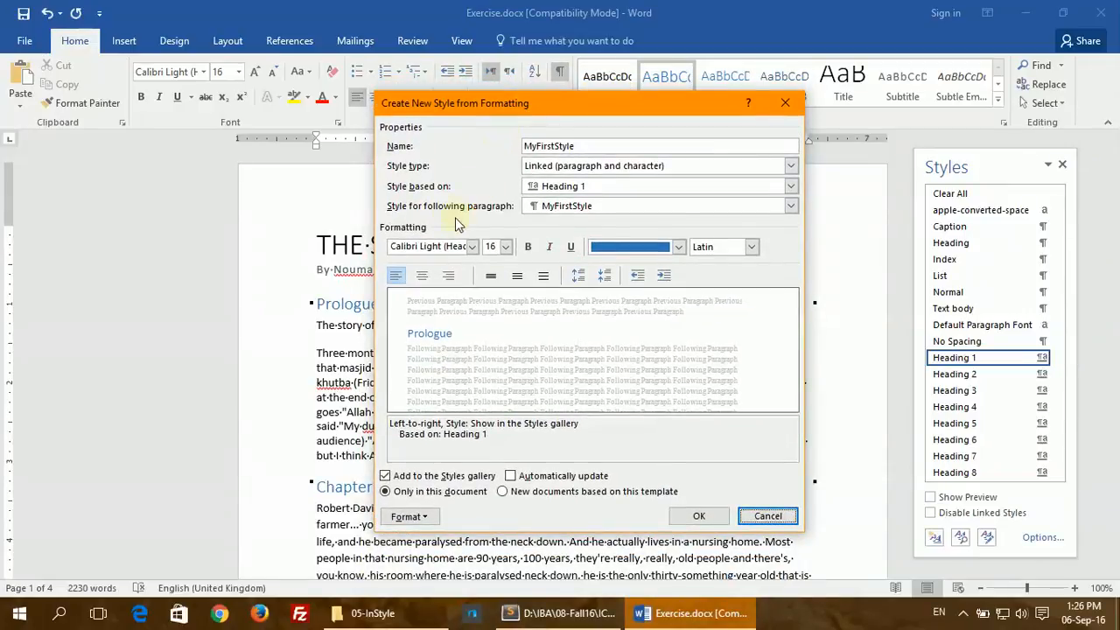
# - Enable Page break before in the paragraph formatting of MyFirstStyle
pyautogui.click(418, 522)
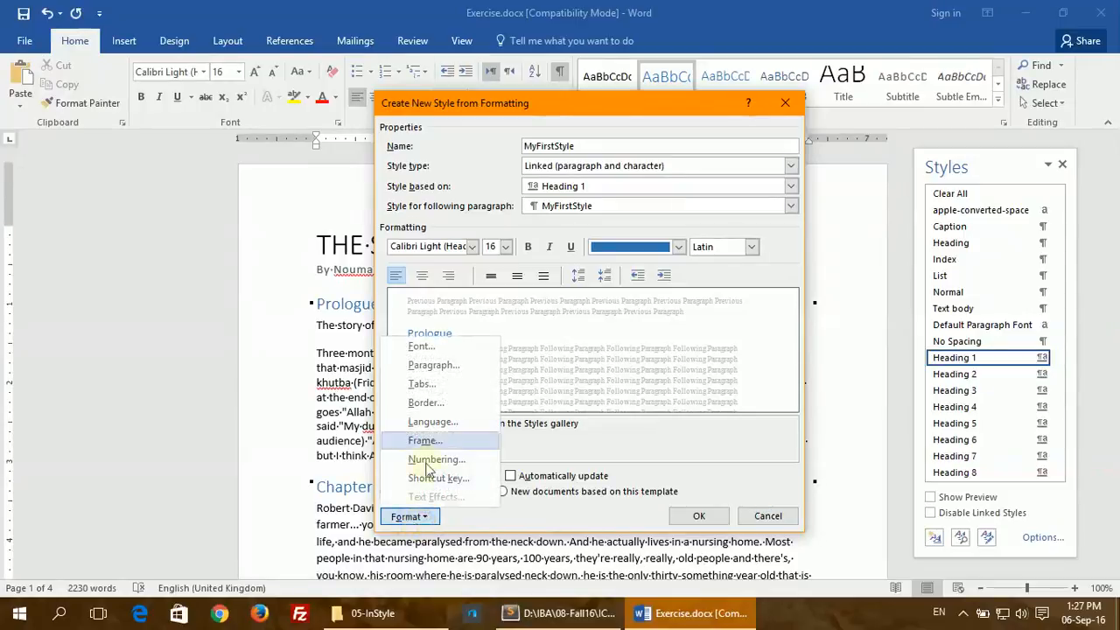
pyautogui.click(431, 364)
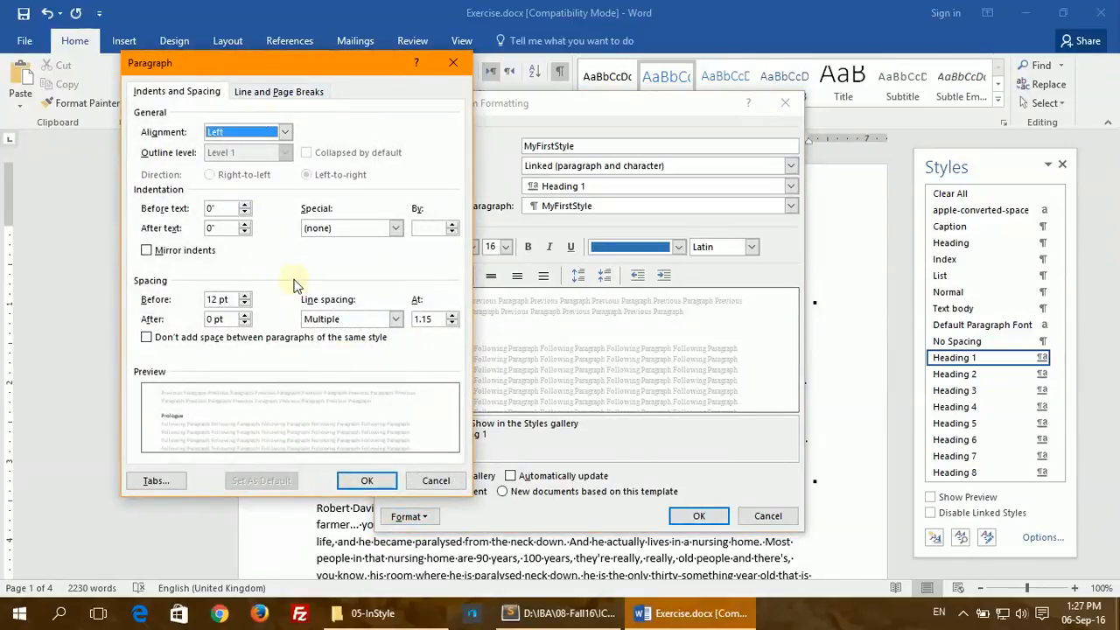
pyautogui.click(285, 96)
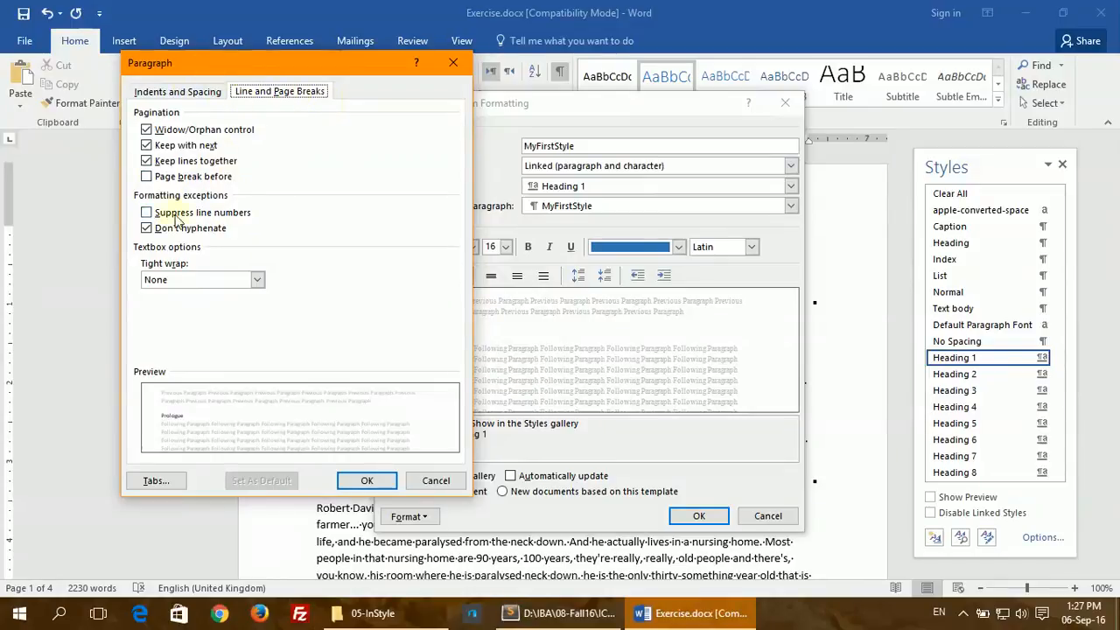
pyautogui.click(155, 178)
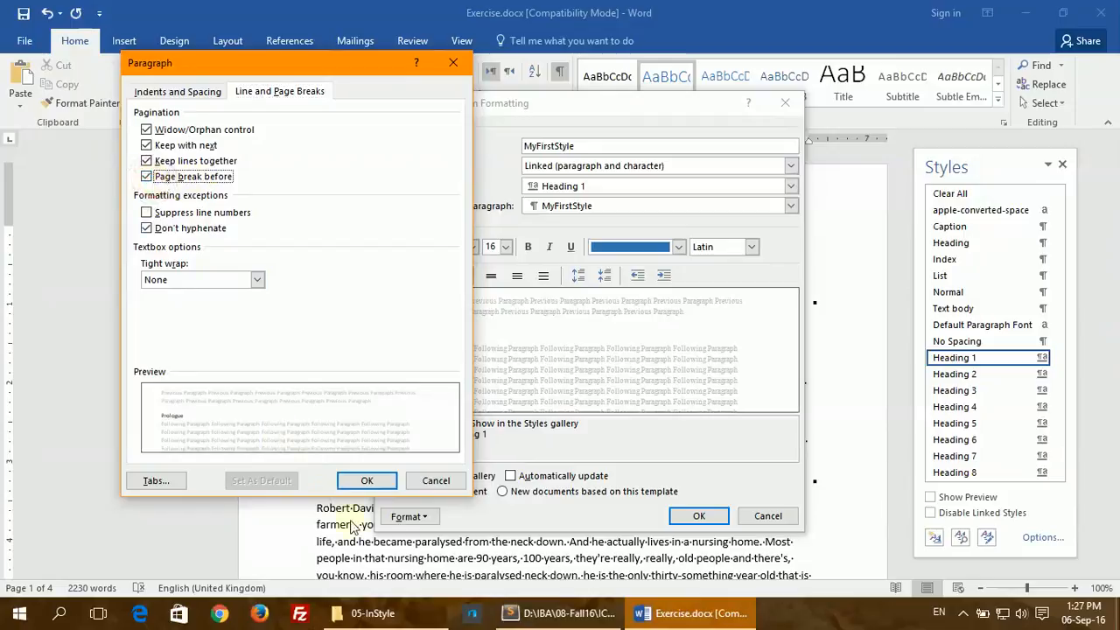
pyautogui.click(367, 481)
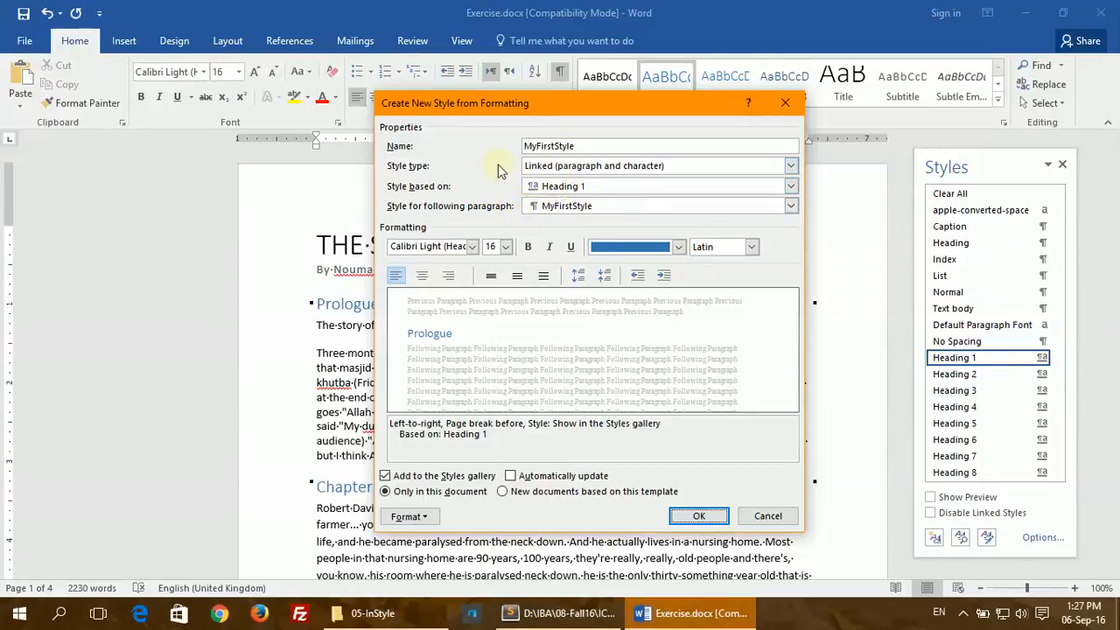
# - Set the style type of MyFirstStyle to Paragraph and create the style
pyautogui.click(569, 172)
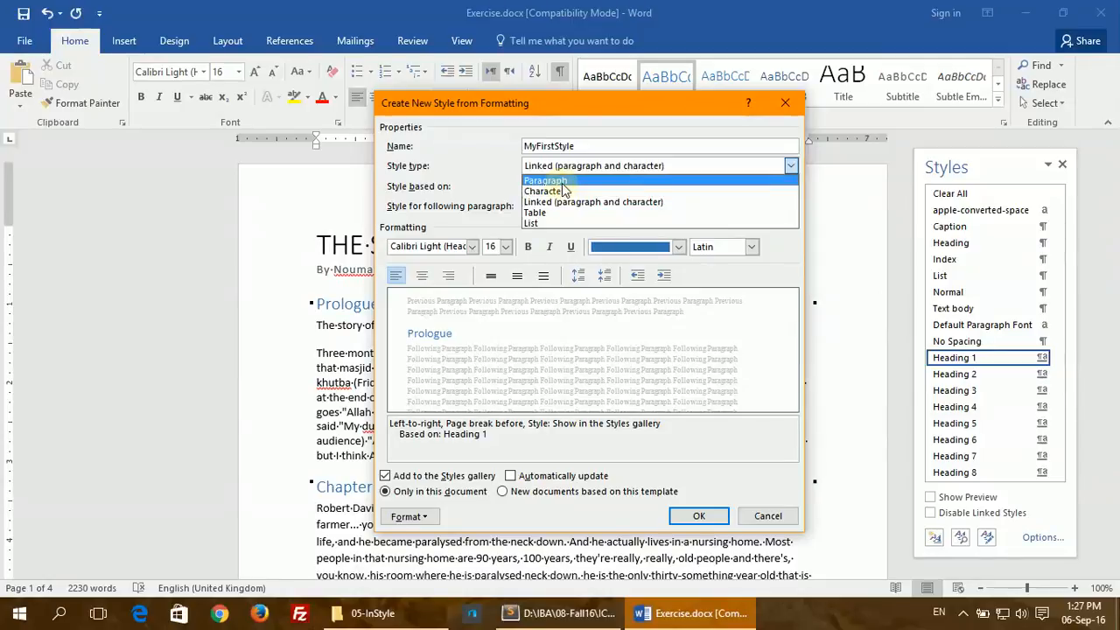
pyautogui.click(562, 181)
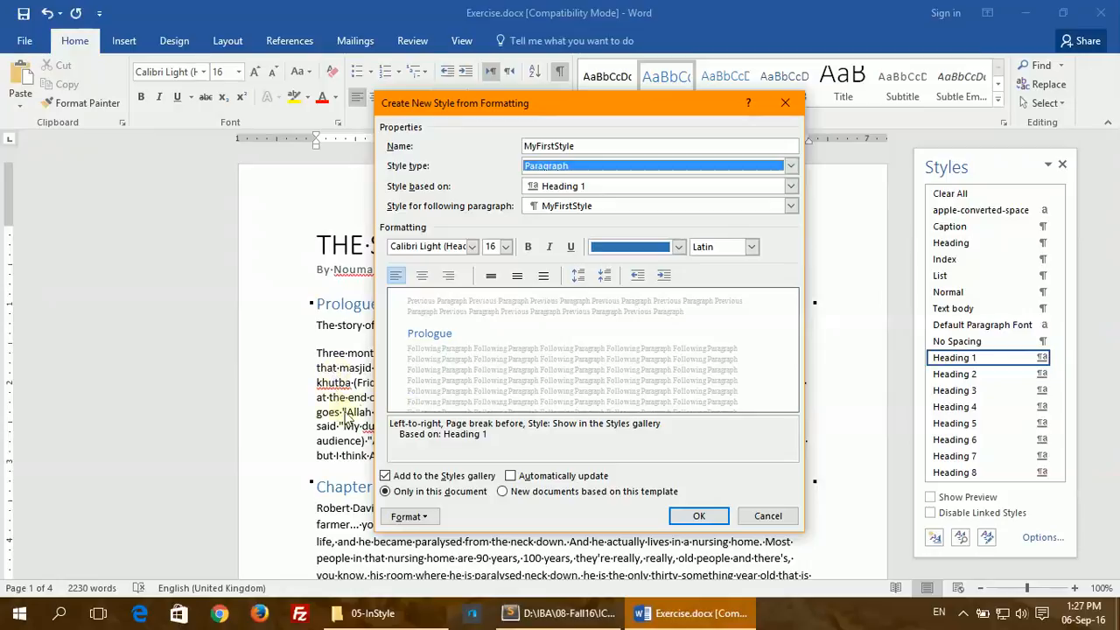
pyautogui.click(697, 517)
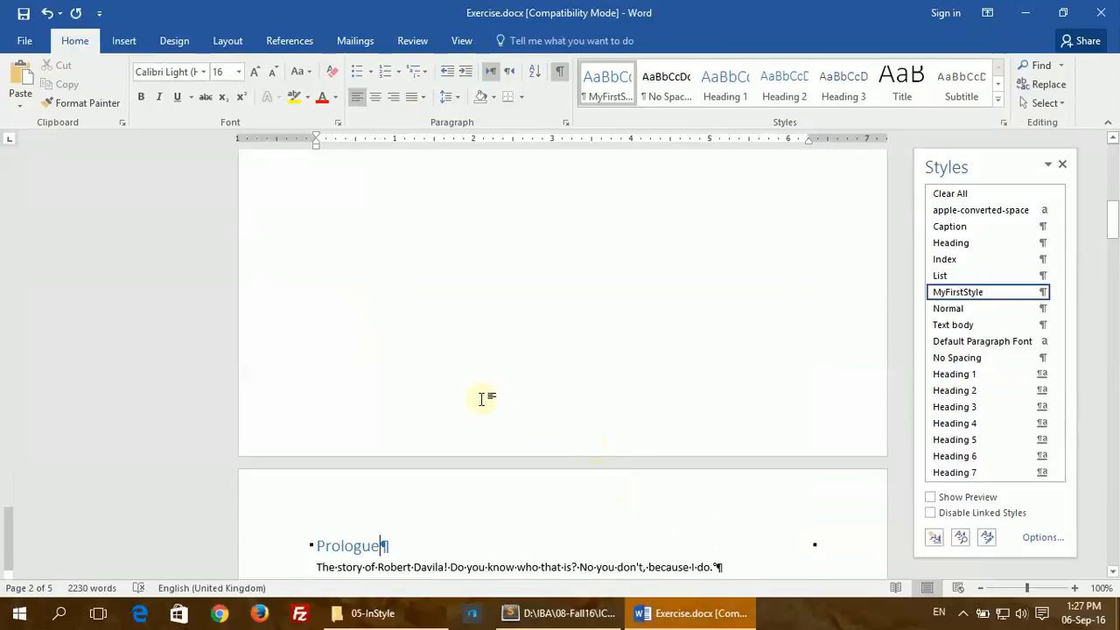
# - Examine the page layout around the Prologue heading and preview MyFirstStyle on the Chapter 1 heading
pyautogui.scroll(12, 481, 398)
pyautogui.scroll(-6, 476, 402)
pyautogui.scroll(-6, 474, 411)
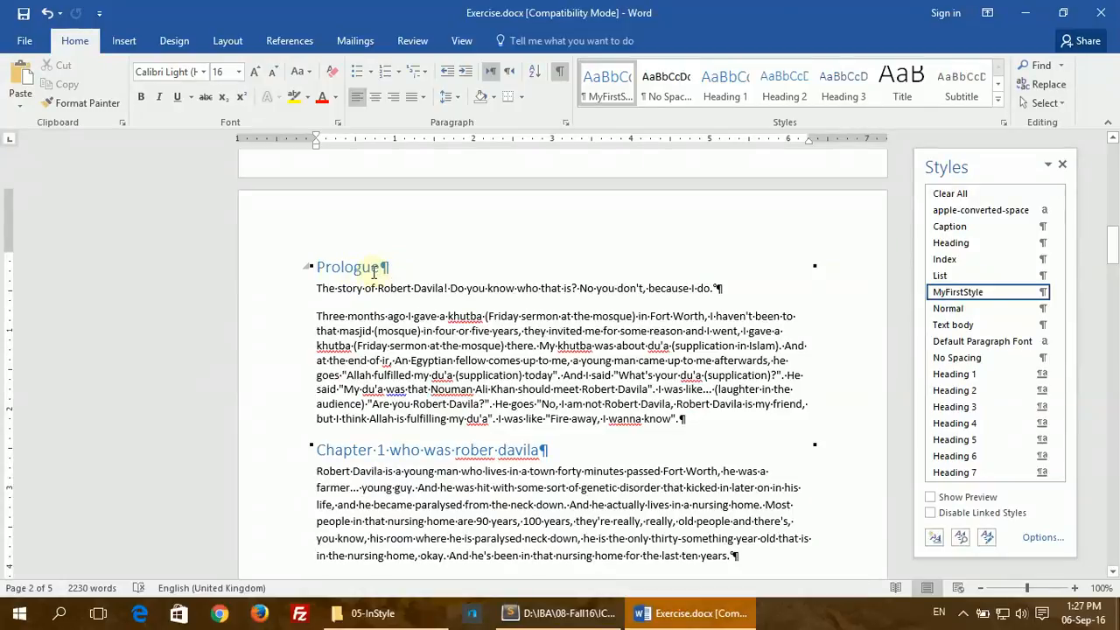
pyautogui.click(402, 451)
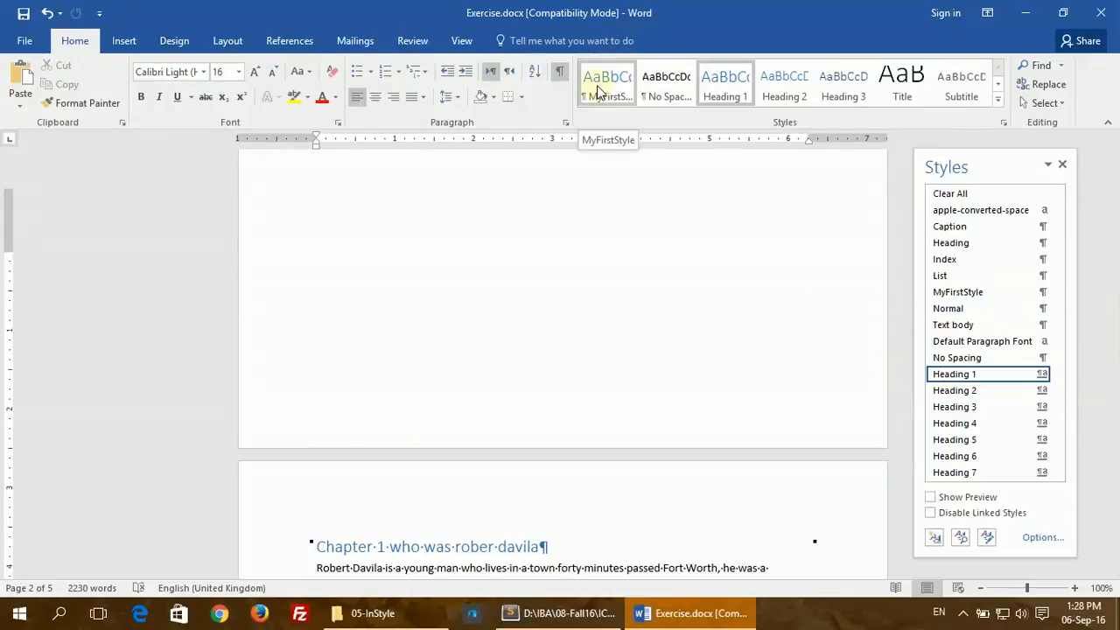
# - Review the page break before the Prologue heading and apply Heading 1 to that heading again
pyautogui.click(342, 273)
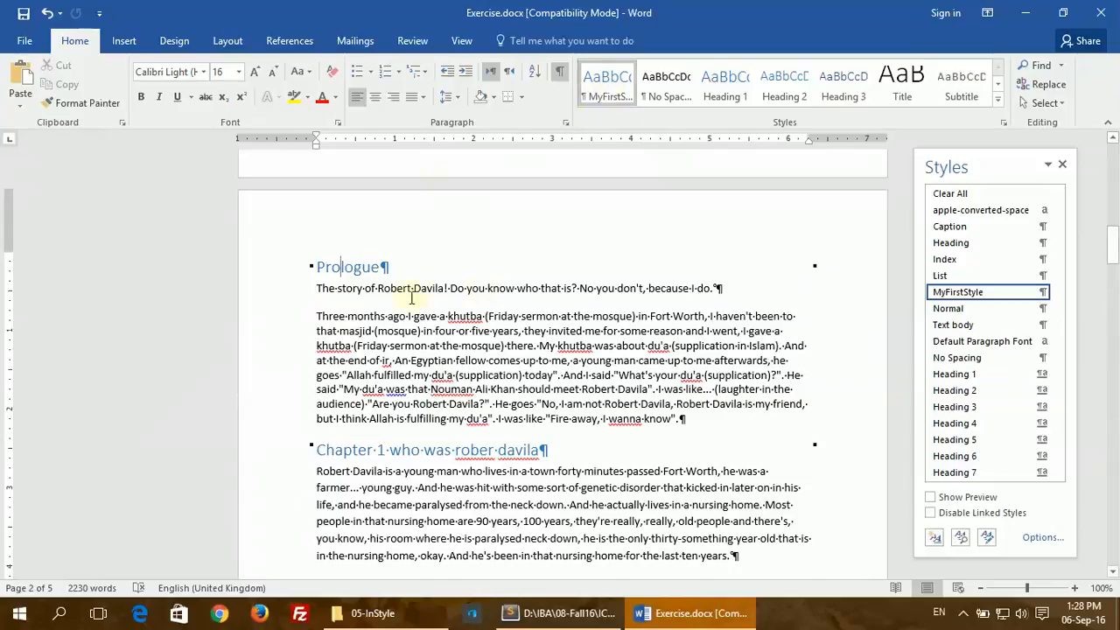
pyautogui.scroll(15, 358, 294)
pyautogui.scroll(-15, 357, 293)
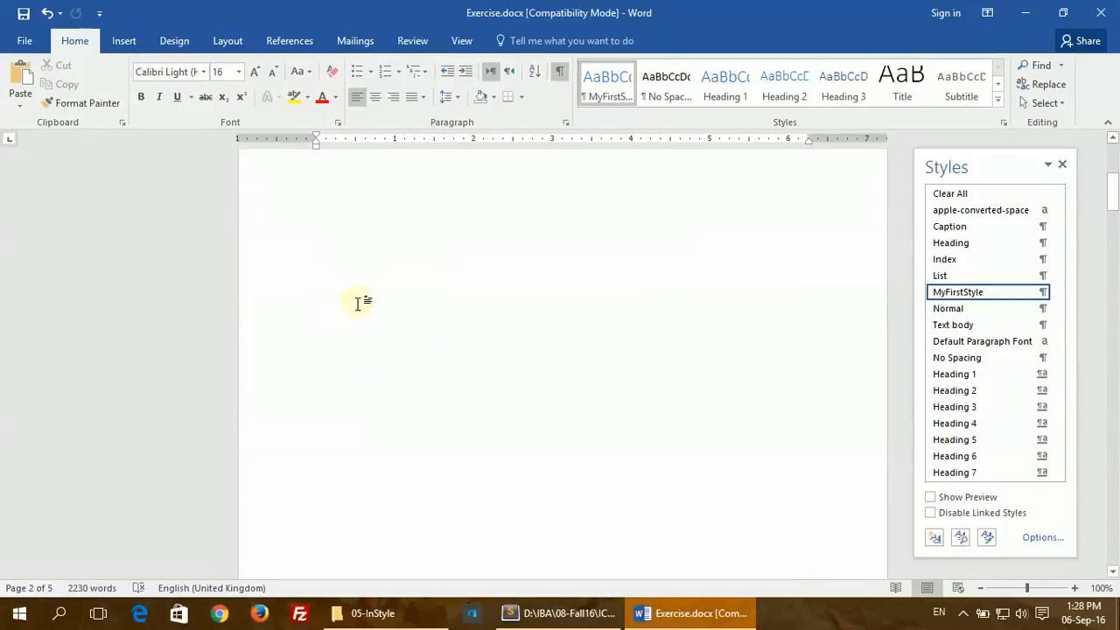
pyautogui.scroll(-3, 358, 294)
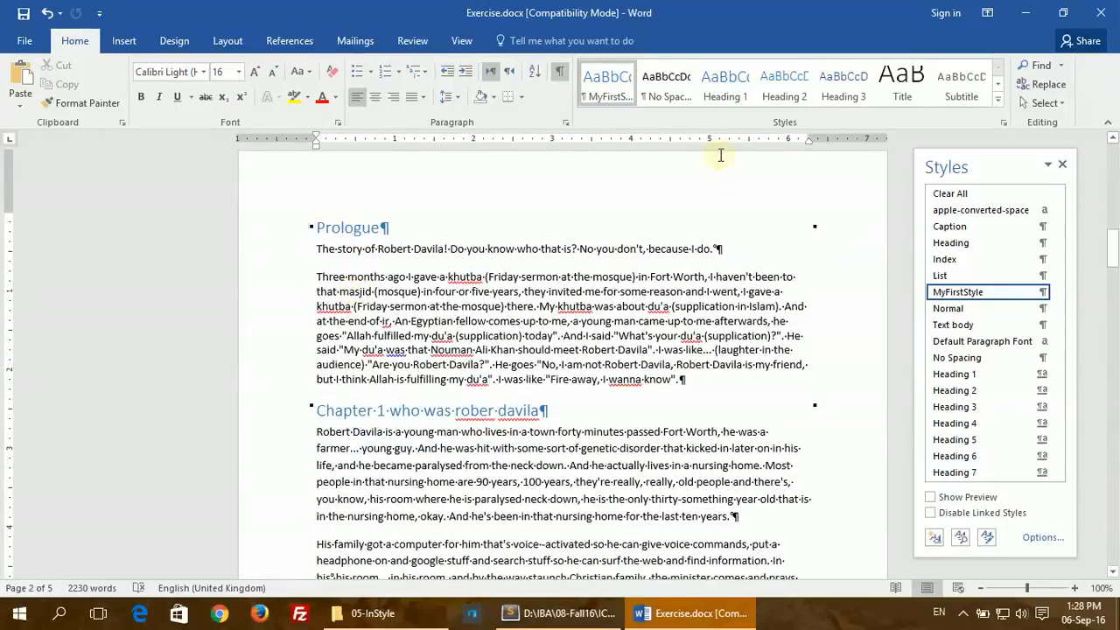
pyautogui.click(725, 82)
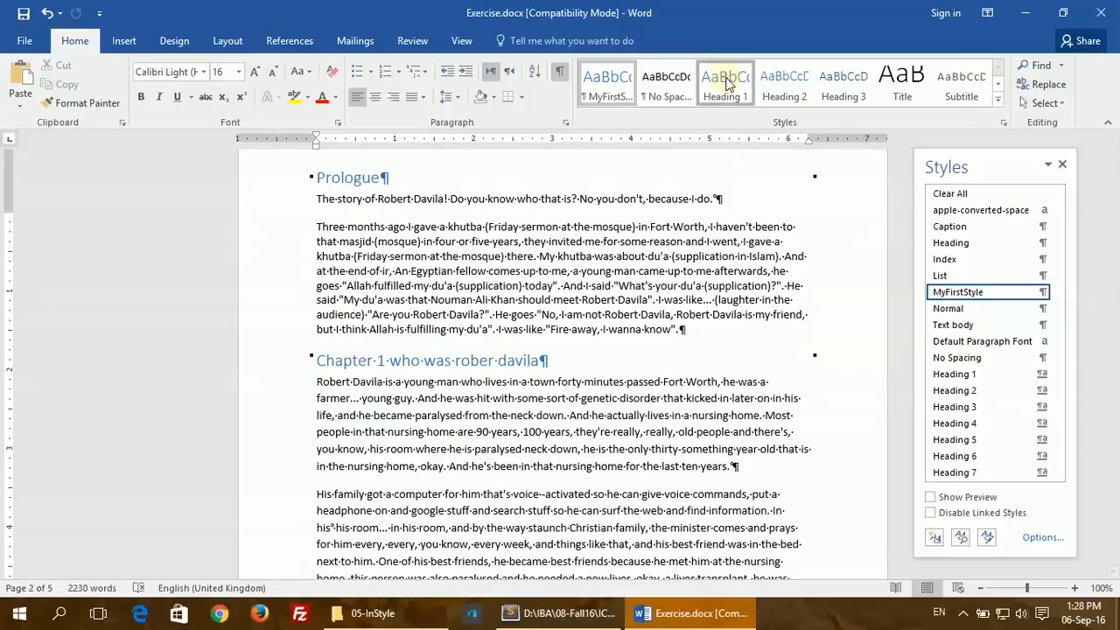
pyautogui.scroll(7, 468, 234)
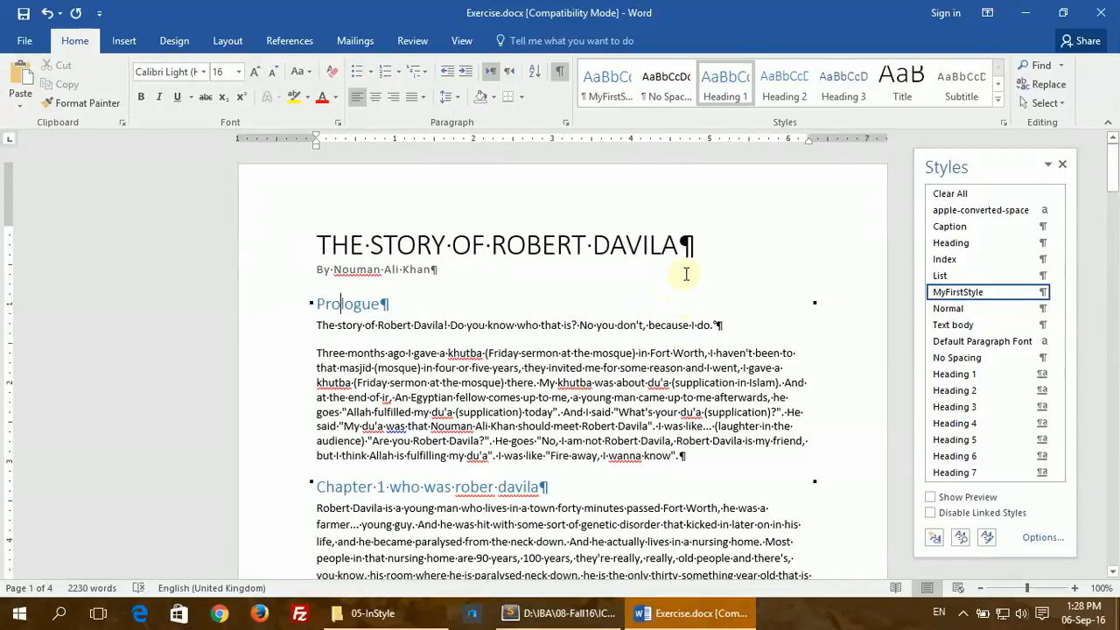
pyautogui.click(963, 612)
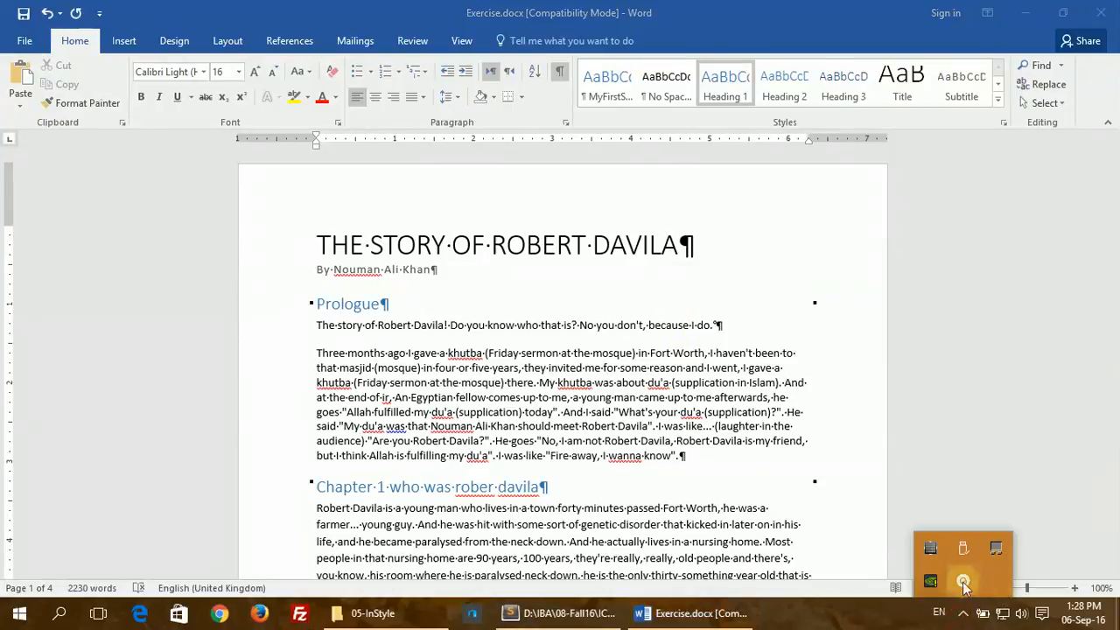
# - Switch to Outline.txt in Sublime Text and highlight the line "6. Creating Table of Contents", finishing with only "Table of Contents" selected
pyautogui.moveTo(991, 587)
pyautogui.click(166, 322)
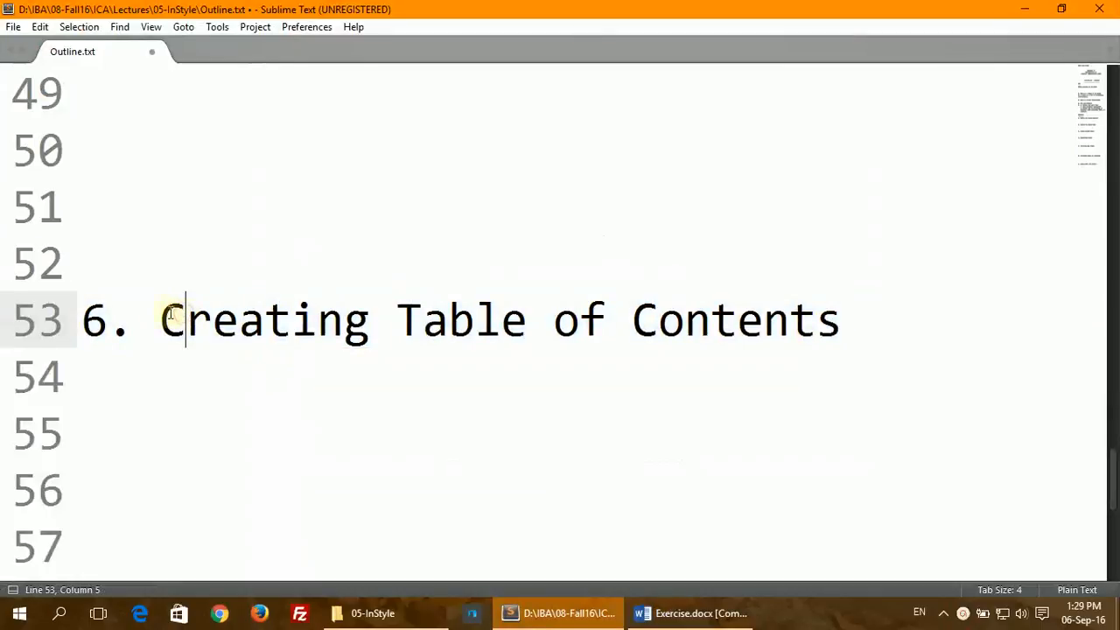
pyautogui.moveTo(83, 322); pyautogui.dragTo(867, 328)
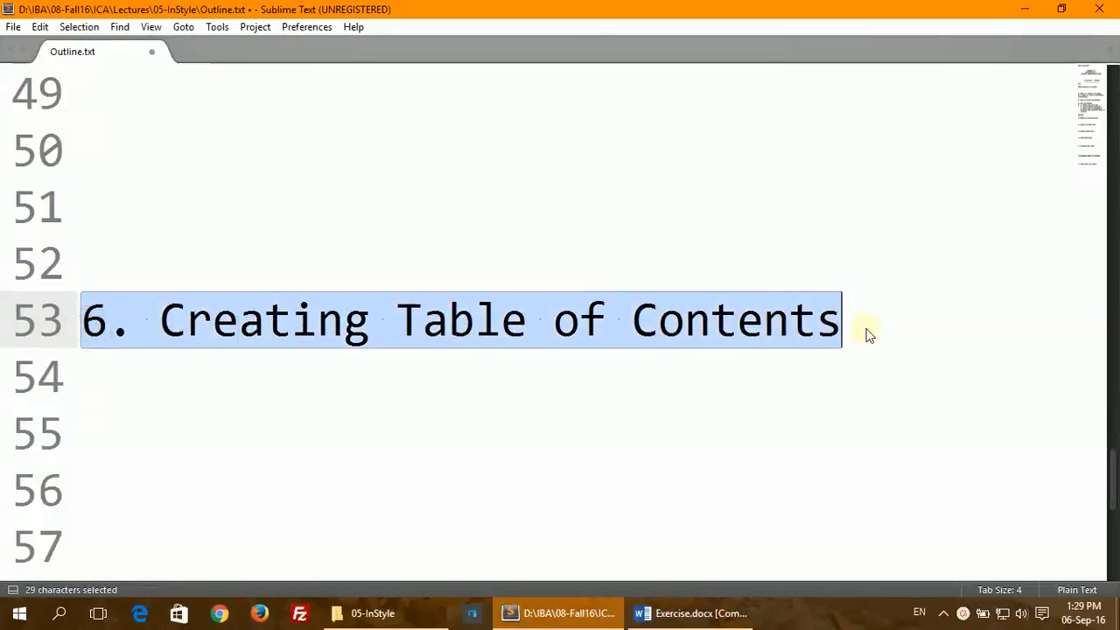
pyautogui.click(393, 322)
pyautogui.moveTo(393, 323); pyautogui.dragTo(909, 332)
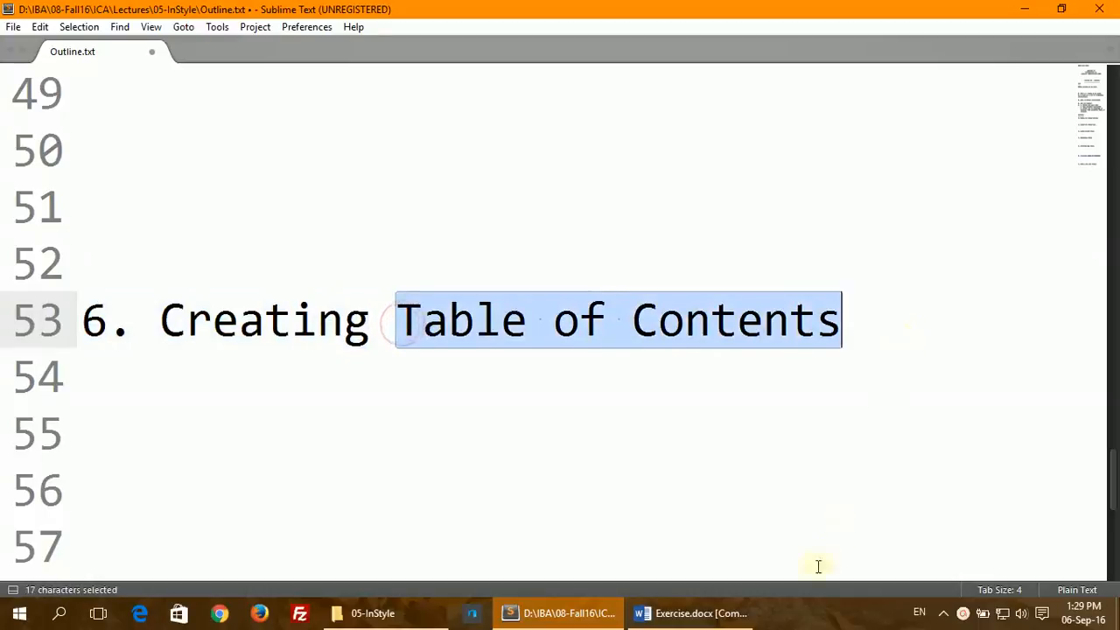
# - Switch to Exercise.docx in Word, check the Prologue heading's style, and add an empty paragraph below the author line
pyautogui.click(691, 612)
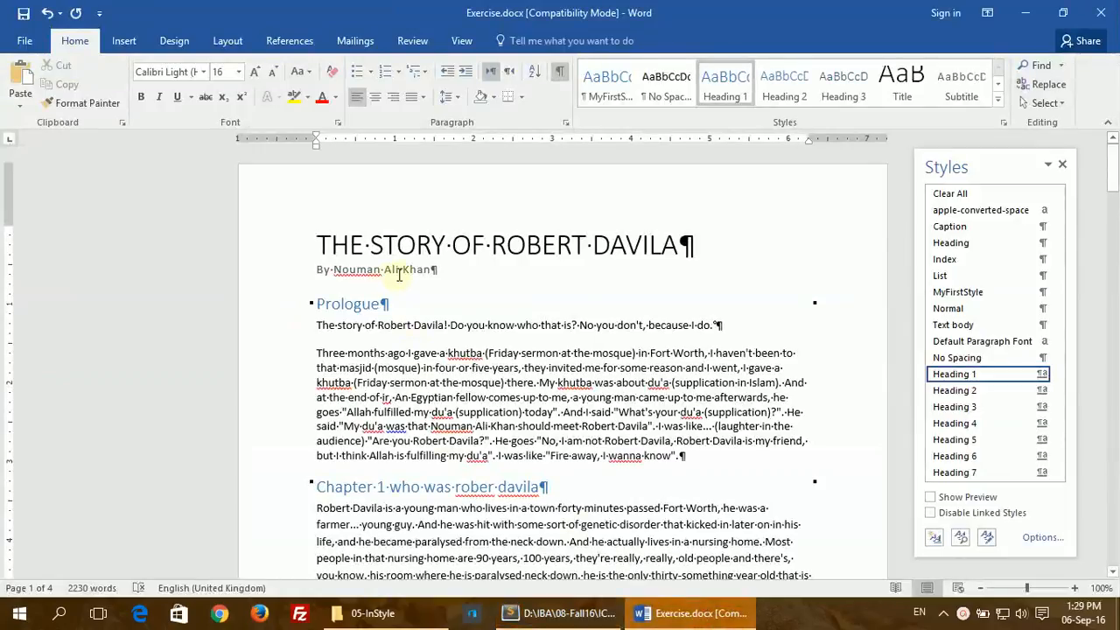
pyautogui.click(468, 276)
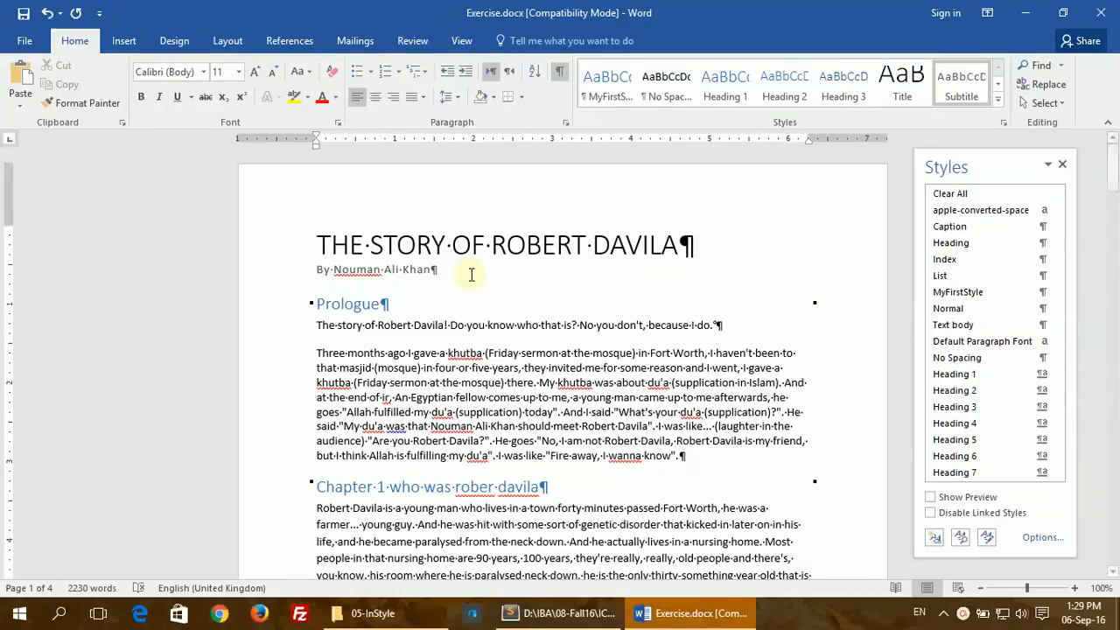
pyautogui.click(357, 301)
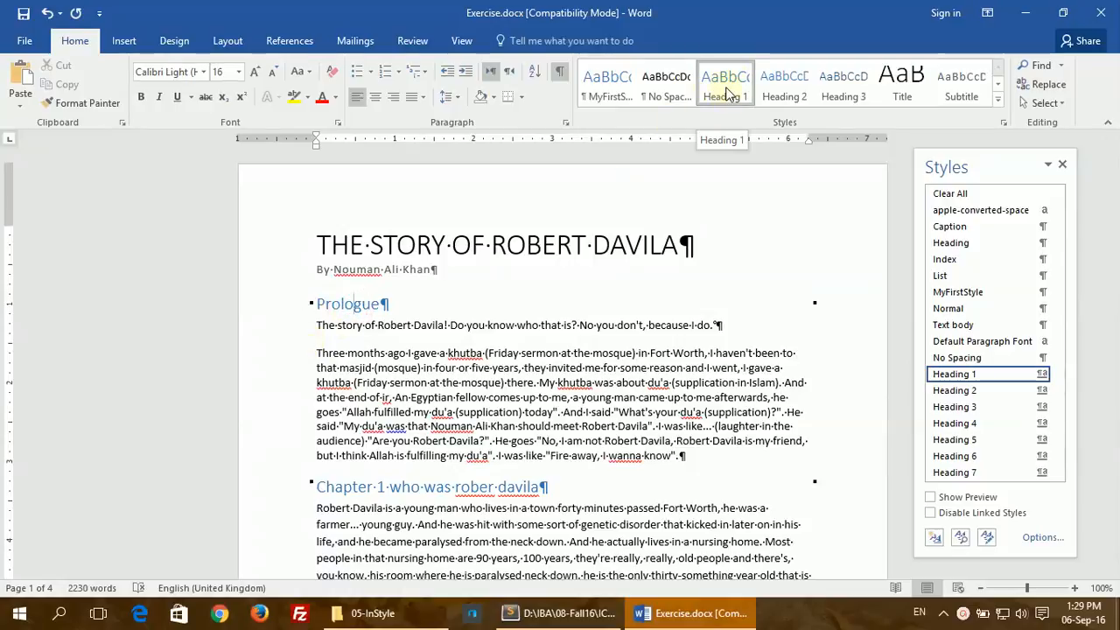
pyautogui.click(515, 262)
pyautogui.press('Return')
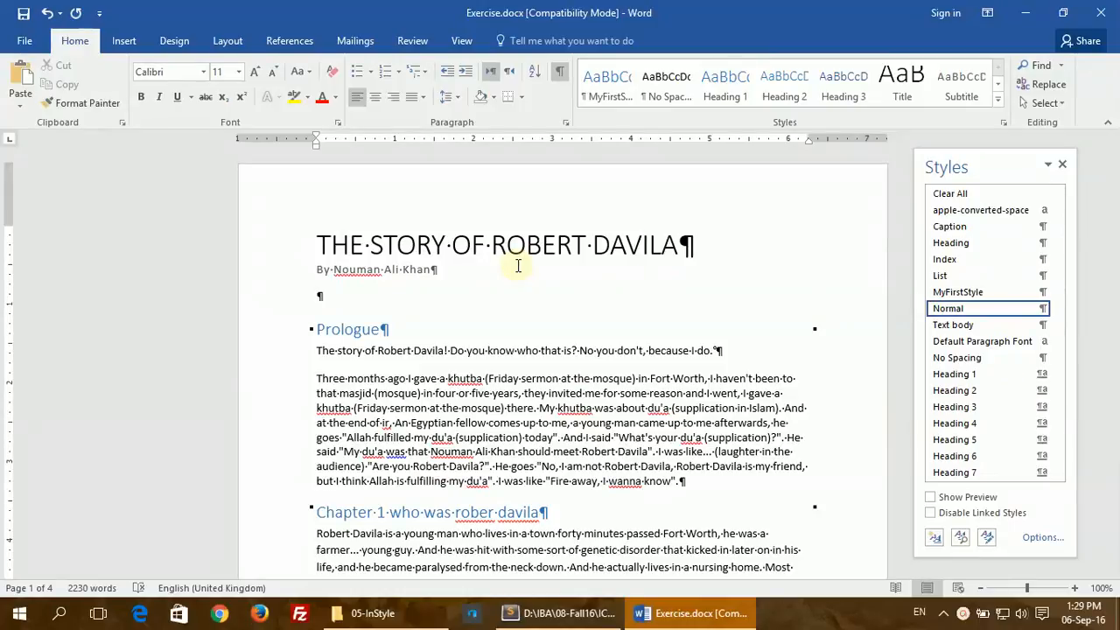
# - Insert an Automatic Table 1 table of contents in the empty paragraph above the Prologue heading and review its entries
pyautogui.click(302, 40)
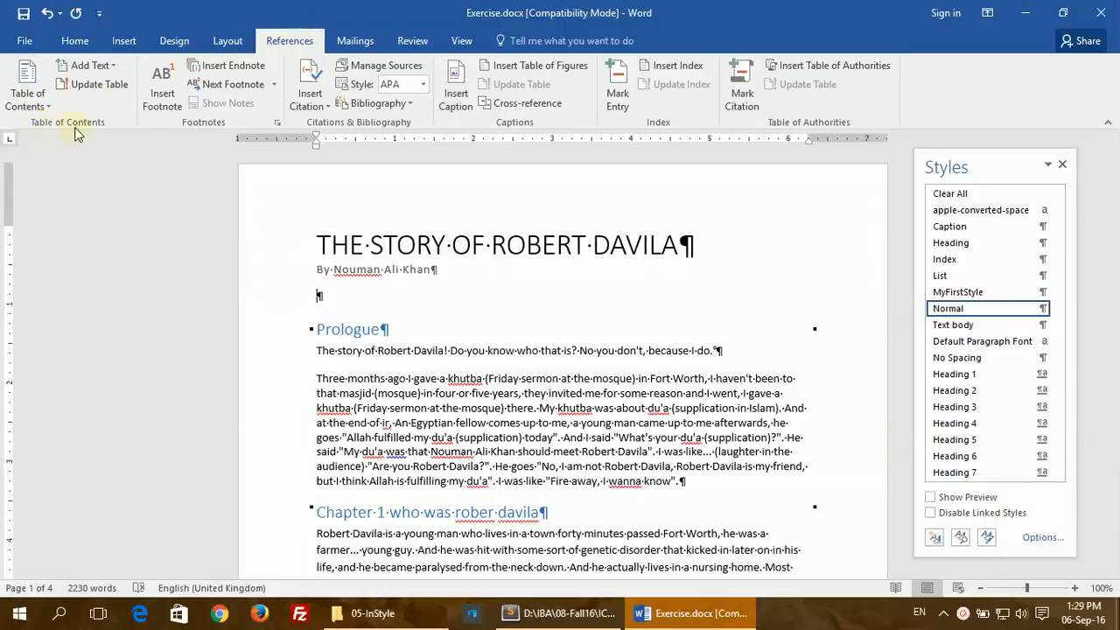
pyautogui.click(26, 95)
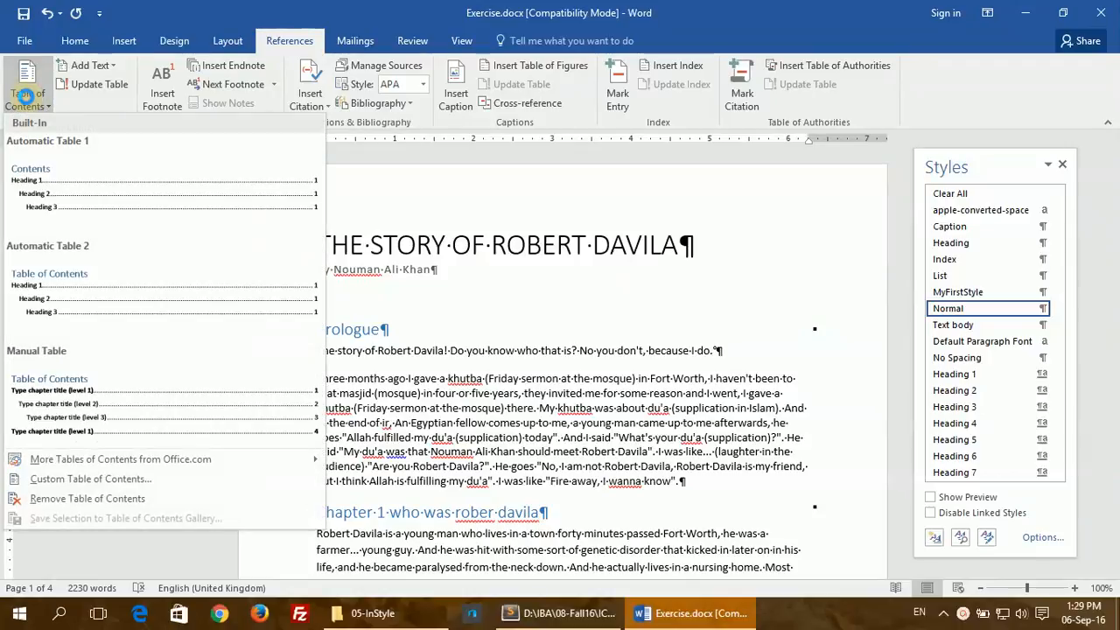
pyautogui.click(192, 191)
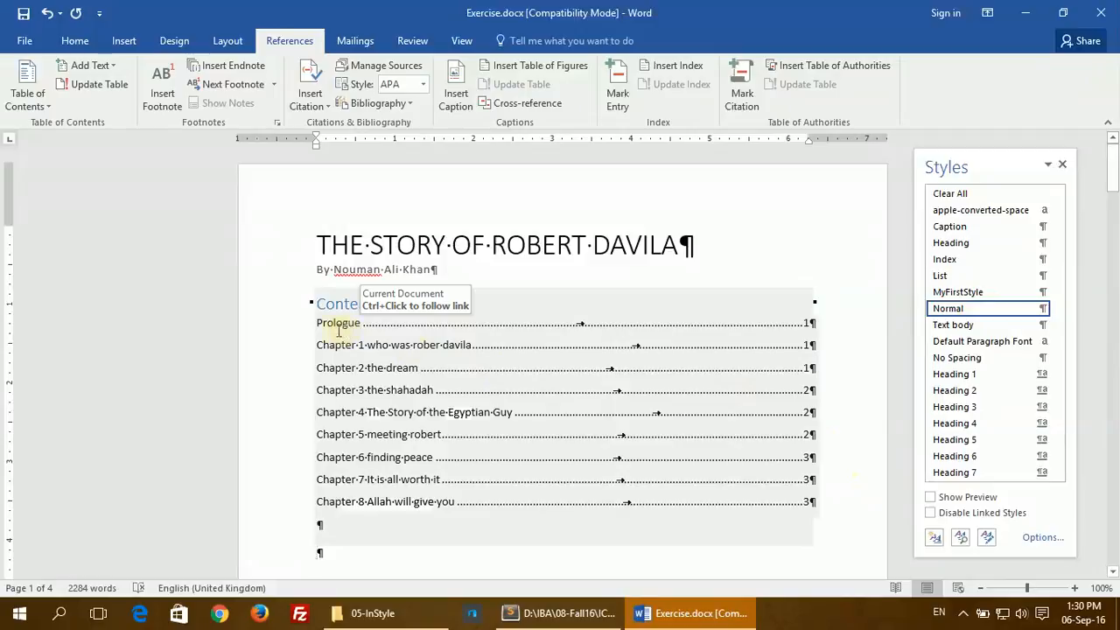
pyautogui.click(319, 305)
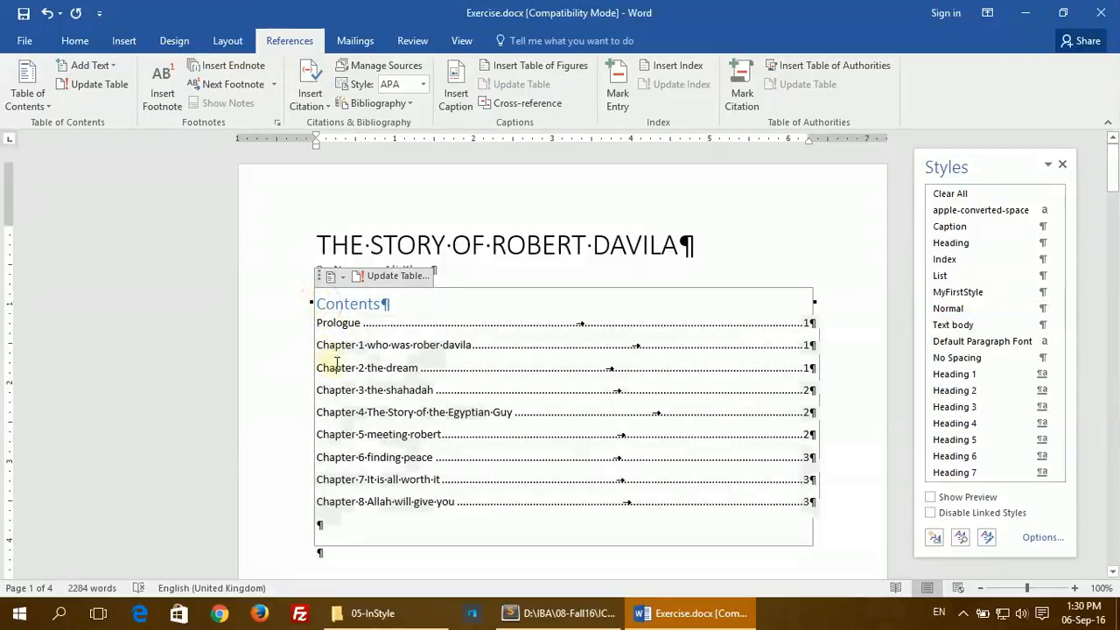
pyautogui.scroll(-2, 393, 433)
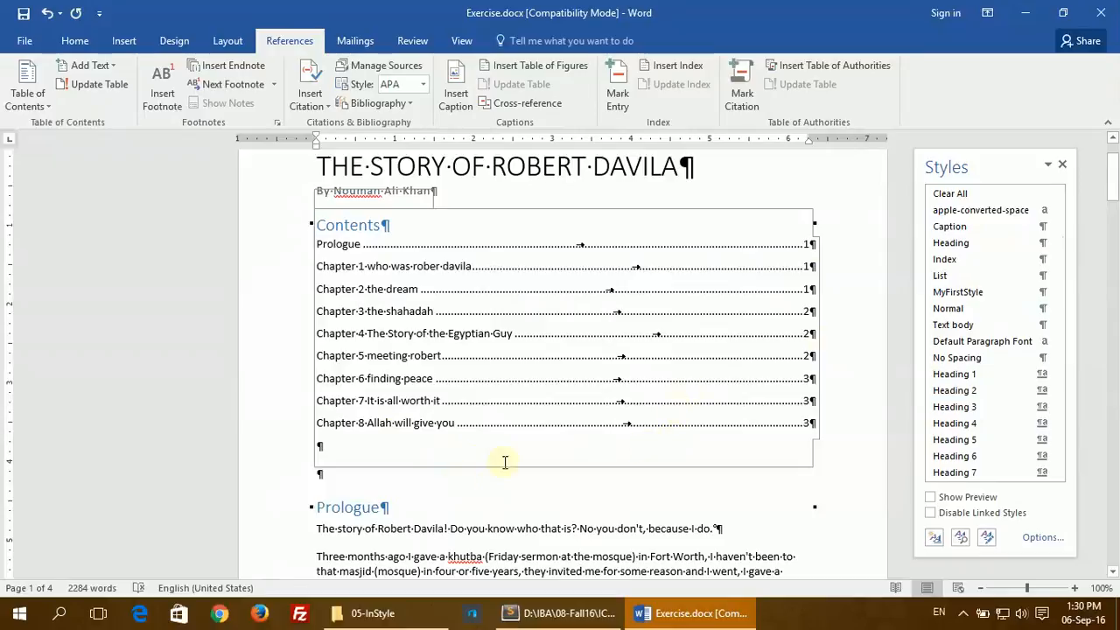
# - Review the table of contents against the headings in the document, finishing with the cursor in the Contents title
pyautogui.scroll(-2, 505, 462)
pyautogui.click(317, 431)
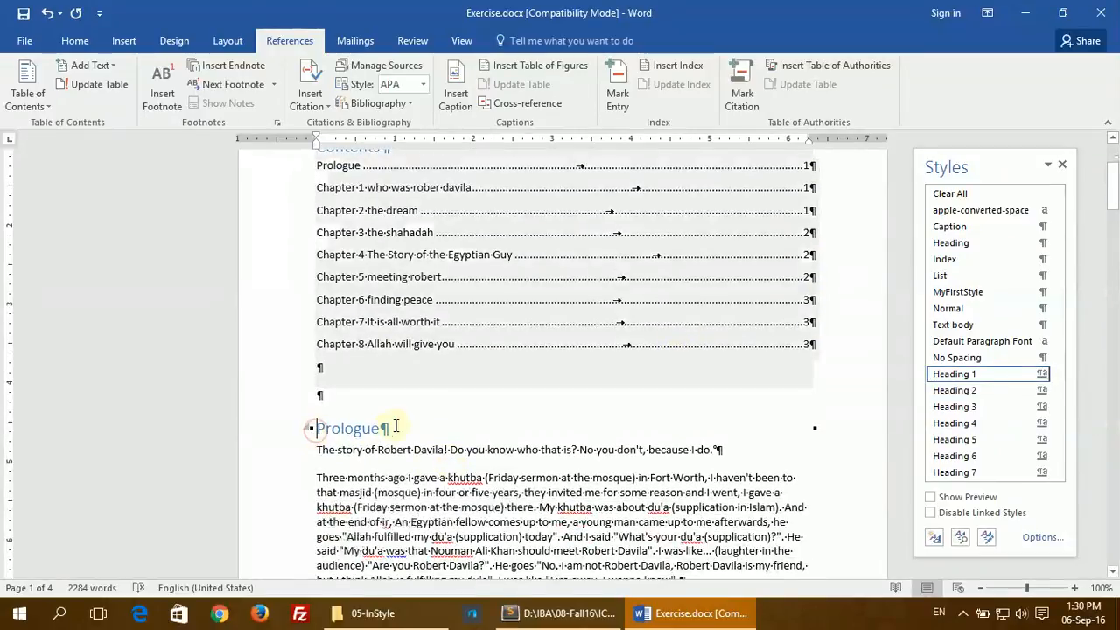
pyautogui.scroll(-7, 380, 473)
pyautogui.scroll(11, 392, 429)
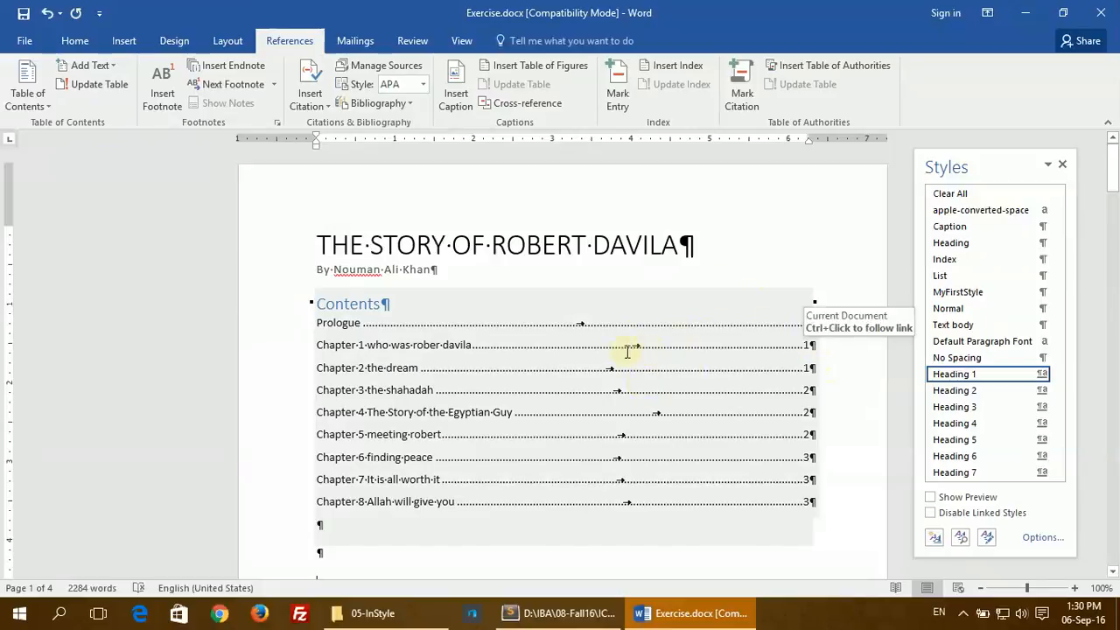
pyautogui.click(367, 299)
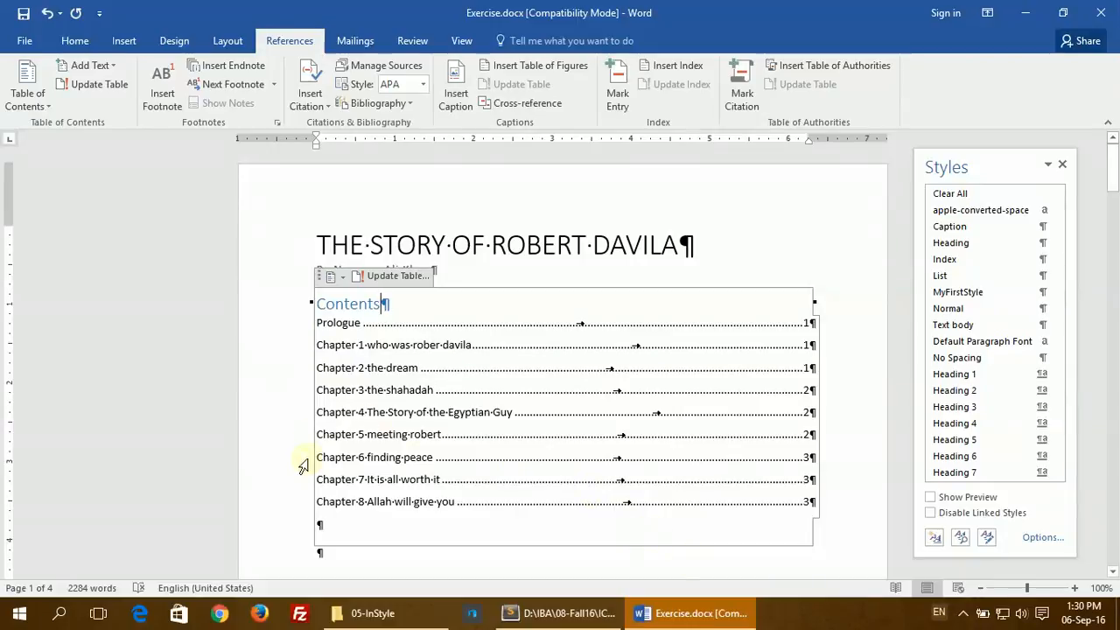
pyautogui.click(963, 613)
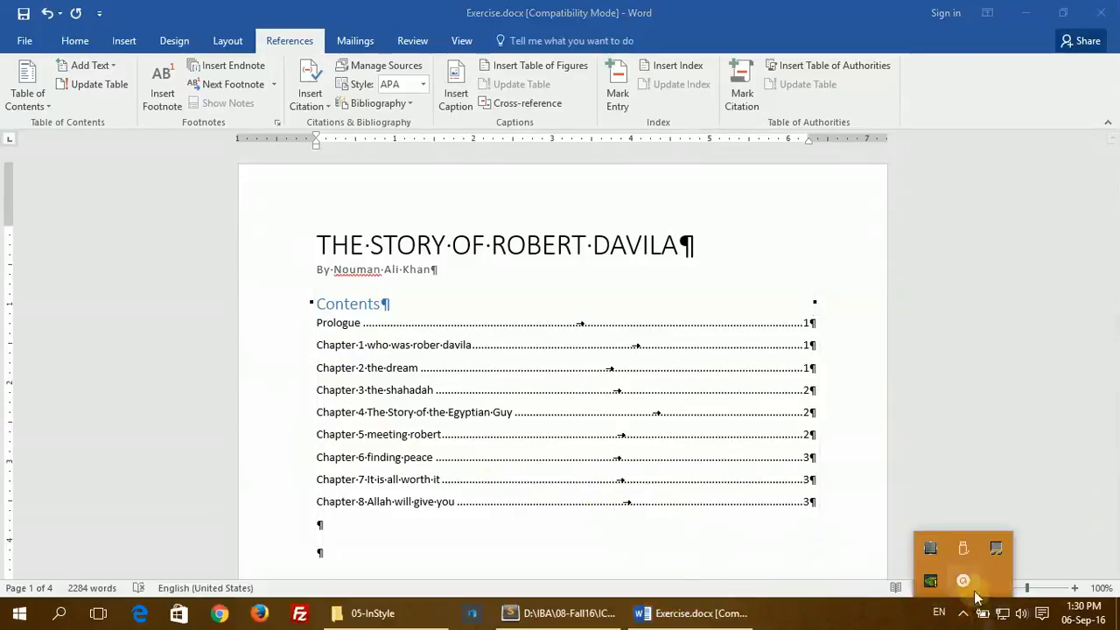
pyautogui.moveTo(969, 583)
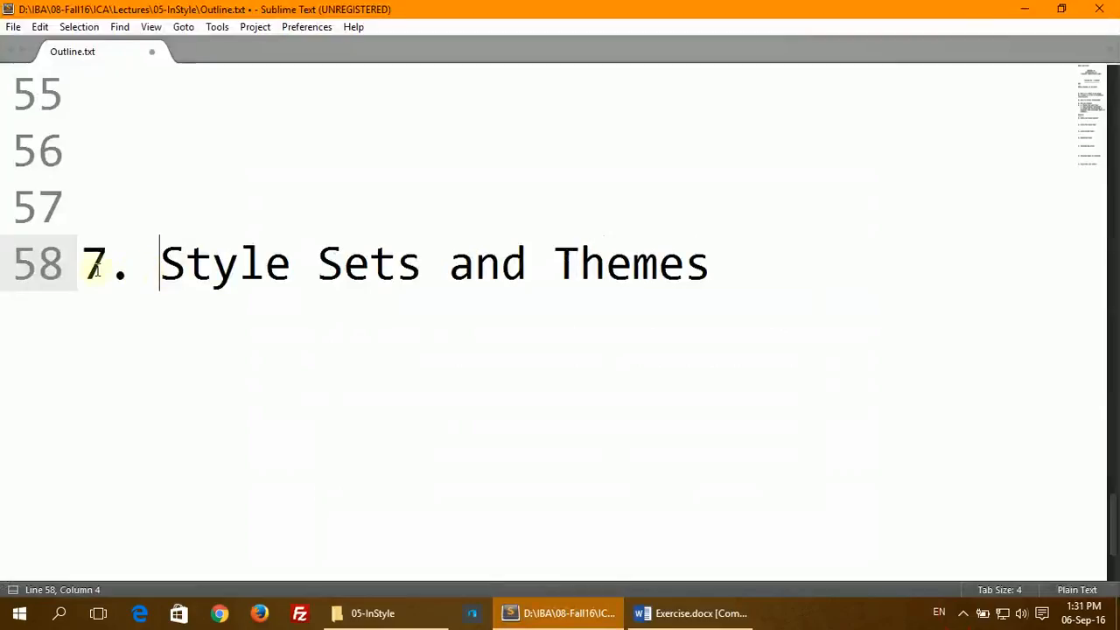
# - Highlight the line "7. Style Sets and Themes" in Outline.txt
pyautogui.moveTo(82, 263); pyautogui.dragTo(833, 263)
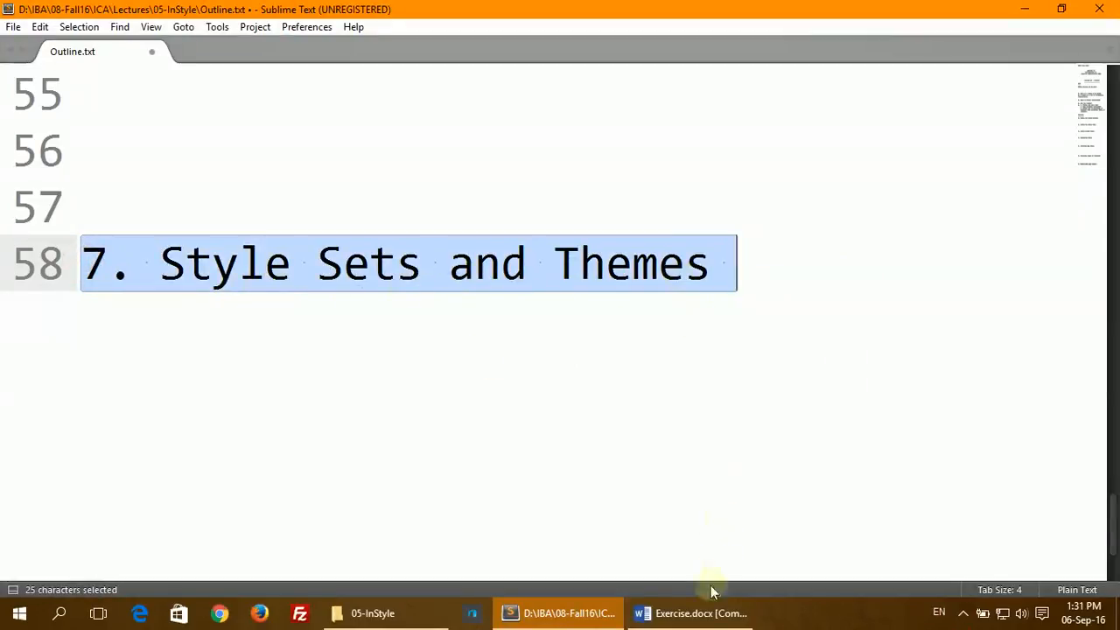
# - Switch to Exercise.docx in Word and apply the built-in Centered style set to the document
pyautogui.click(704, 620)
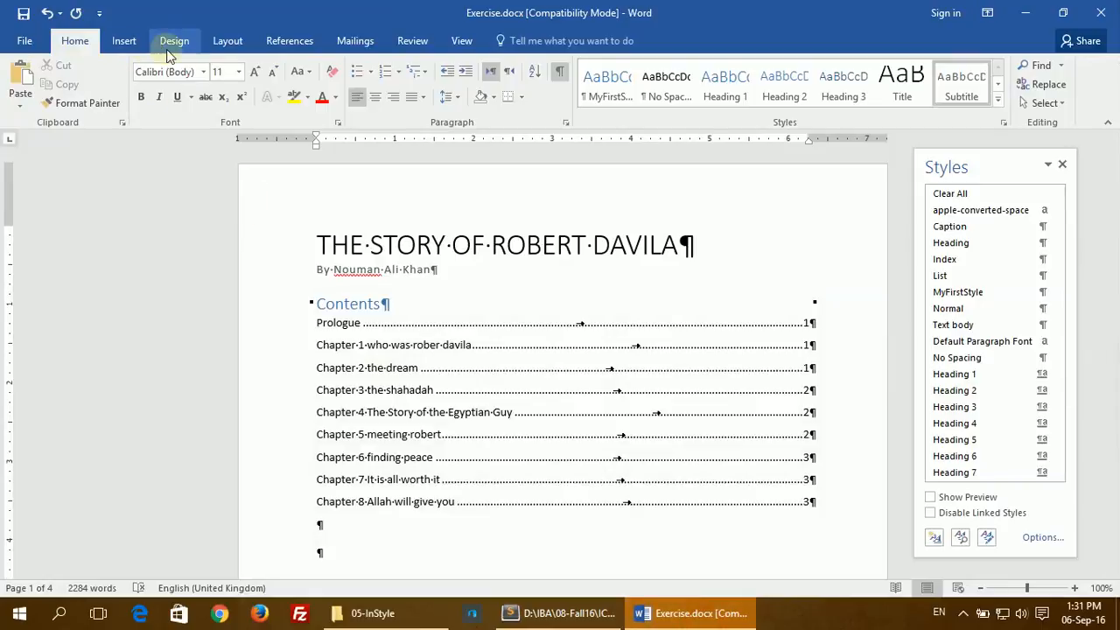
pyautogui.click(169, 45)
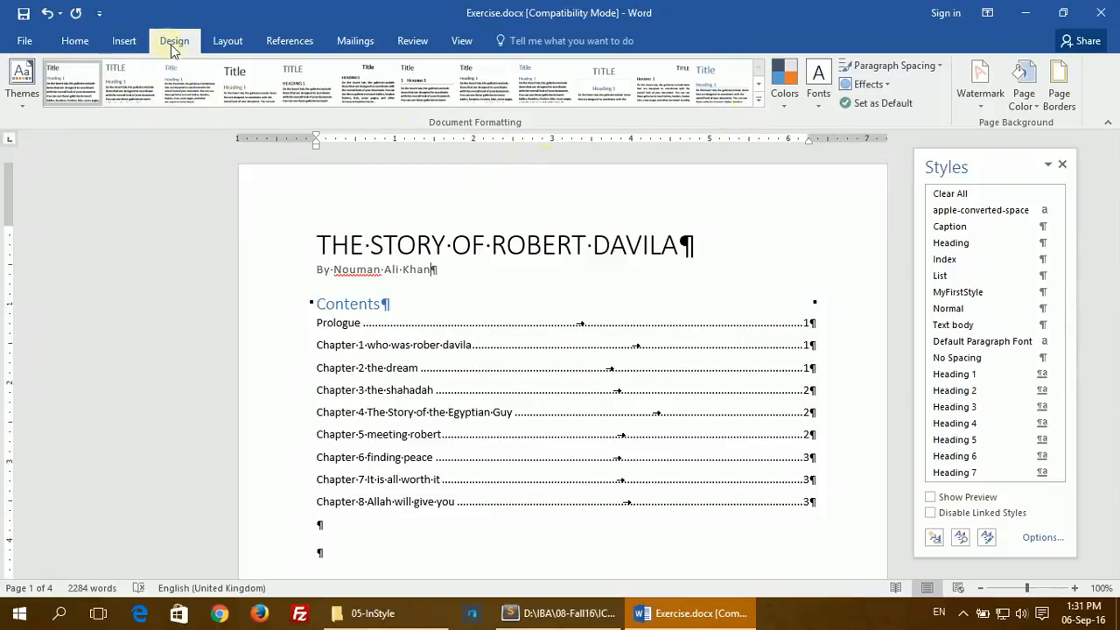
pyautogui.click(756, 102)
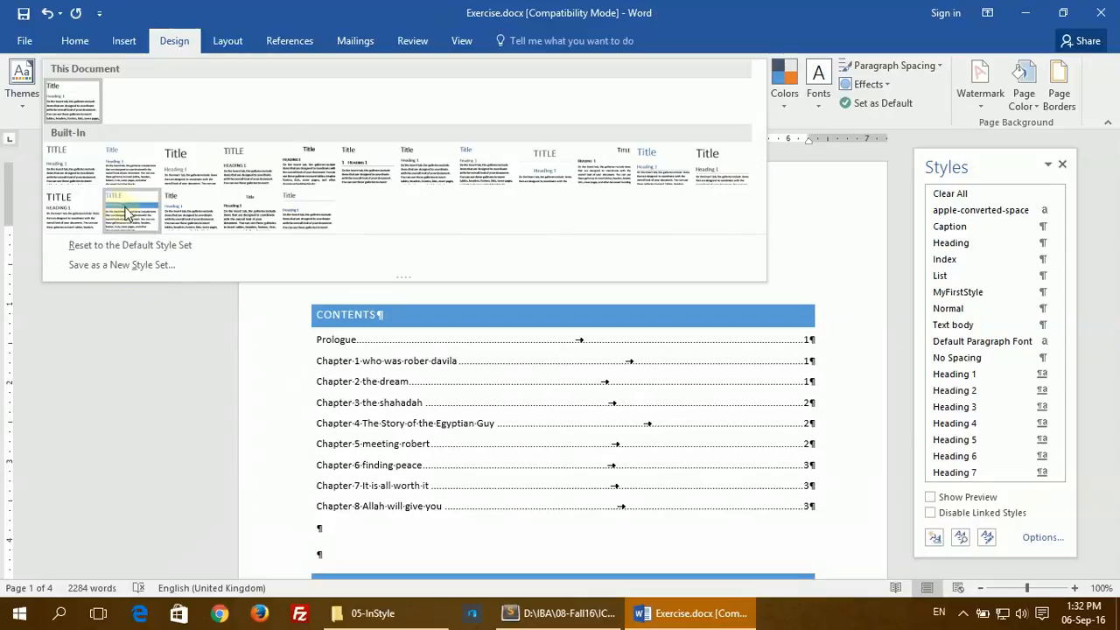
pyautogui.click(545, 173)
pyautogui.scroll(2, 407, 255)
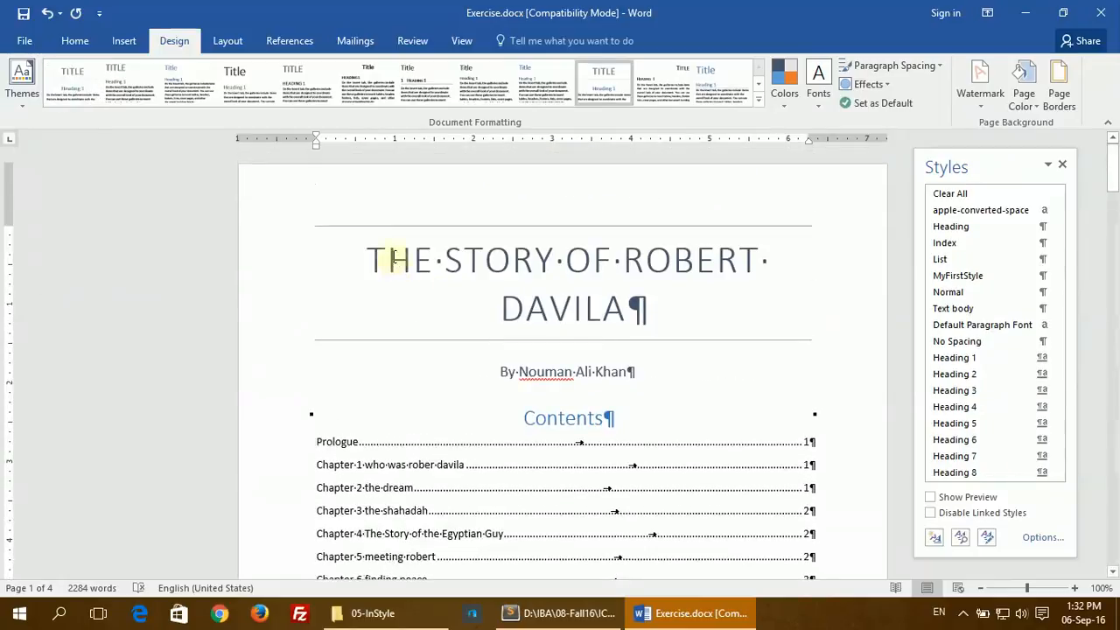
# - Apply the Ion Boardroom theme to the document and look over the style sets in its colours
pyautogui.click(27, 100)
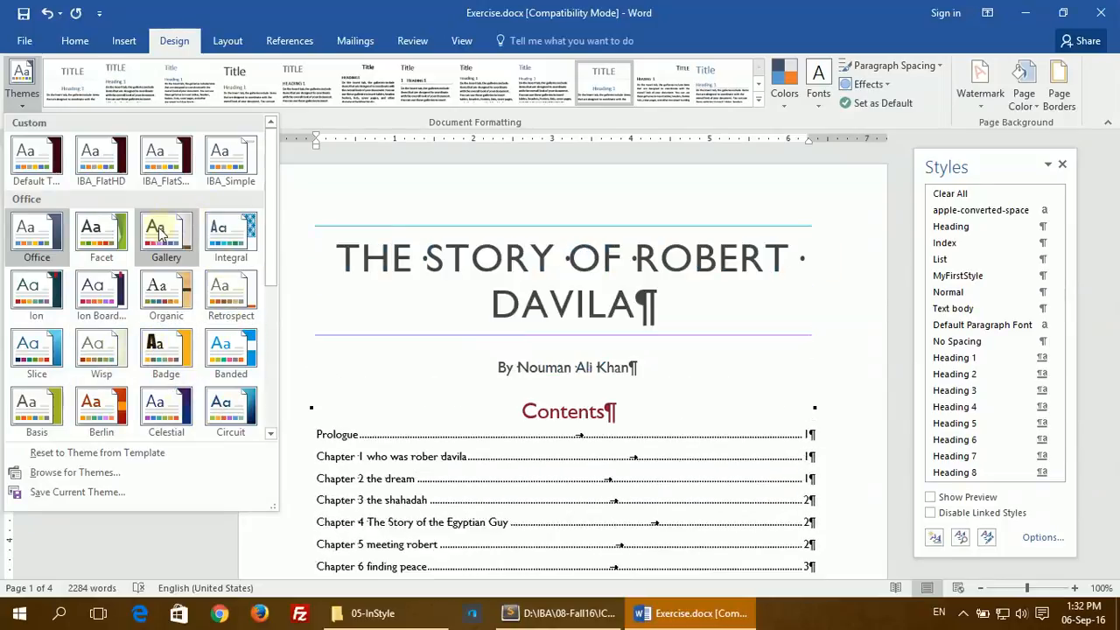
pyautogui.click(122, 306)
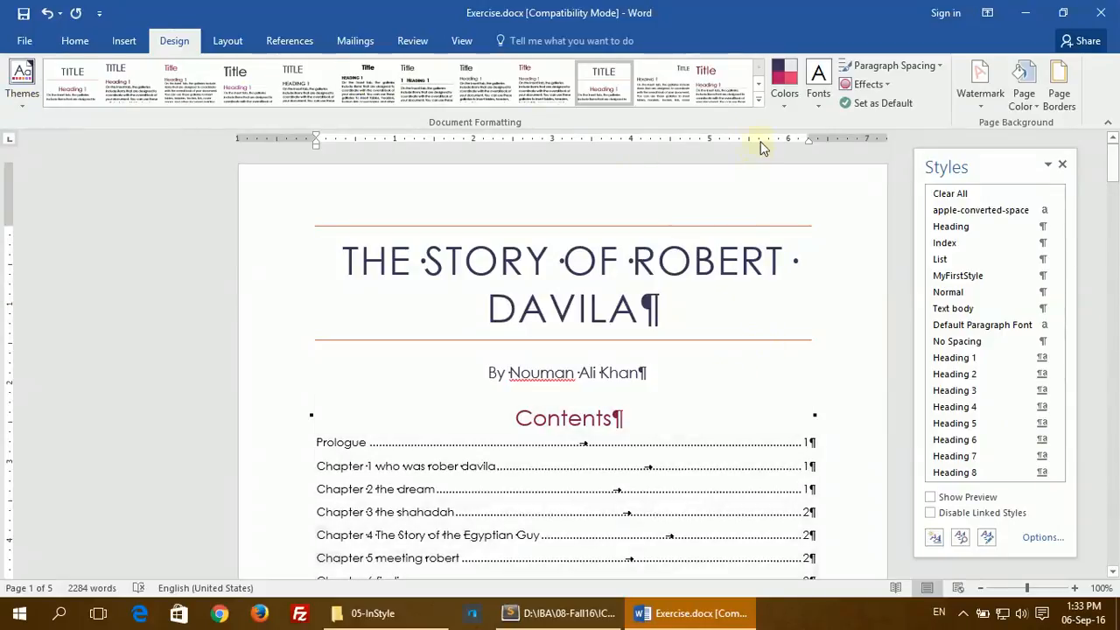
pyautogui.click(758, 99)
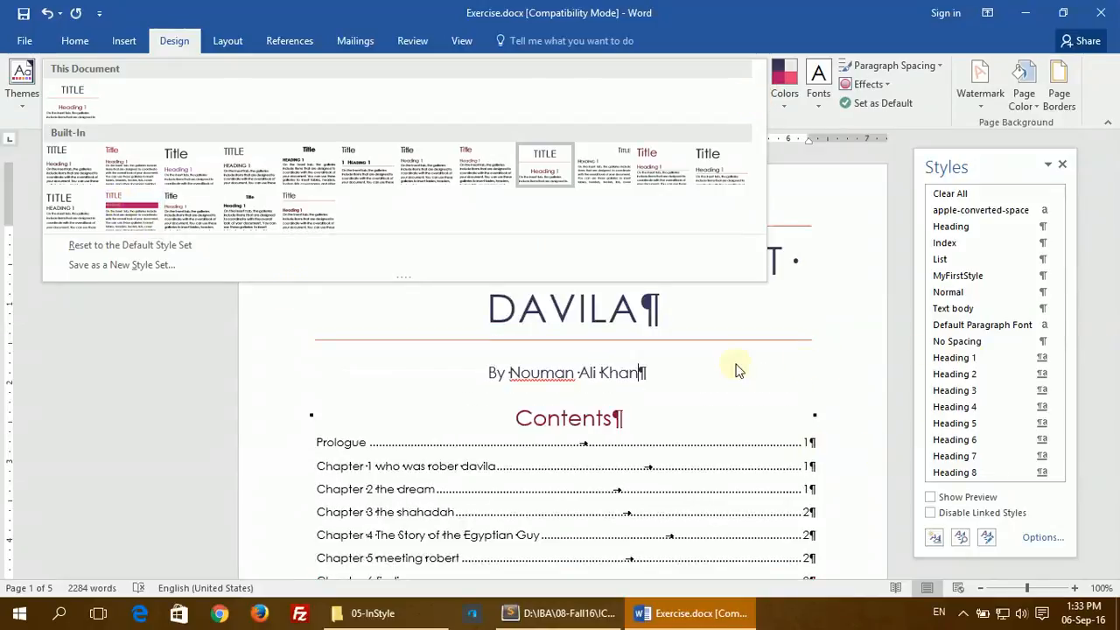
pyautogui.click(735, 370)
pyautogui.scroll(-1, 733, 363)
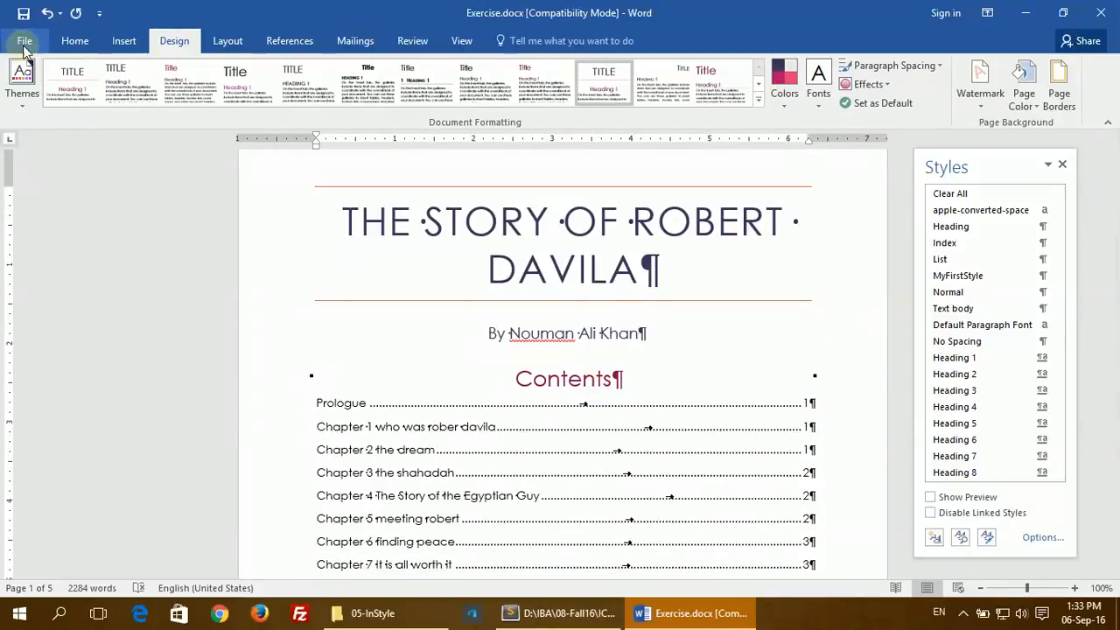
# - Modify the Heading 1 style so its paragraph settings include a page break before
pyautogui.click(74, 42)
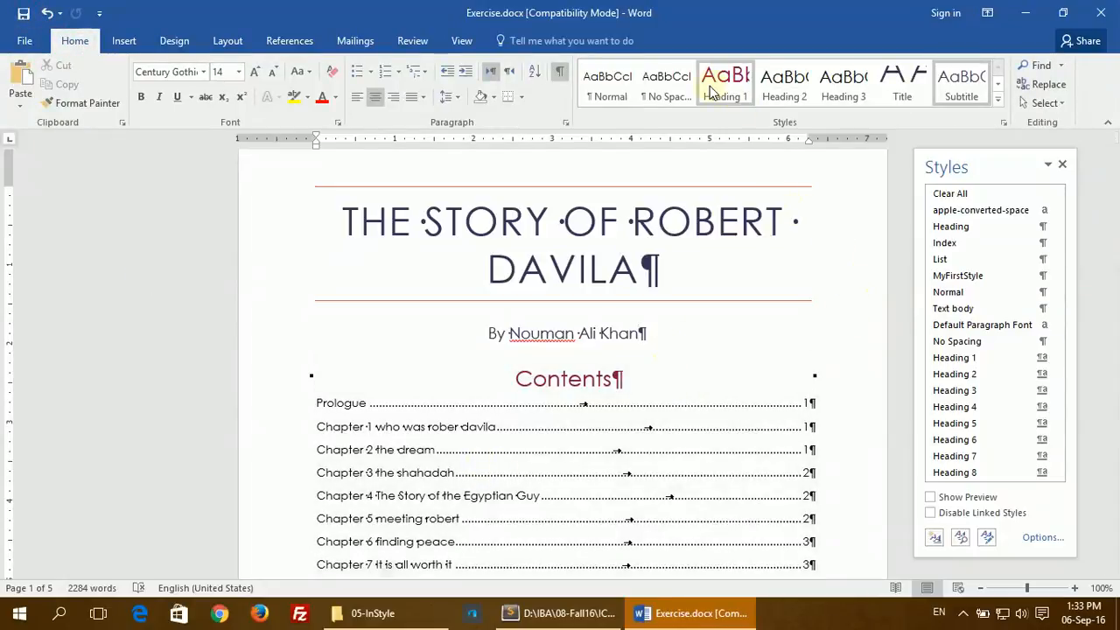
pyautogui.rightClick(719, 91)
pyautogui.click(745, 120)
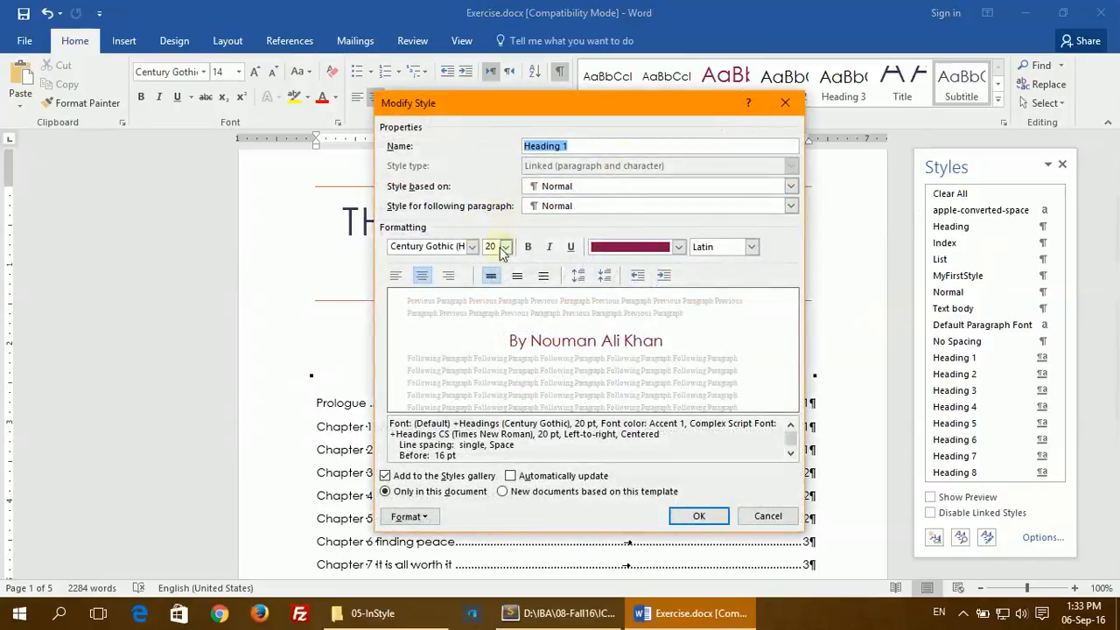
pyautogui.click(408, 516)
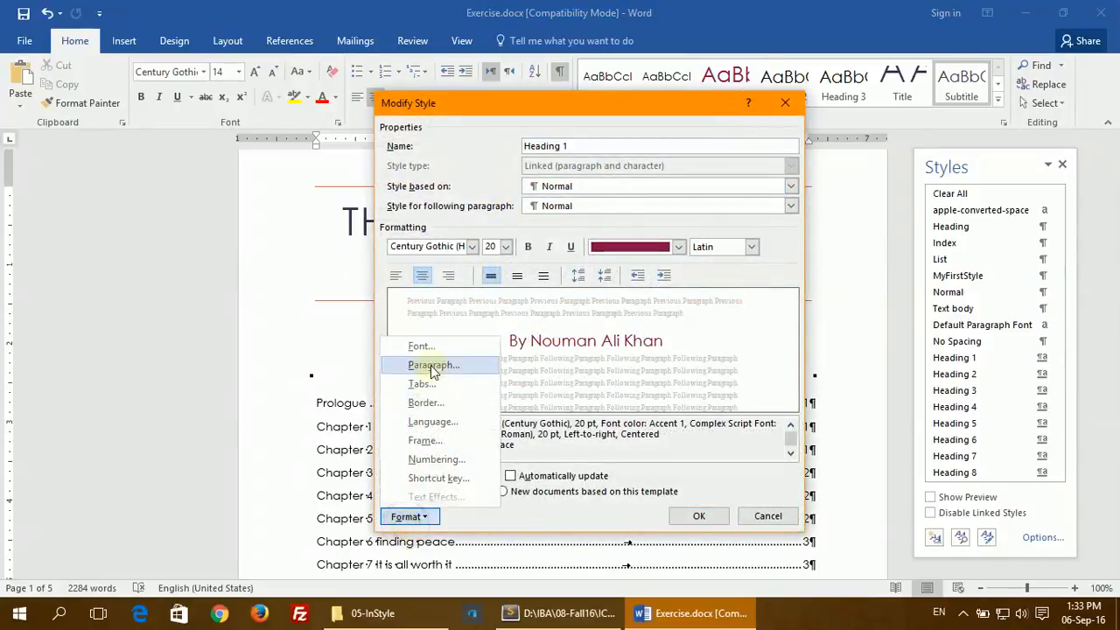
pyautogui.click(429, 364)
pyautogui.click(188, 176)
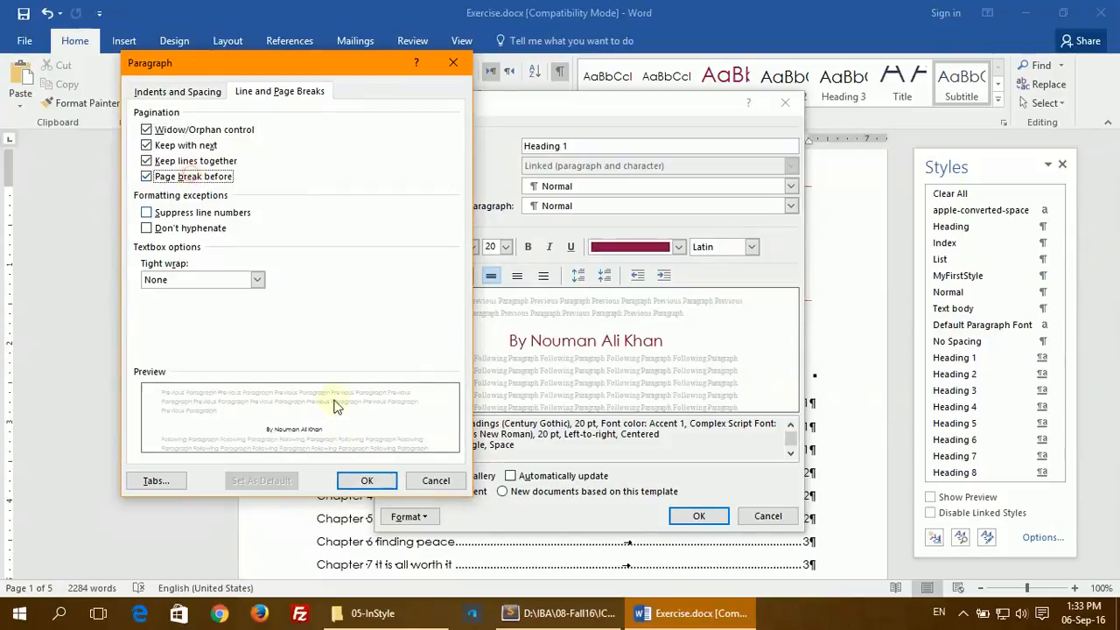
pyautogui.click(366, 480)
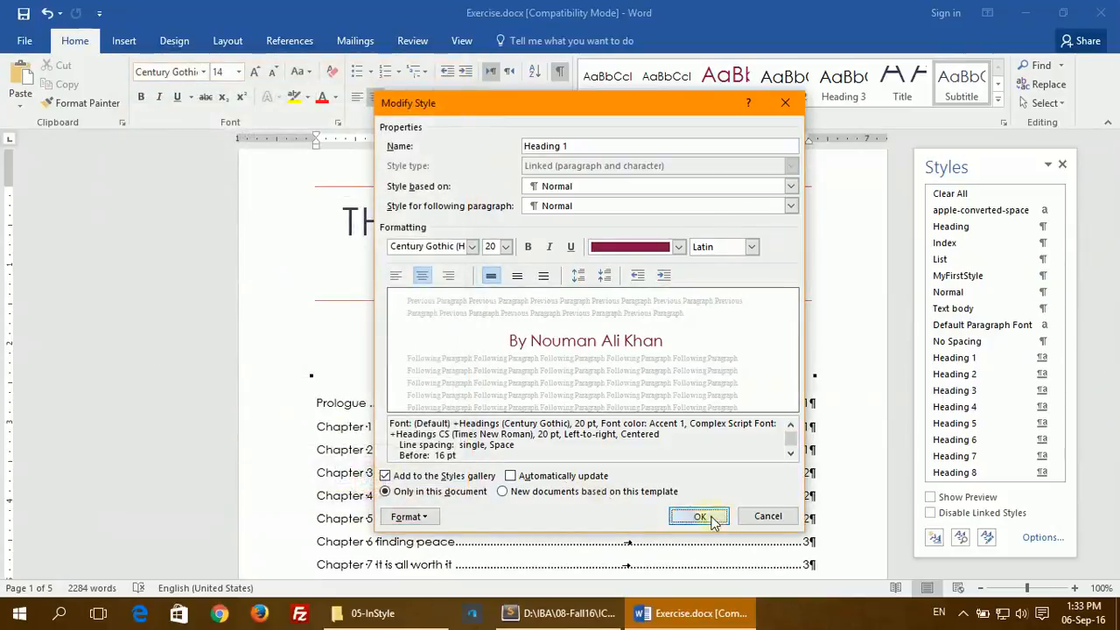
pyautogui.click(704, 516)
# - Review the page breaks before the headings, showing multiple pages at once from the title page through Chapter 8
pyautogui.scroll(-3, 406, 348)
pyautogui.scroll(-15, 406, 345)
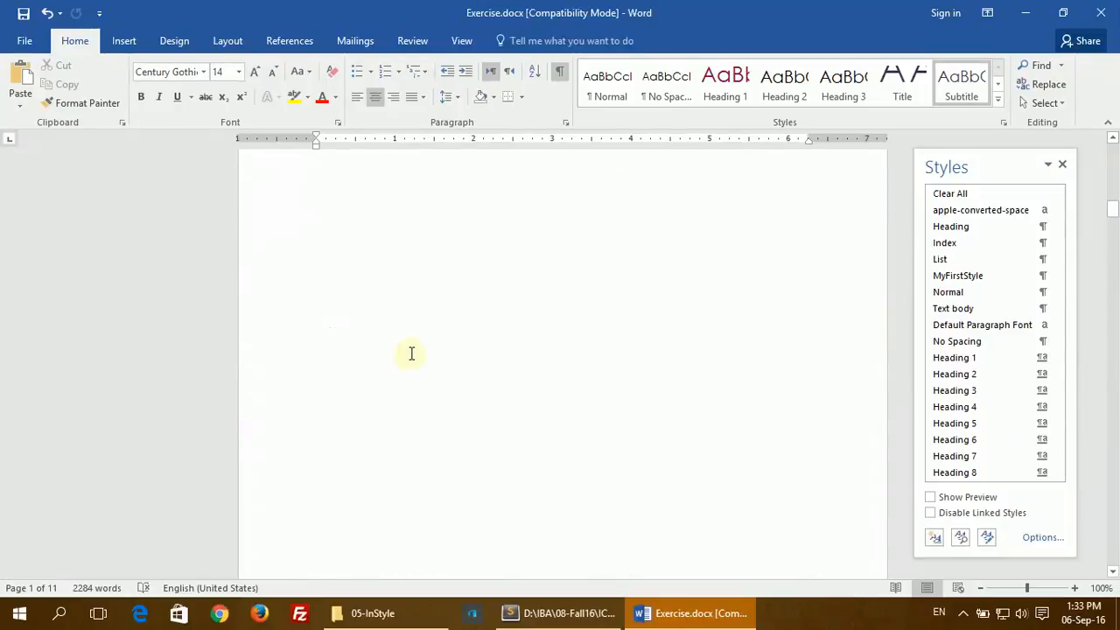
pyautogui.scroll(-1, 409, 353)
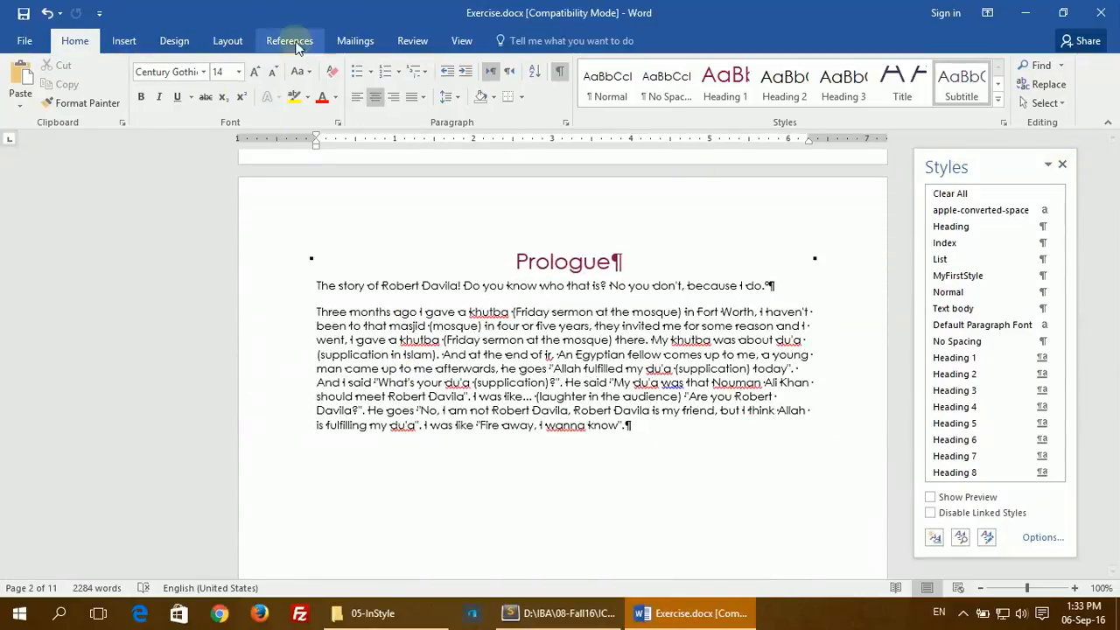
pyautogui.click(461, 42)
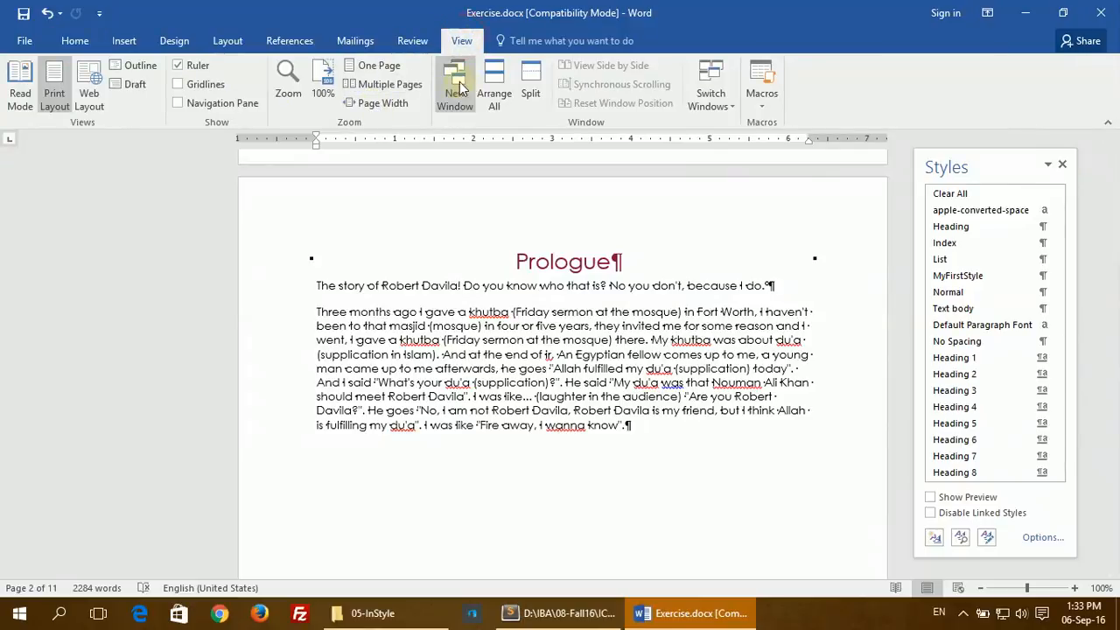
pyautogui.click(372, 85)
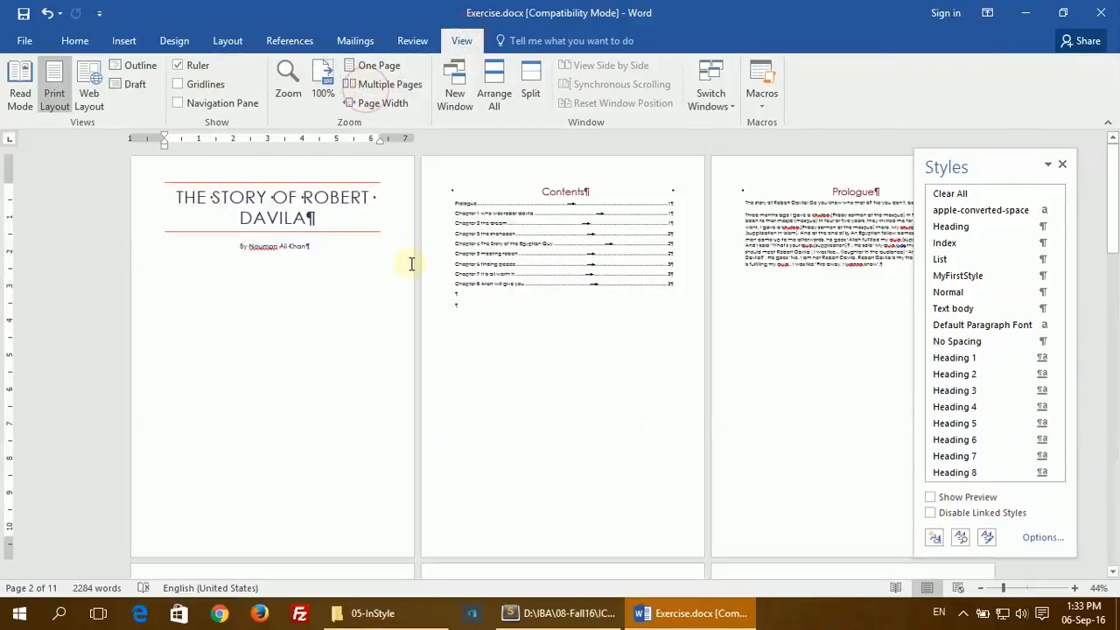
pyautogui.scroll(-5, 411, 263)
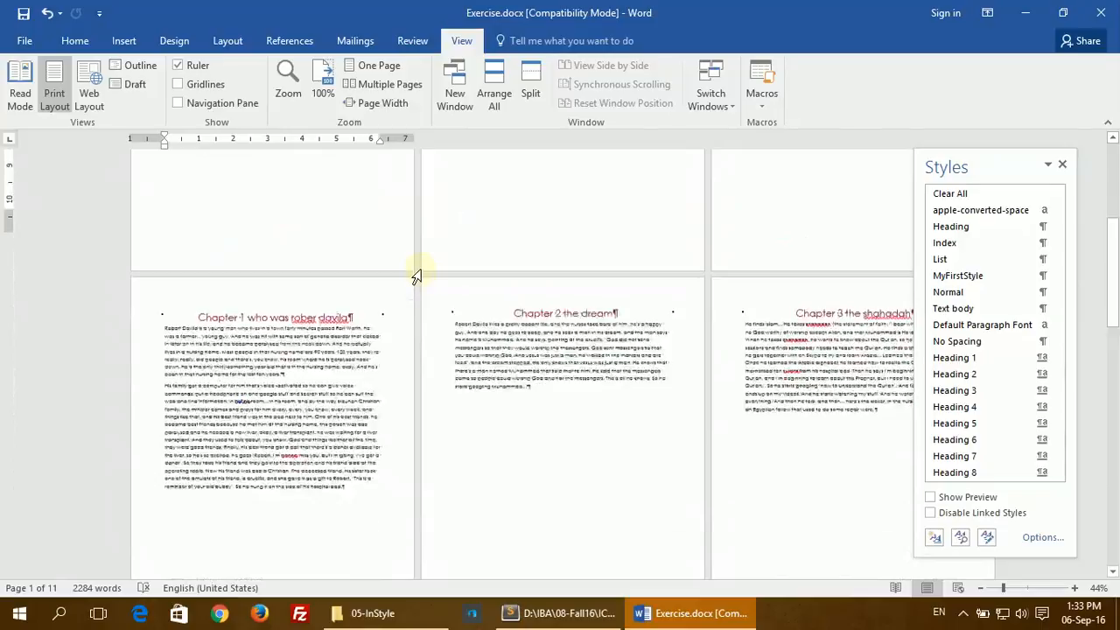
pyautogui.scroll(-10, 421, 279)
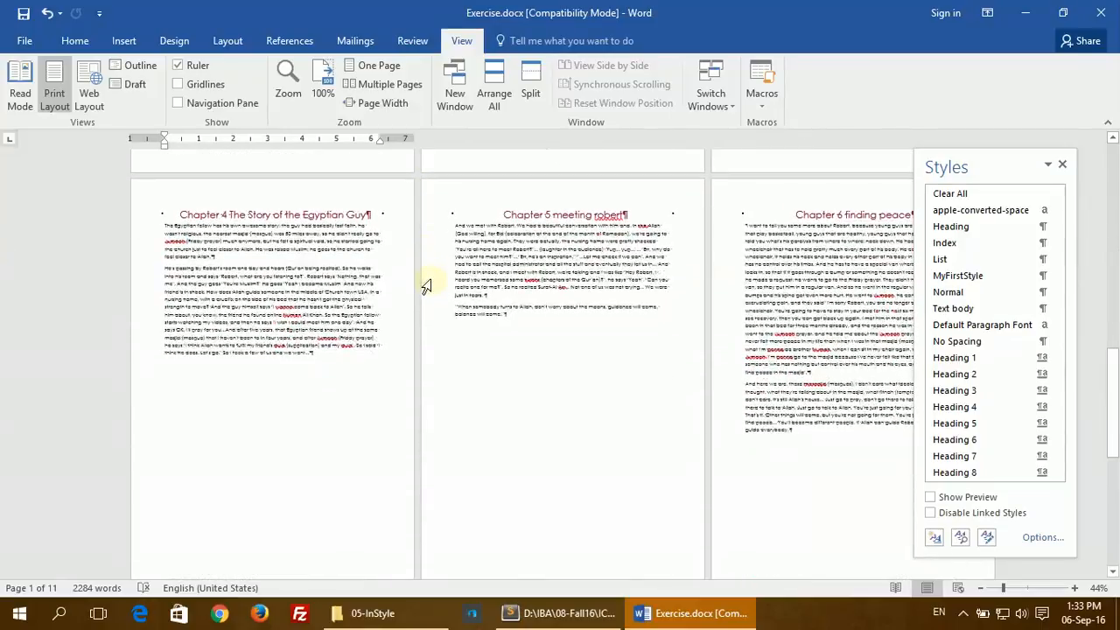
pyautogui.scroll(-4, 428, 289)
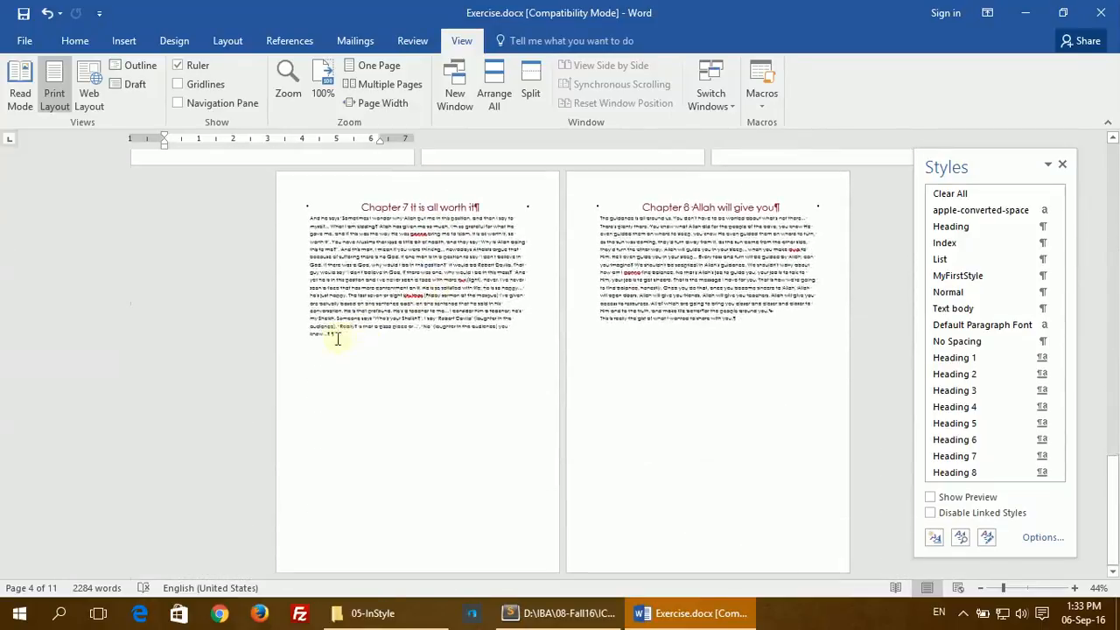
pyautogui.scroll(12, 312, 284)
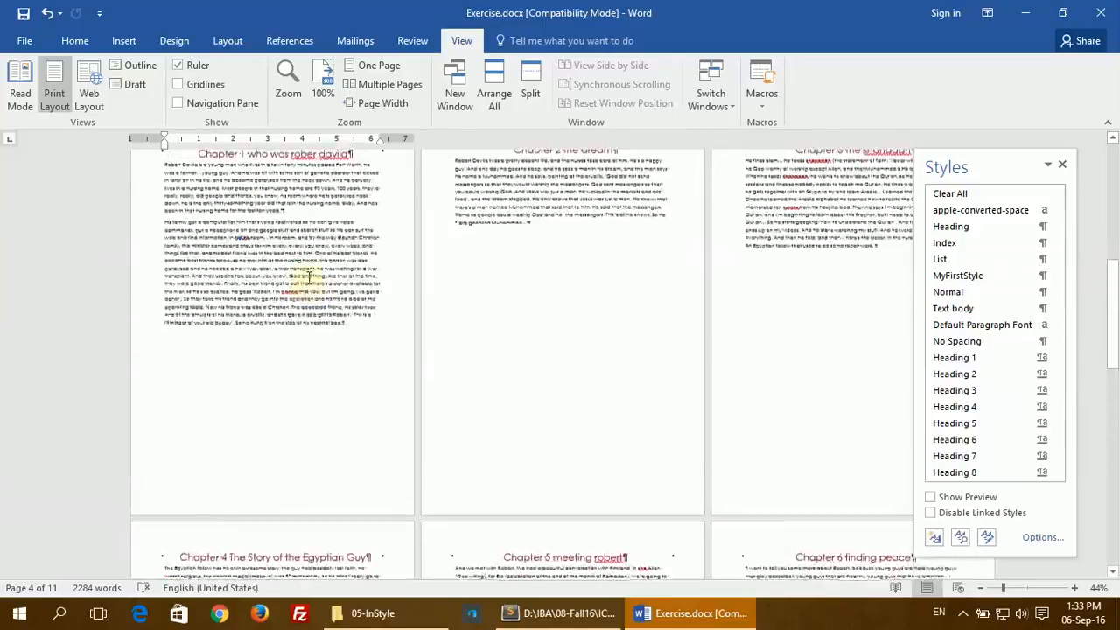
pyautogui.scroll(5, 308, 278)
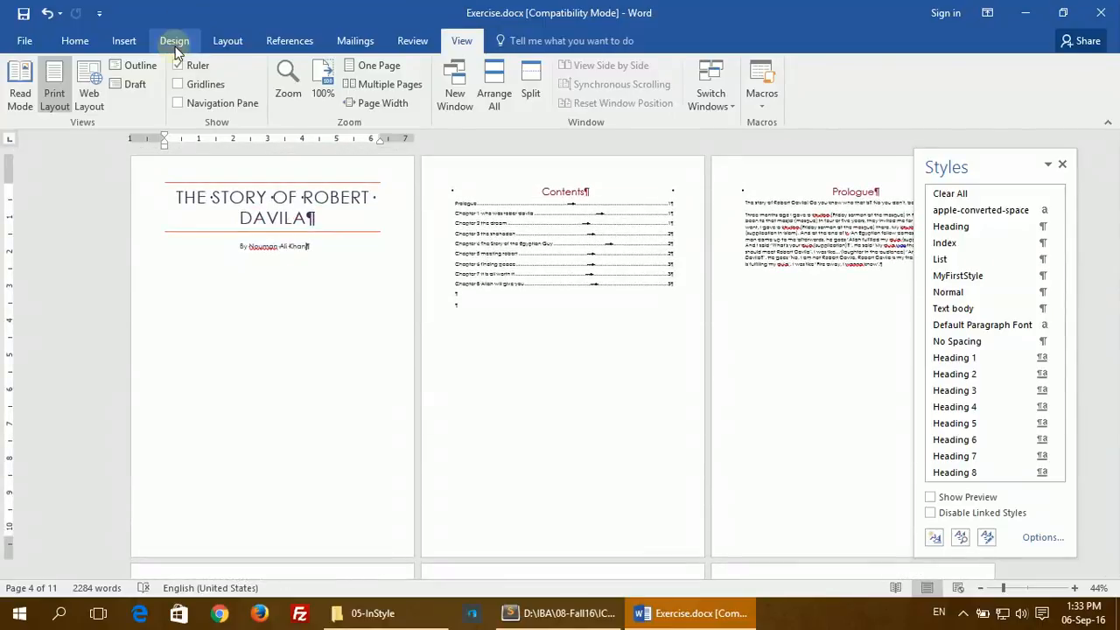
# - Open the document-wide paragraph spacing options
pyautogui.click(174, 40)
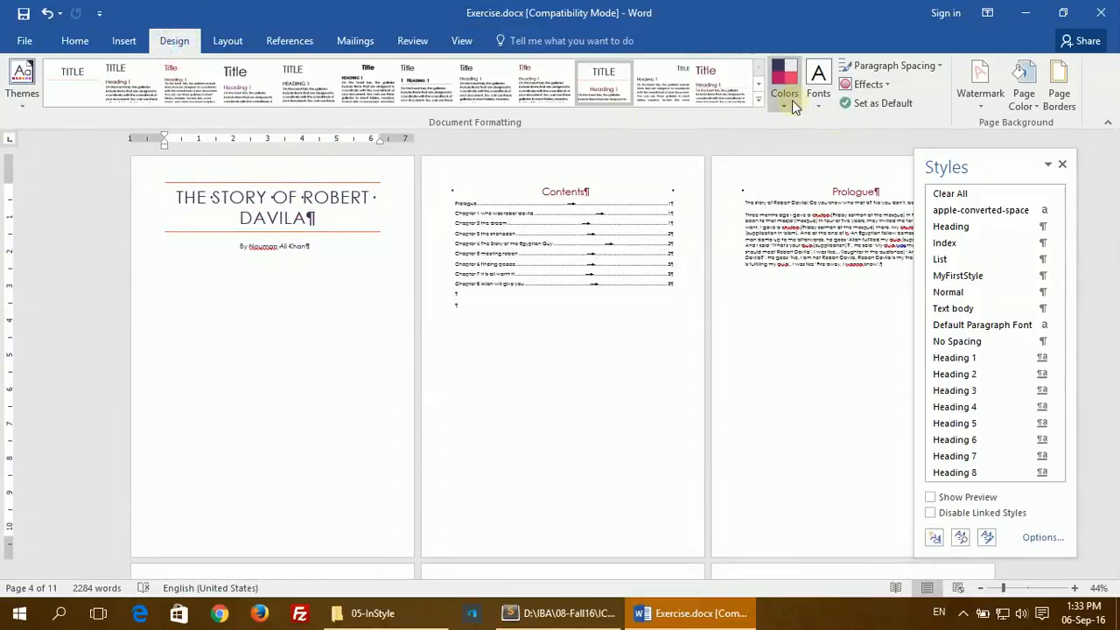
pyautogui.click(926, 65)
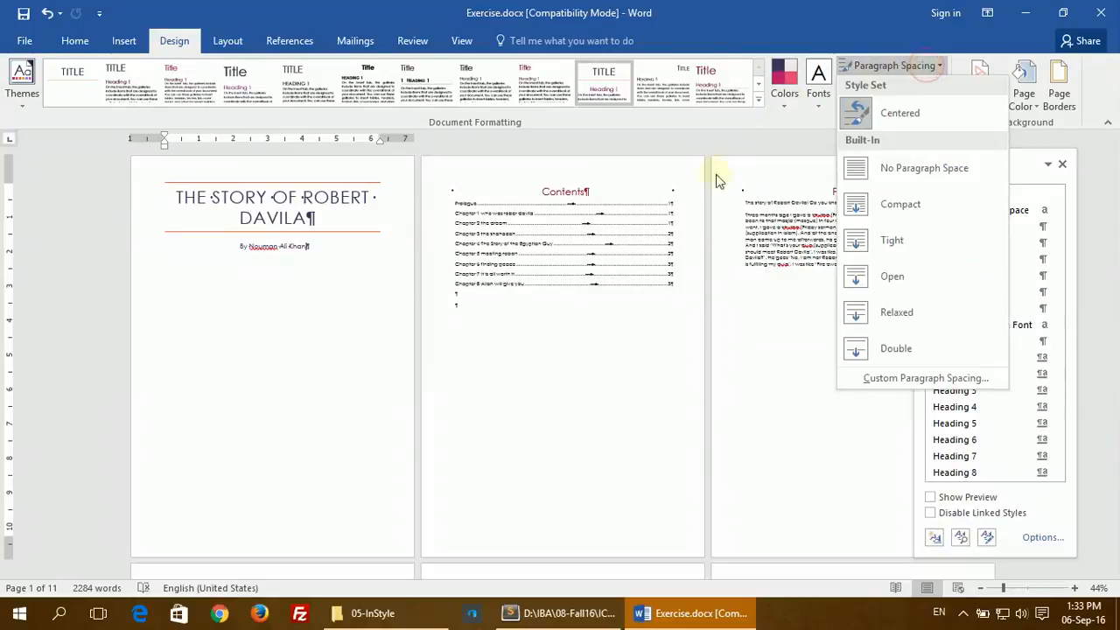